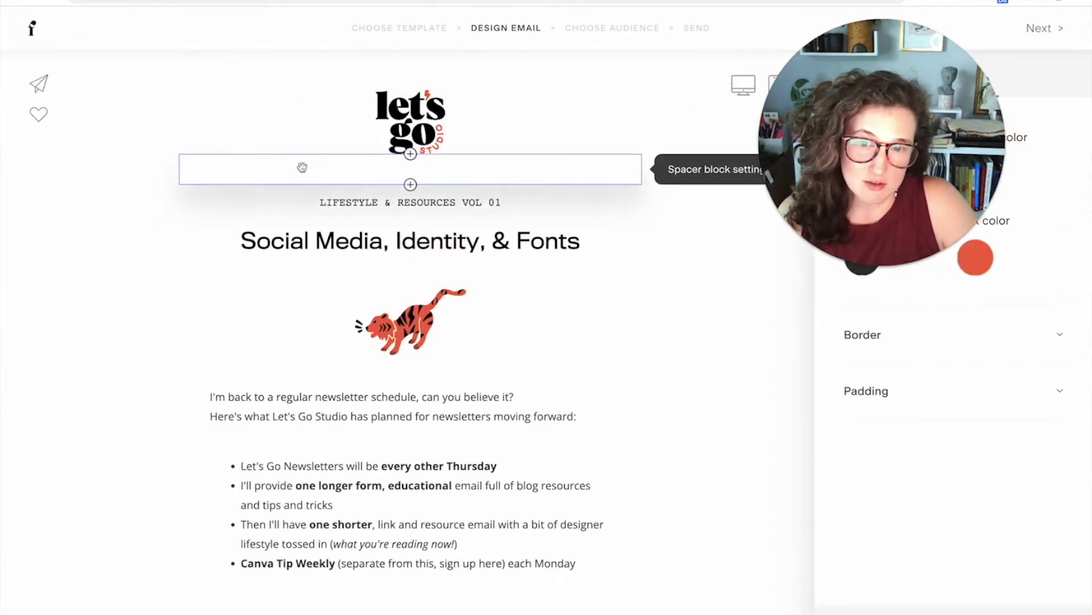
# Step: Return to My emails and scroll the grid past the Lifestyle #1 draft and sent Membership email
pyautogui.click(32, 28)
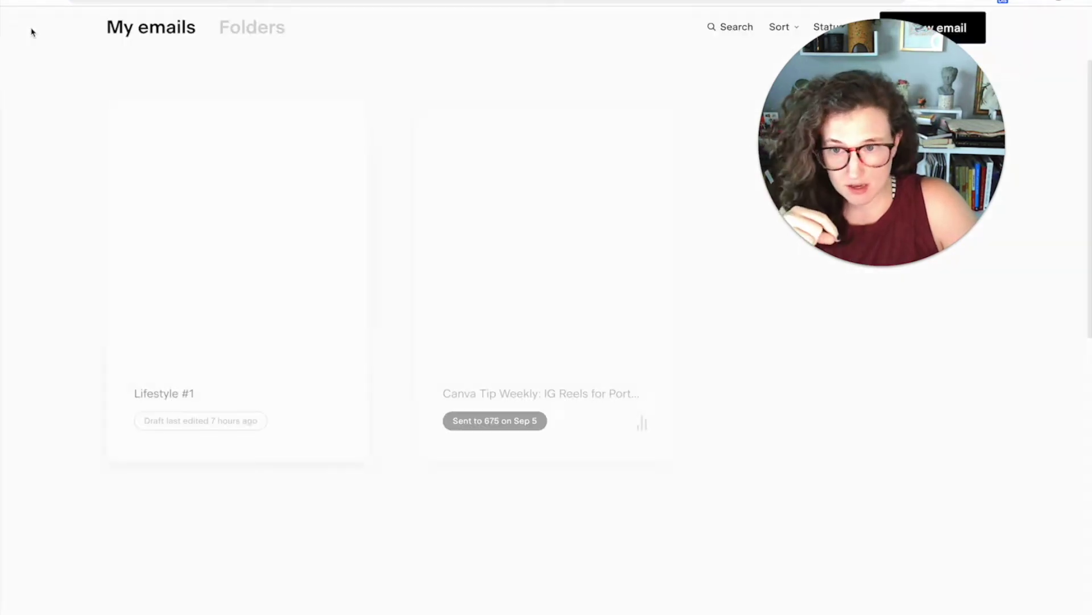
pyautogui.scroll(2, 271, 175)
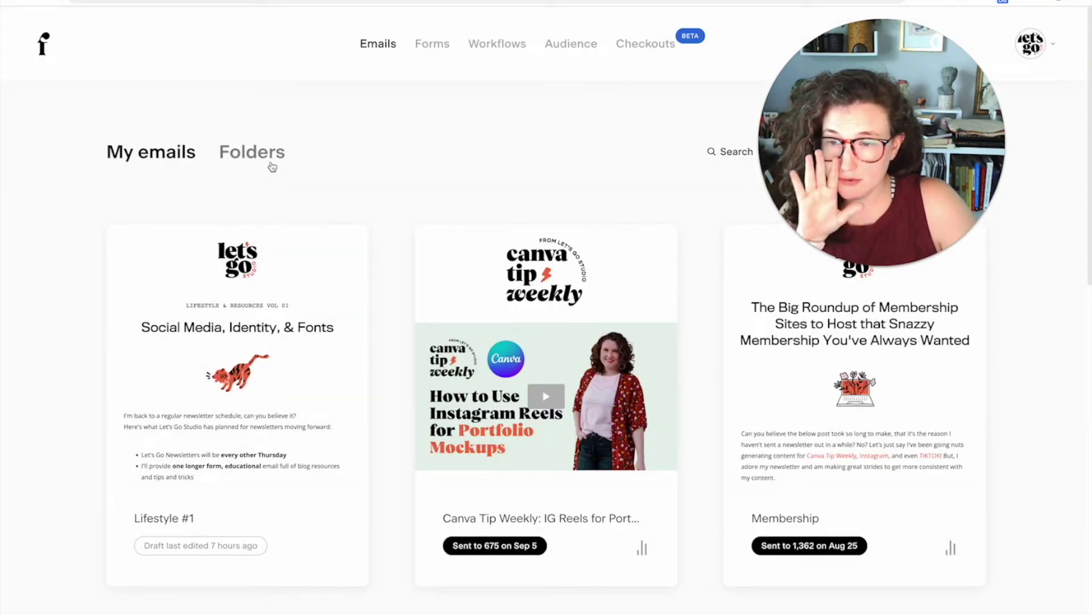
pyautogui.scroll(-5, 273, 166)
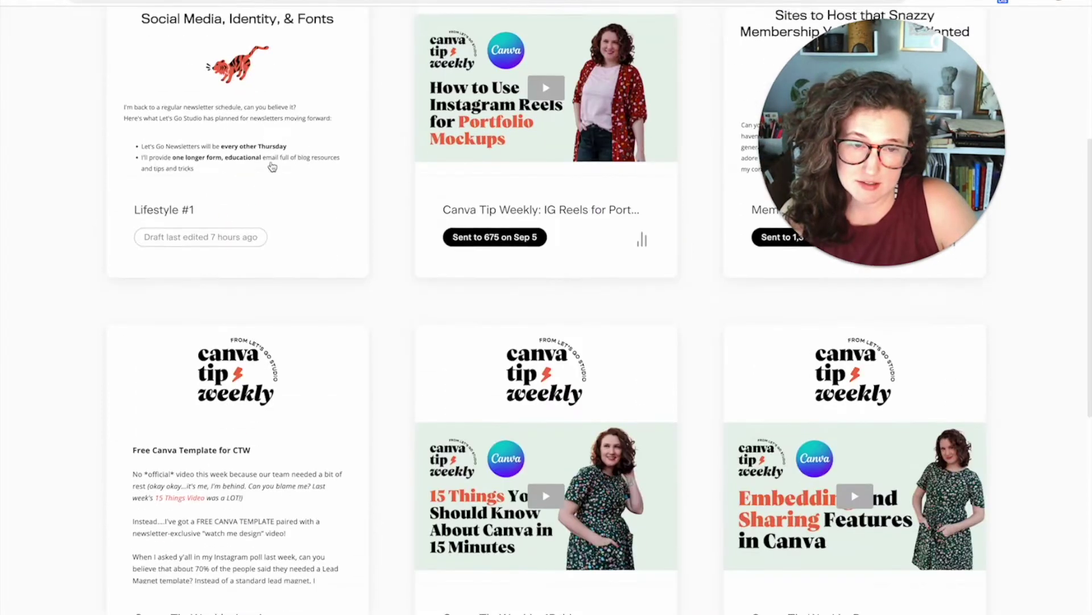
pyautogui.scroll(-10, 273, 166)
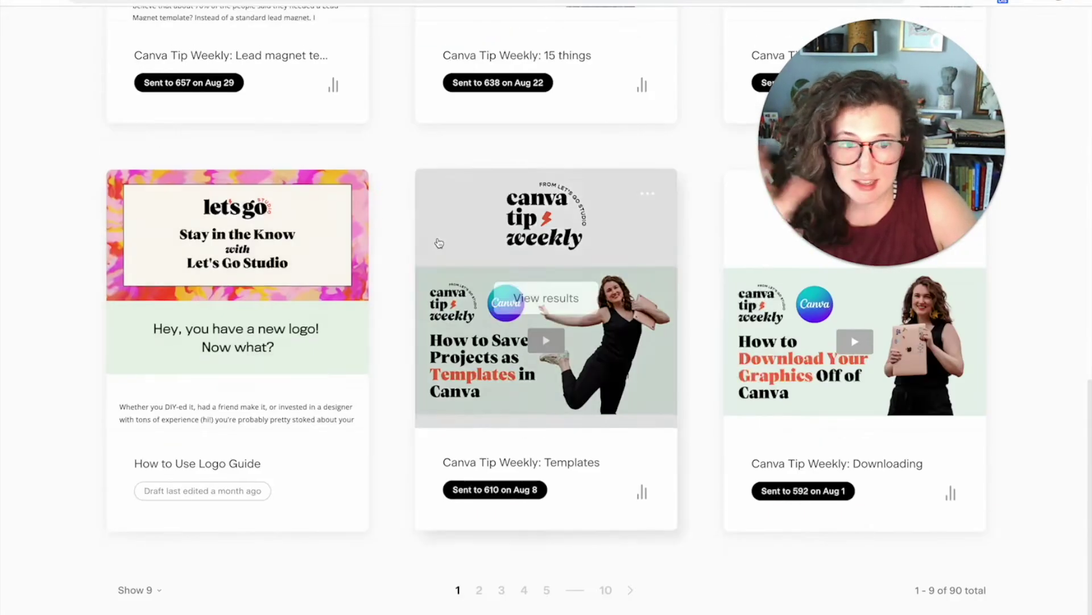
pyautogui.scroll(15, 439, 243)
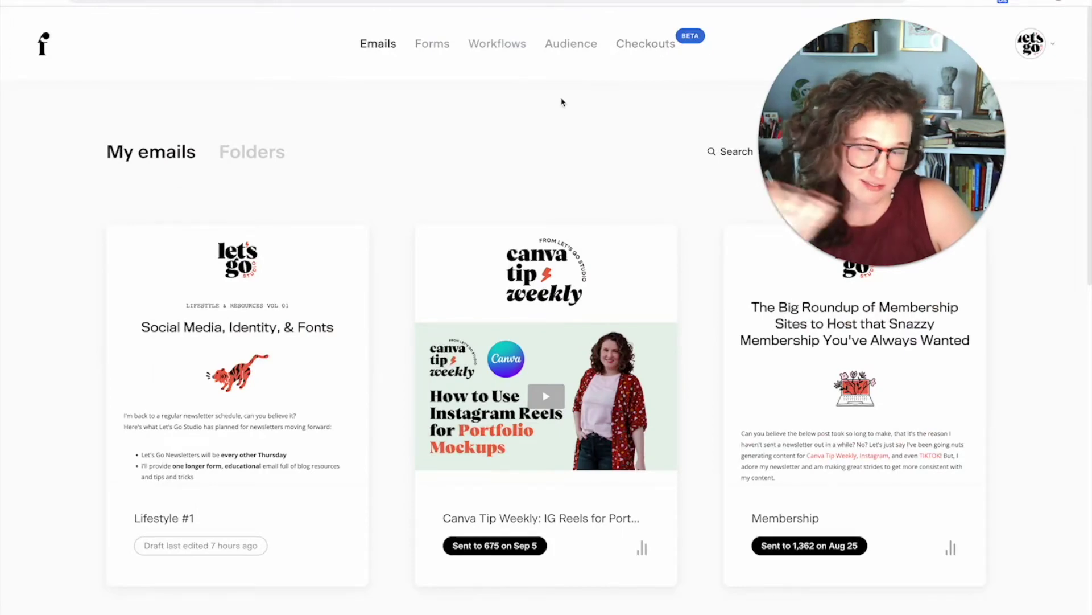
pyautogui.moveTo(302, 342)
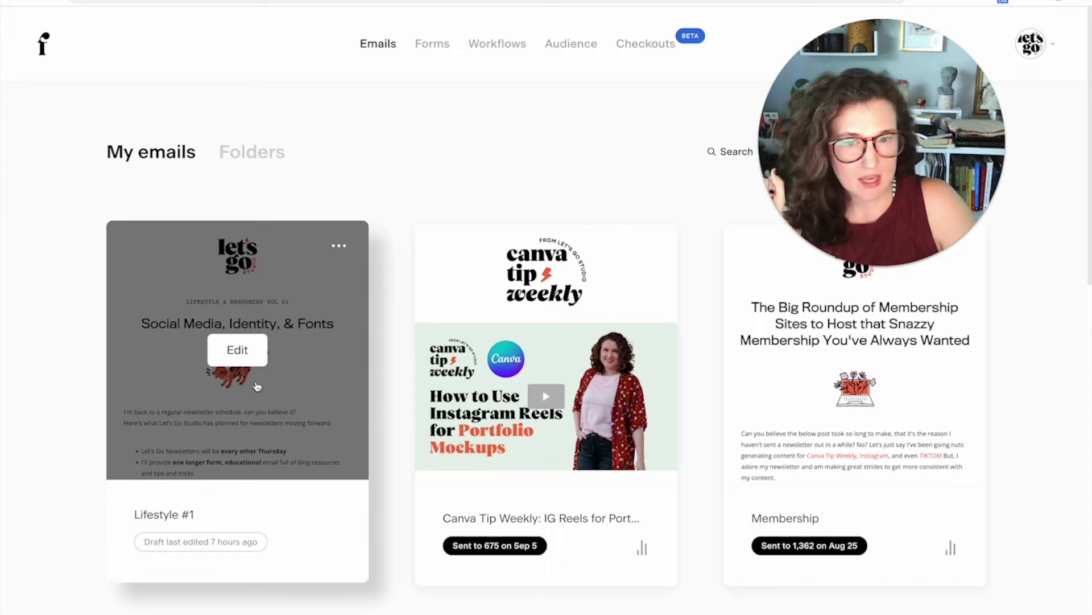
# Step: Reopen the Lifestyle #1 draft and select its intro text block for editing
pyautogui.click(257, 387)
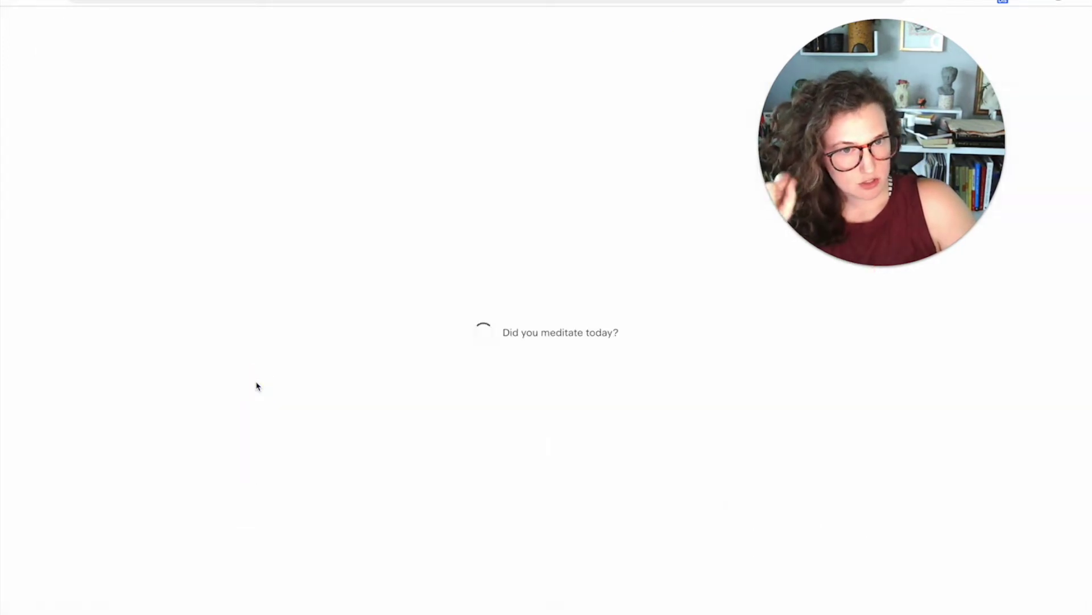
pyautogui.scroll(-1, 234, 310)
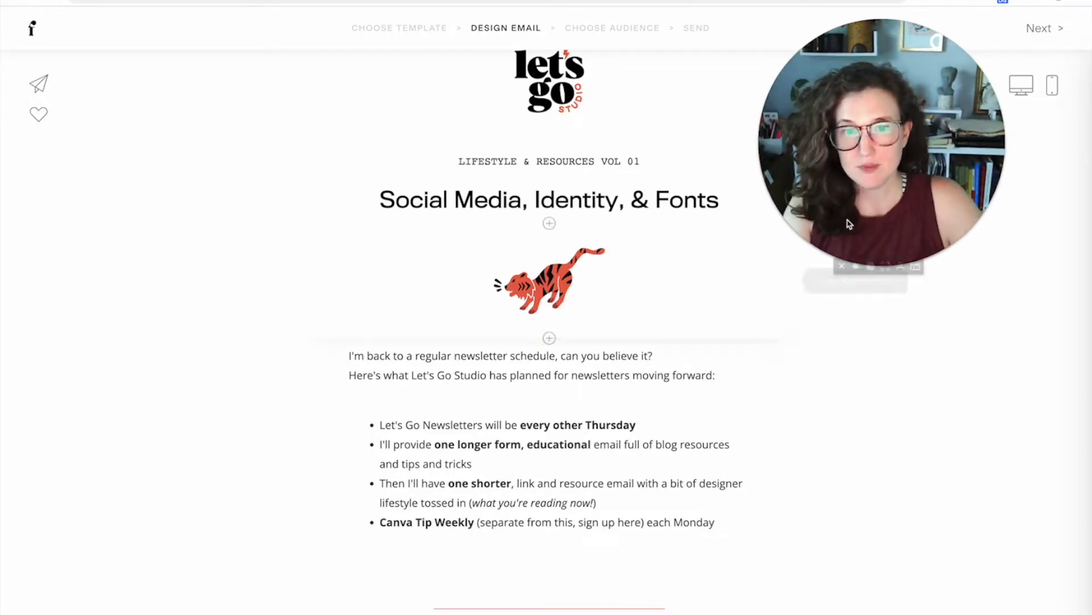
pyautogui.click(449, 412)
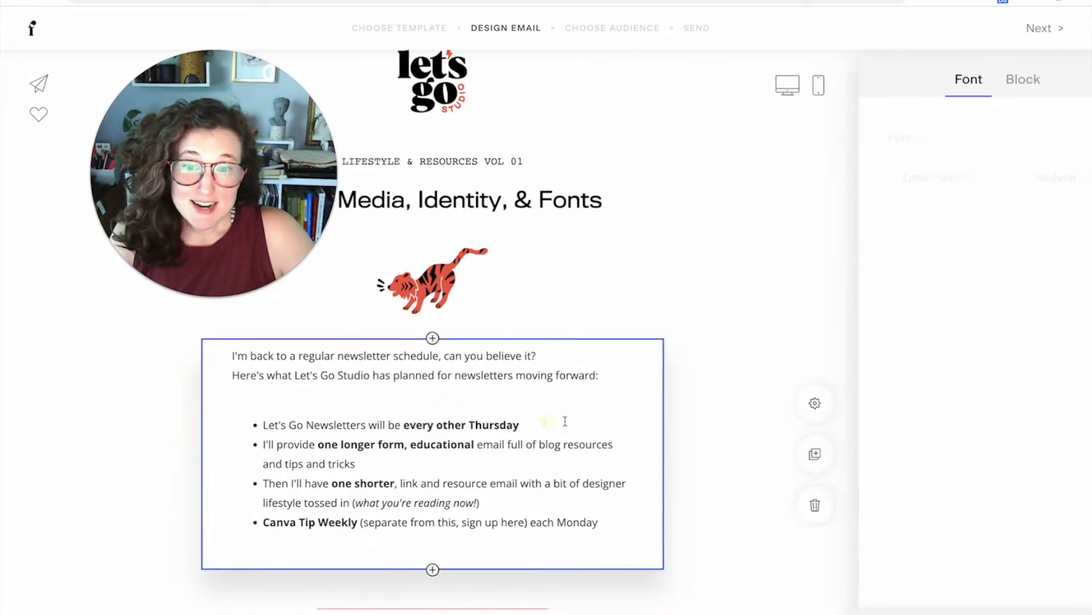
pyautogui.click(471, 390)
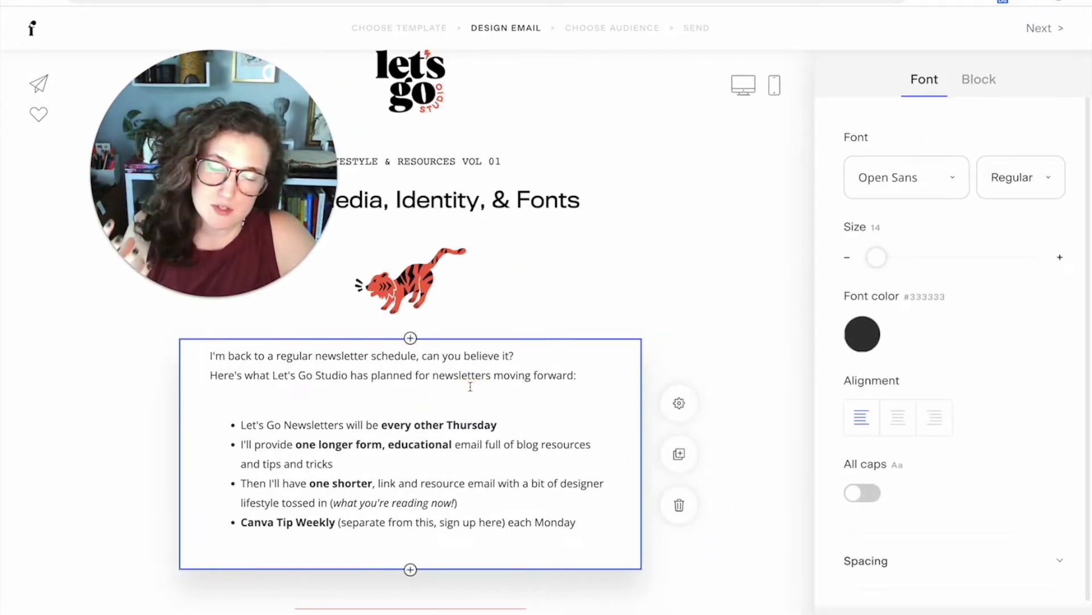
# Step: Browse the Font list for the newsletter-plans line, leaving it in Open Sans
pyautogui.tripleClick(450, 376)
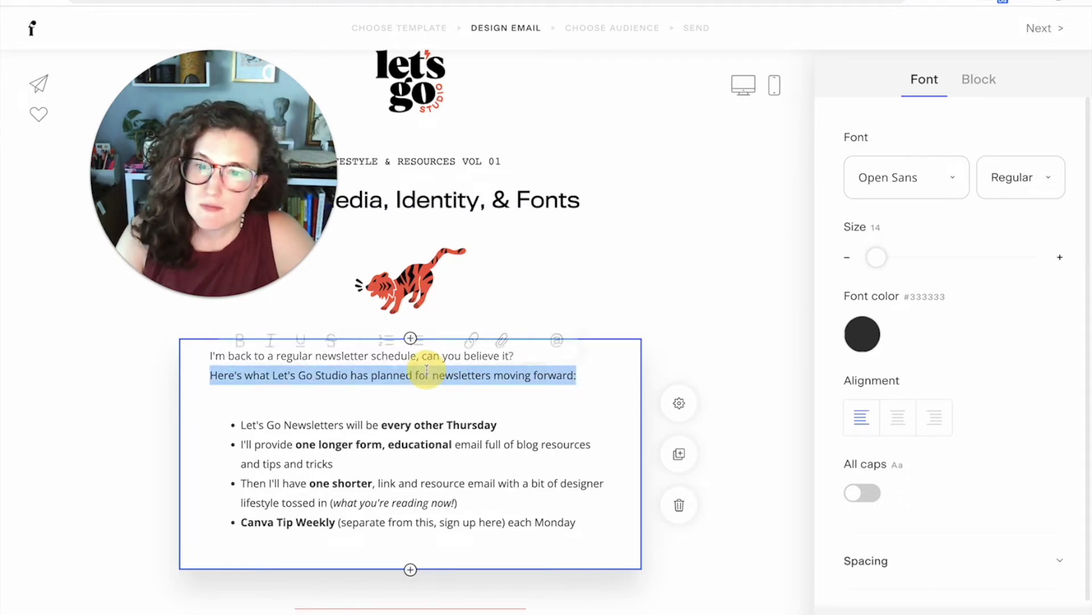
pyautogui.click(871, 181)
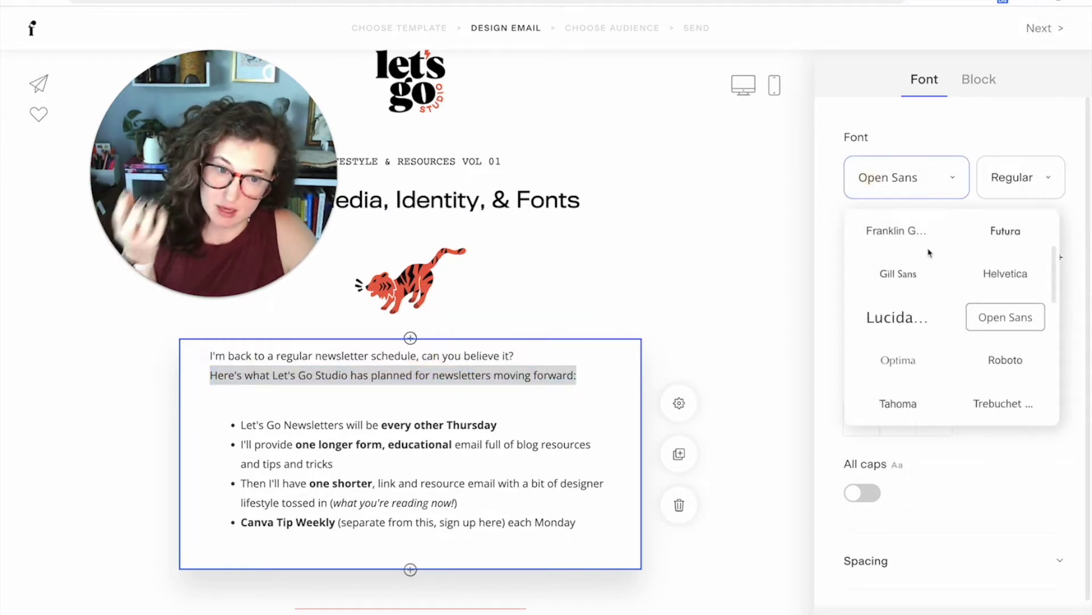
pyautogui.scroll(-5, 930, 253)
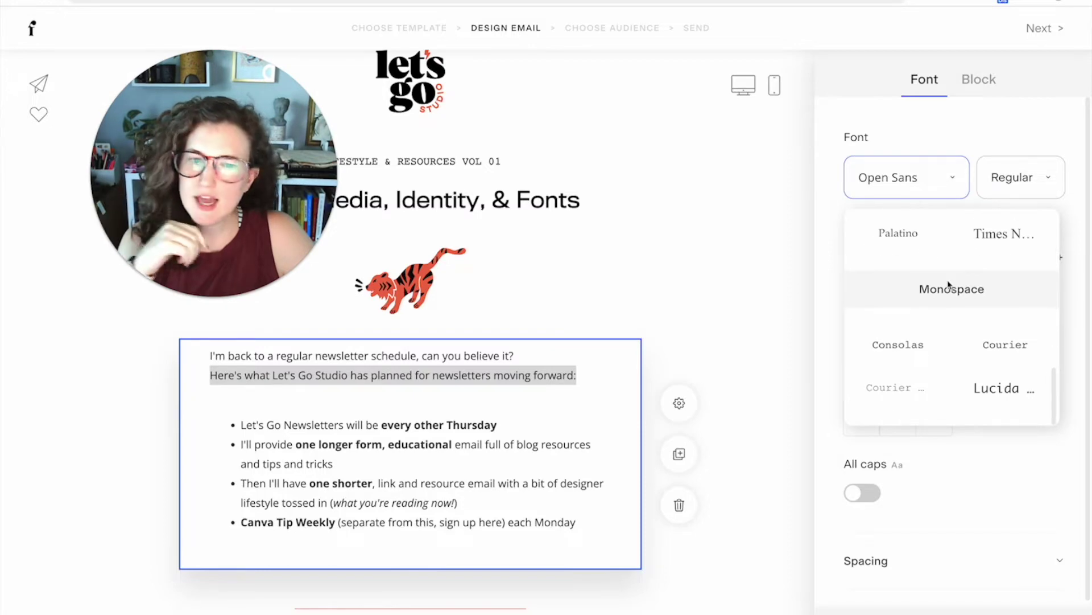
pyautogui.scroll(5, 947, 336)
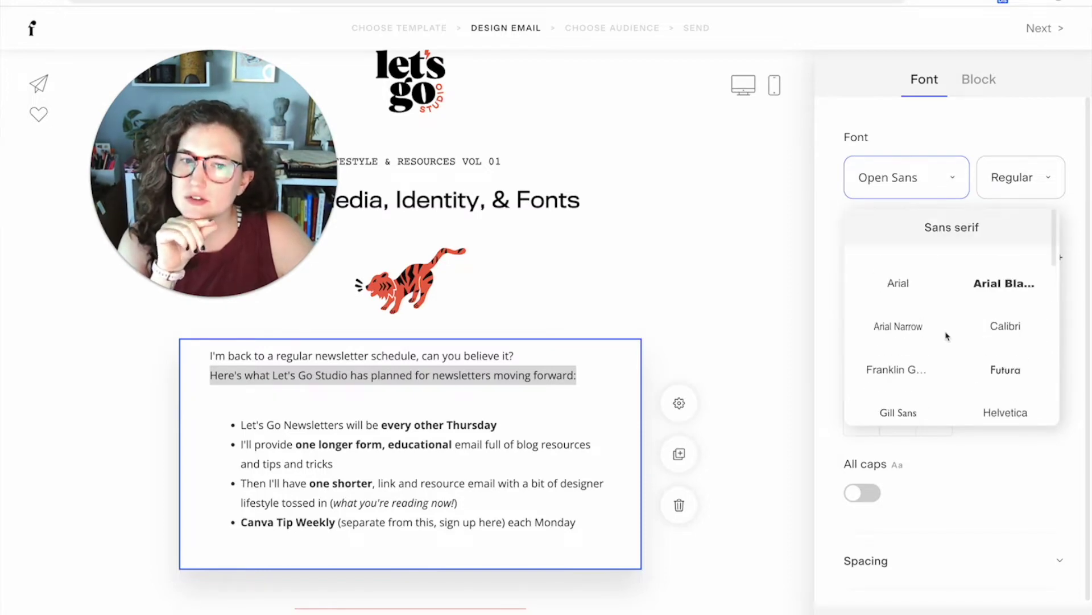
pyautogui.scroll(-5, 947, 337)
pyautogui.click(680, 322)
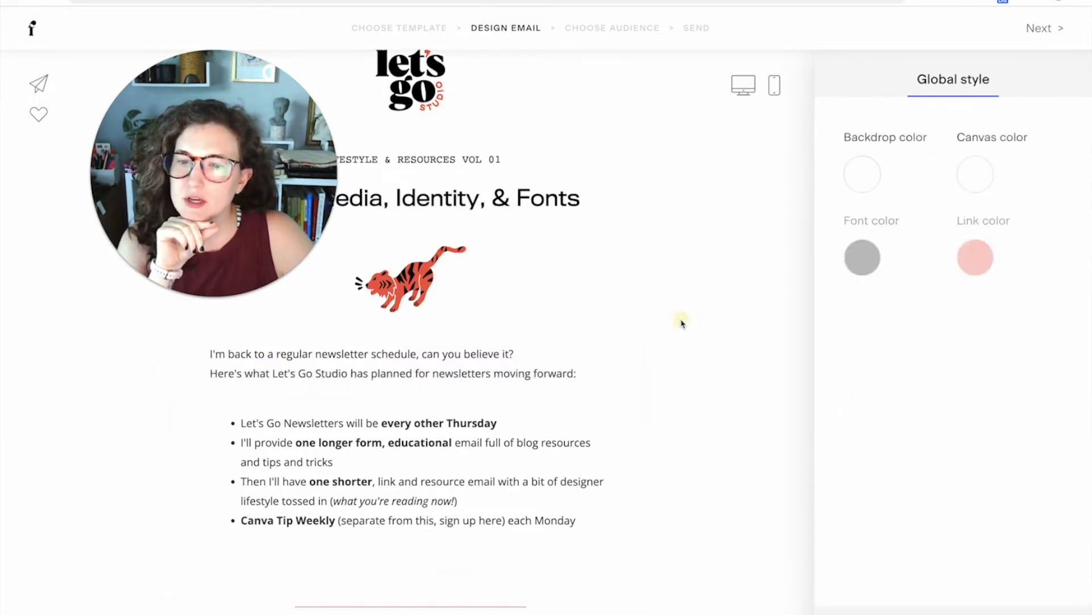
pyautogui.scroll(-2, 419, 429)
pyautogui.scroll(-3, 419, 429)
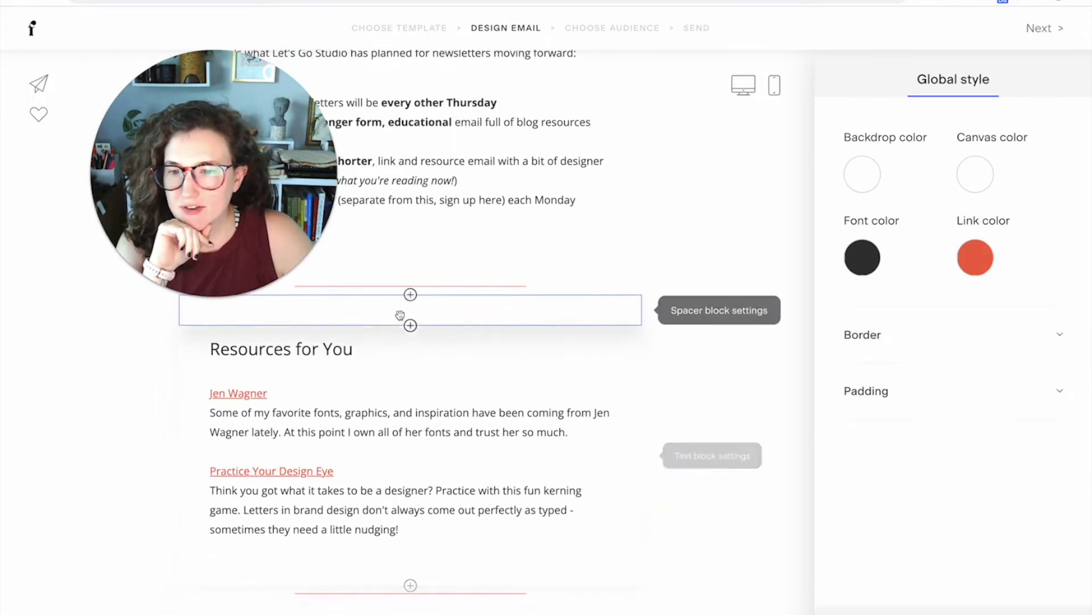
# Step: Insert the image-and-text layout block, The Post That Got Everyone Talking, below the intro divider
pyautogui.click(410, 325)
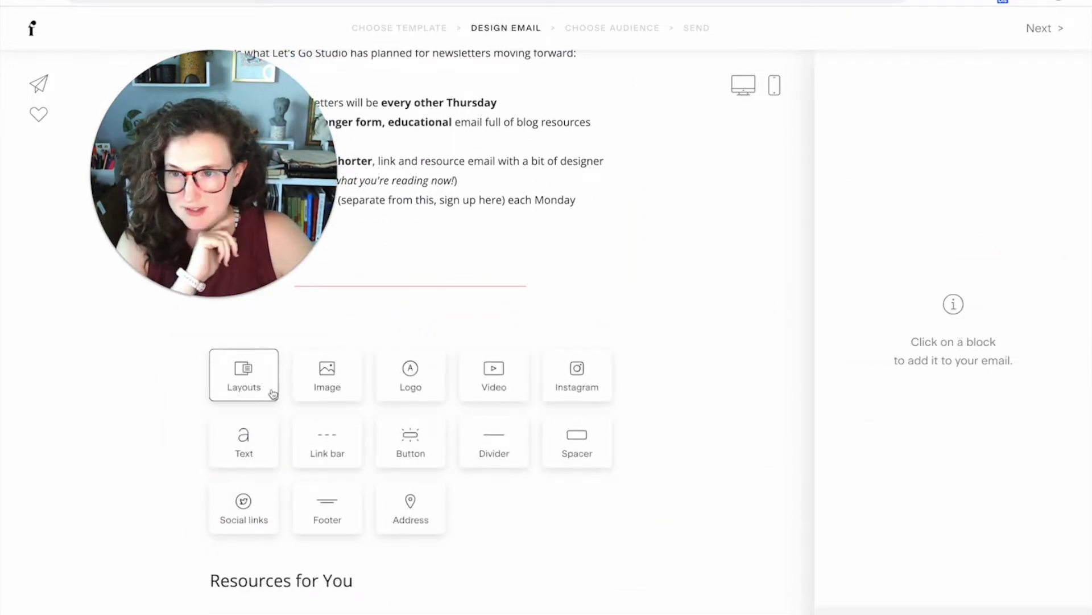
pyautogui.click(248, 378)
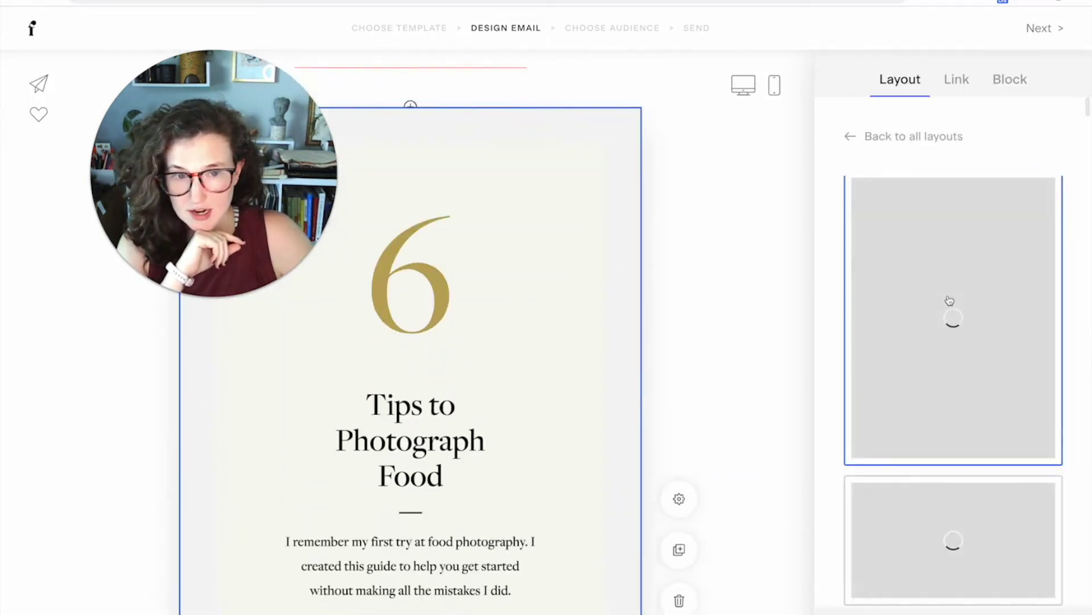
pyautogui.scroll(-3, 920, 277)
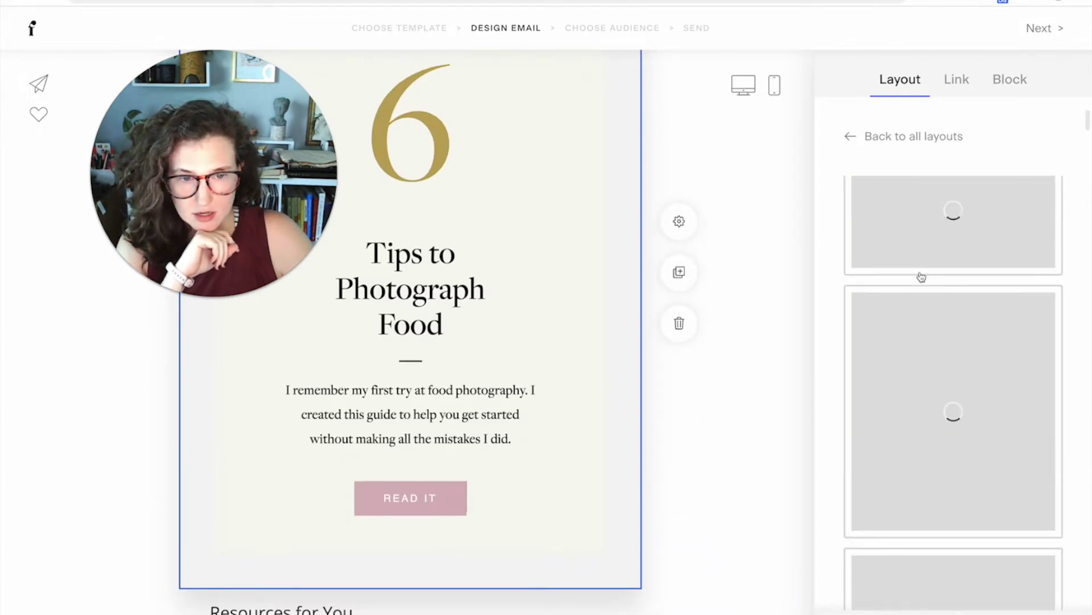
pyautogui.scroll(-1, 921, 277)
pyautogui.click(927, 263)
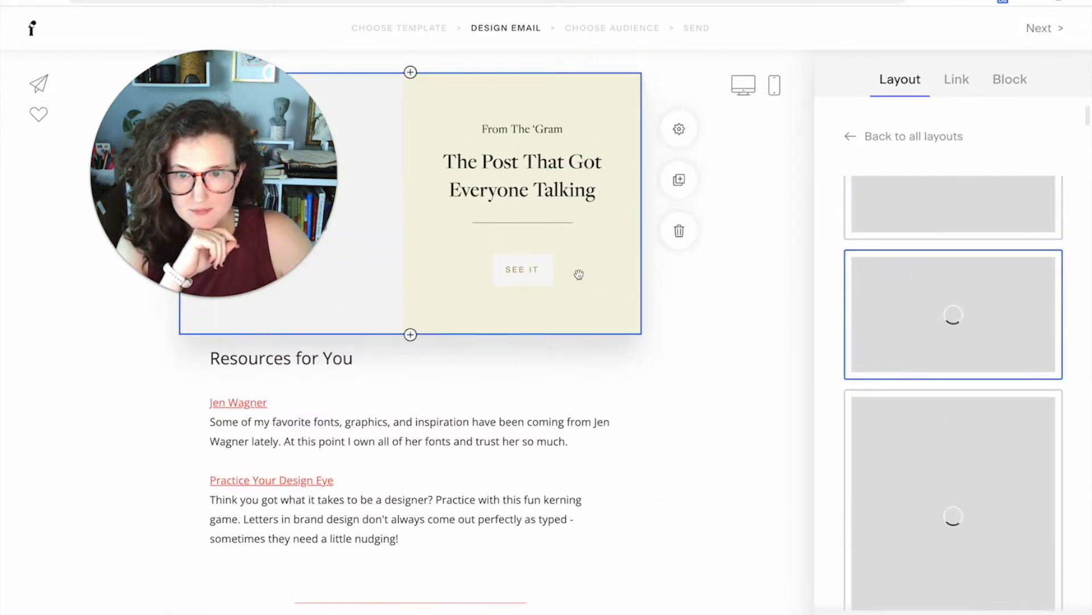
# Step: Browse fonts for the new block's heading, keeping Freight Big Pro
pyautogui.click(520, 205)
pyautogui.click(888, 177)
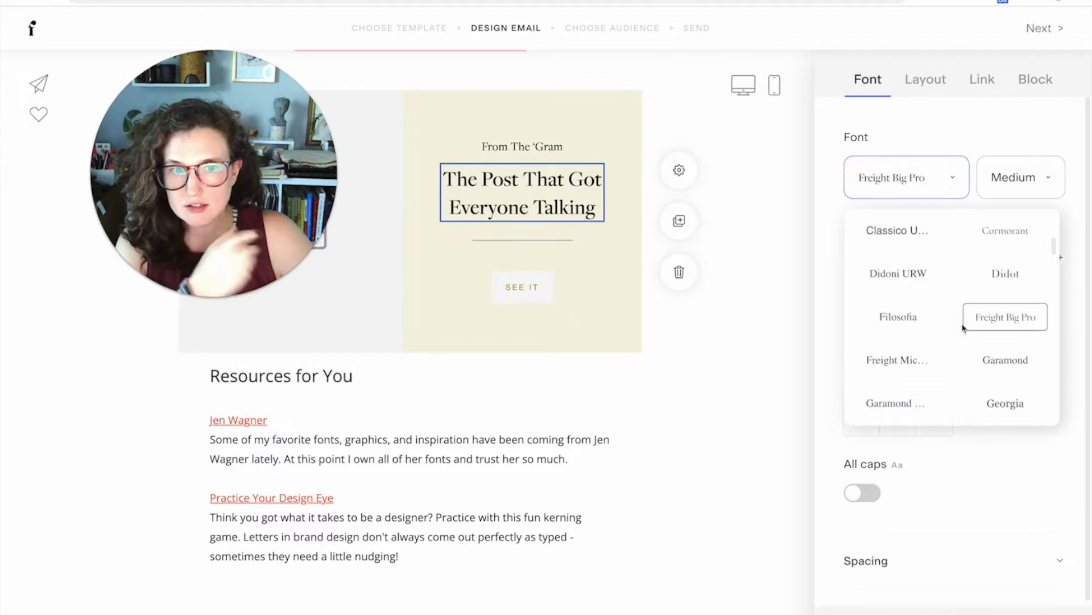
pyautogui.scroll(-10, 964, 327)
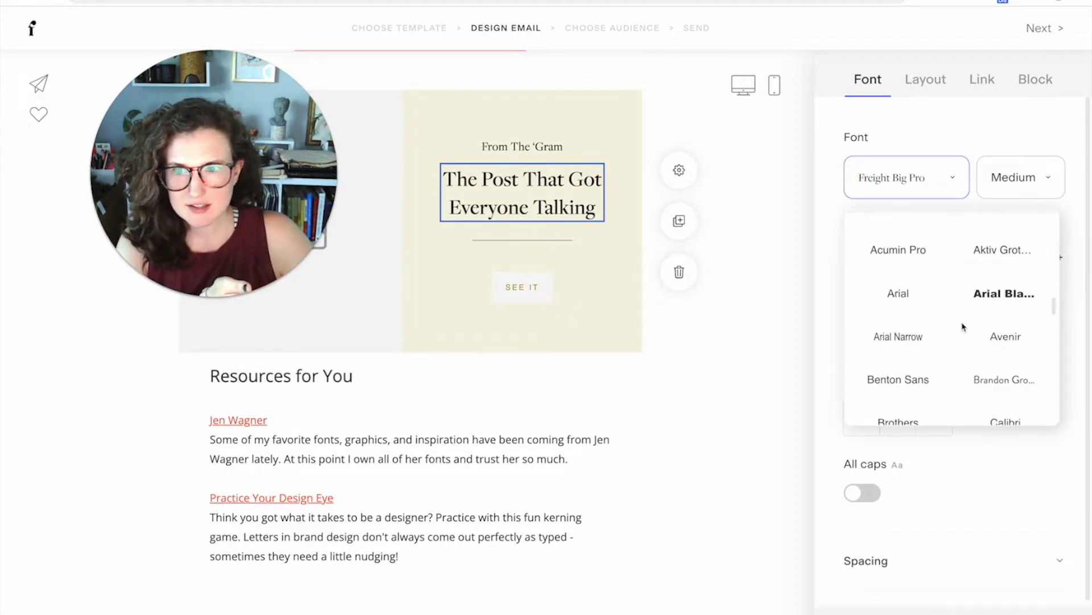
pyautogui.scroll(-12, 963, 328)
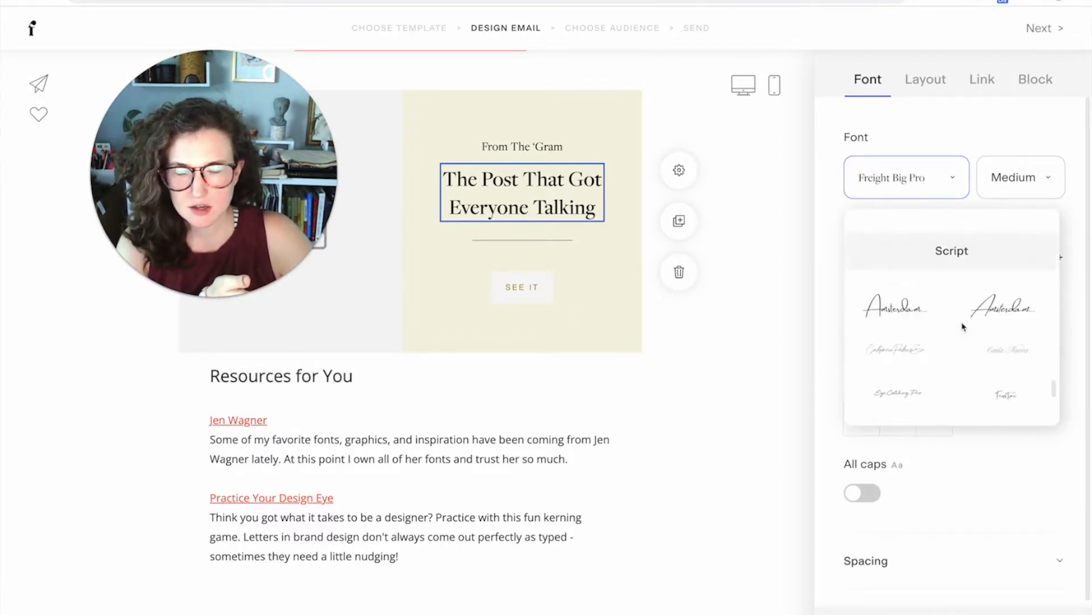
pyautogui.scroll(20, 963, 326)
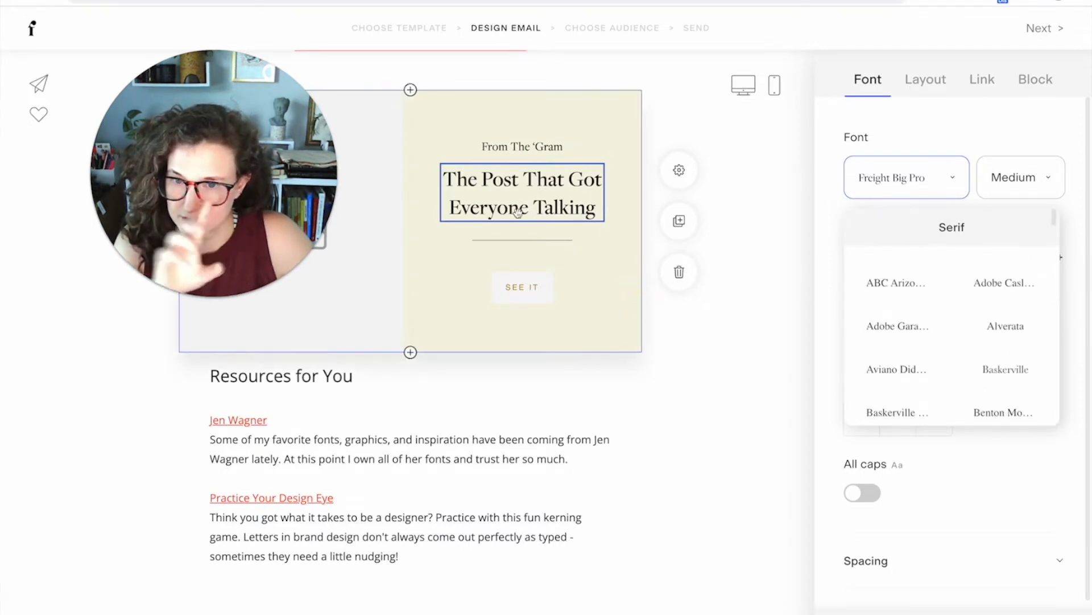
pyautogui.click(397, 278)
pyautogui.scroll(3, 397, 279)
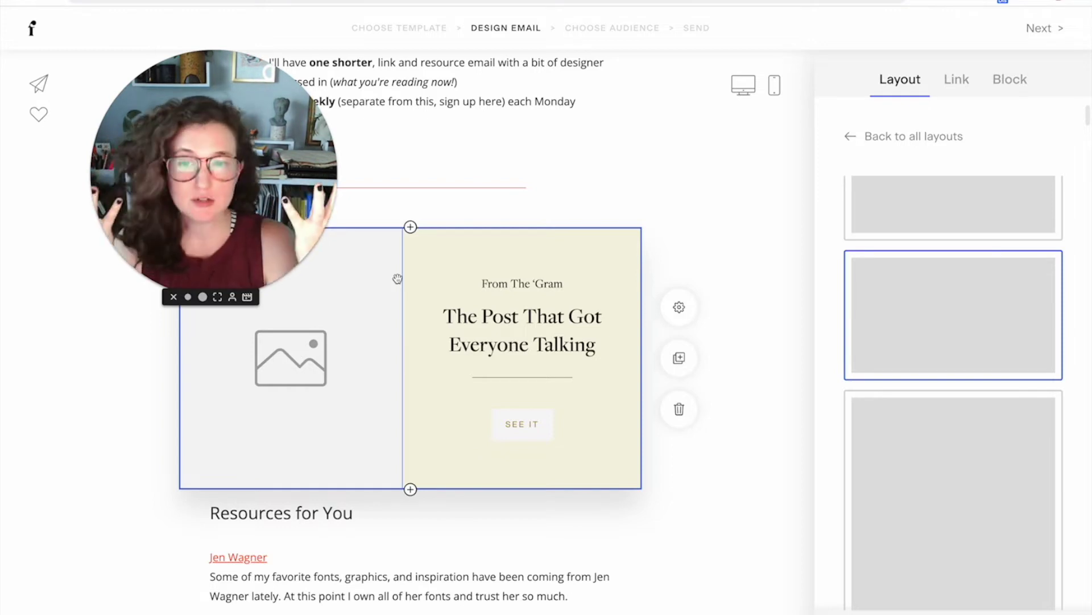
pyautogui.scroll(3, 397, 279)
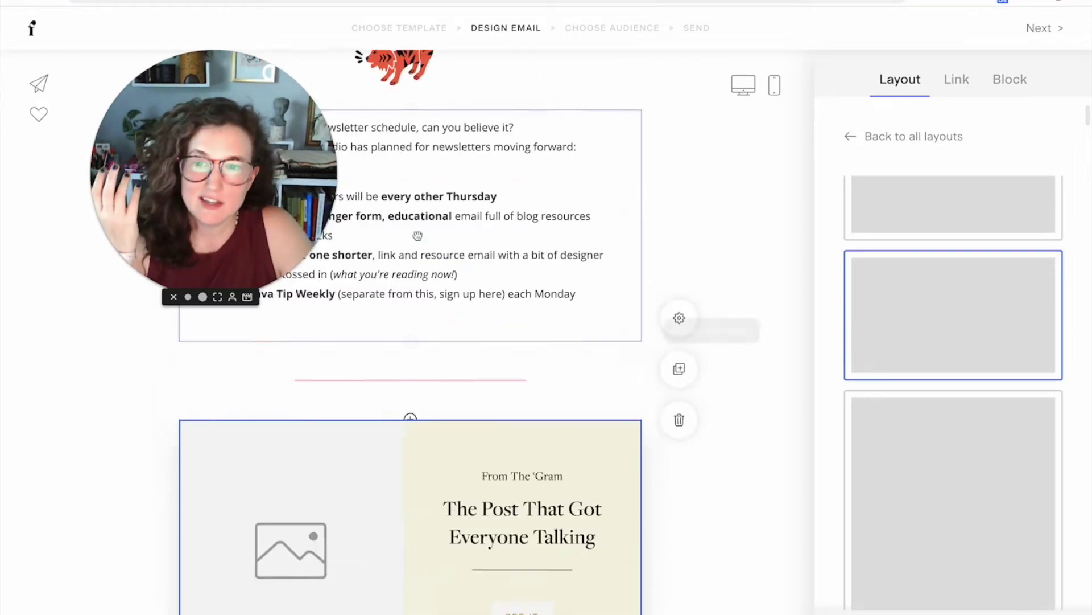
pyautogui.click(427, 288)
pyautogui.moveTo(419, 129); pyautogui.dragTo(593, 304)
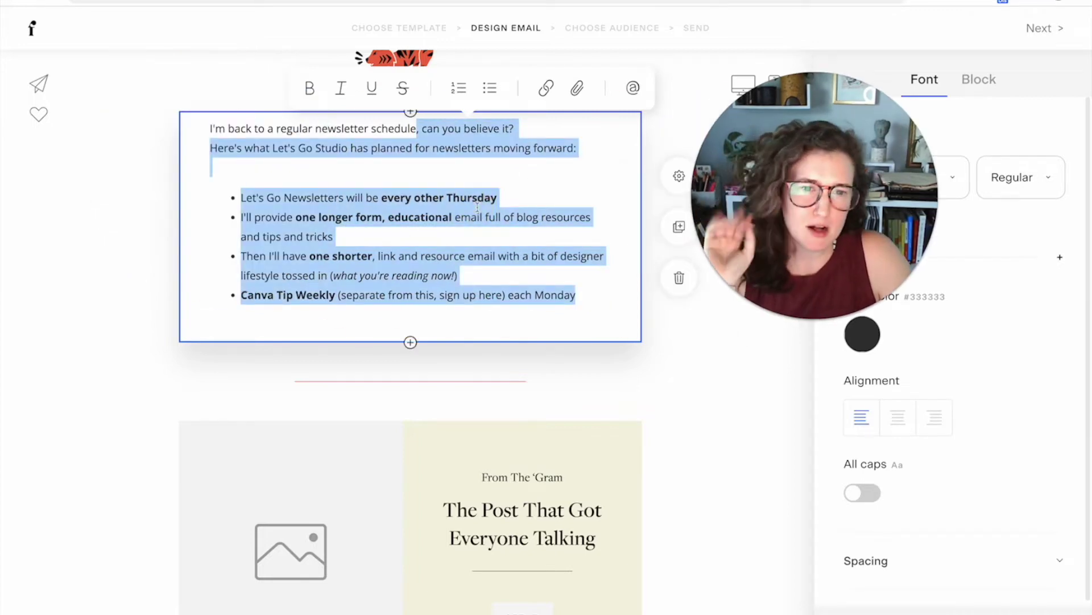
pyautogui.click(477, 215)
pyautogui.scroll(-1, 483, 413)
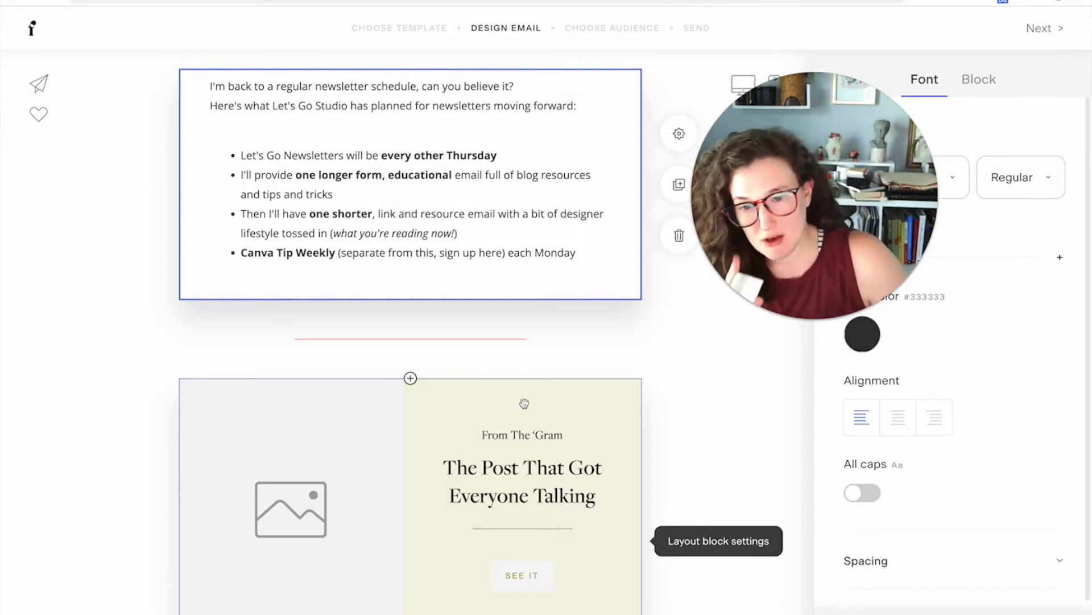
pyautogui.scroll(1, 524, 403)
# Step: Select the first bullet points and browse the Font list without changing the font
pyautogui.moveTo(398, 151); pyautogui.dragTo(561, 268)
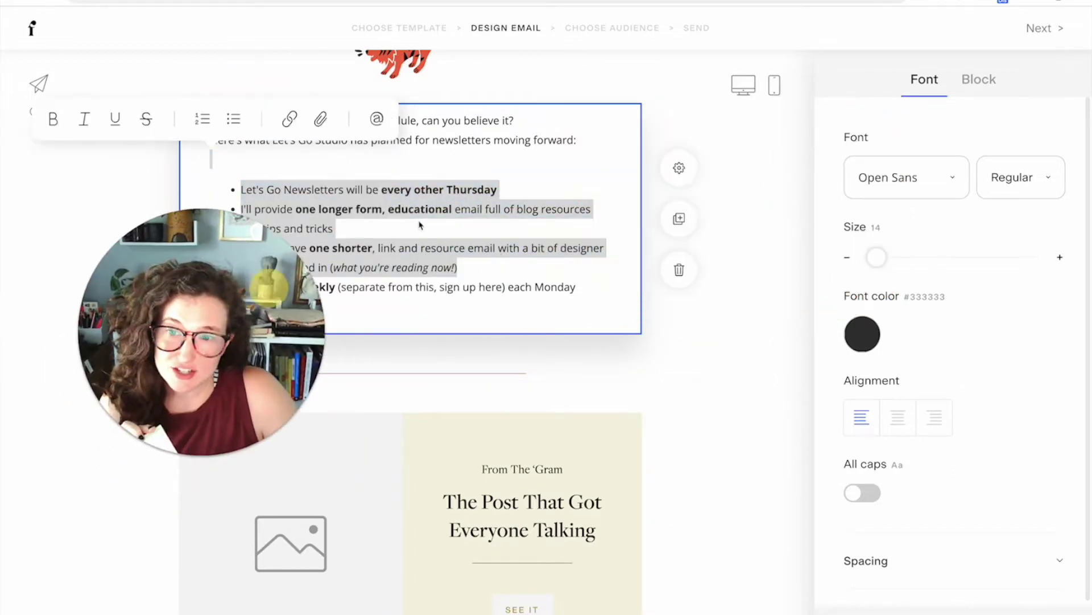
pyautogui.click(448, 220)
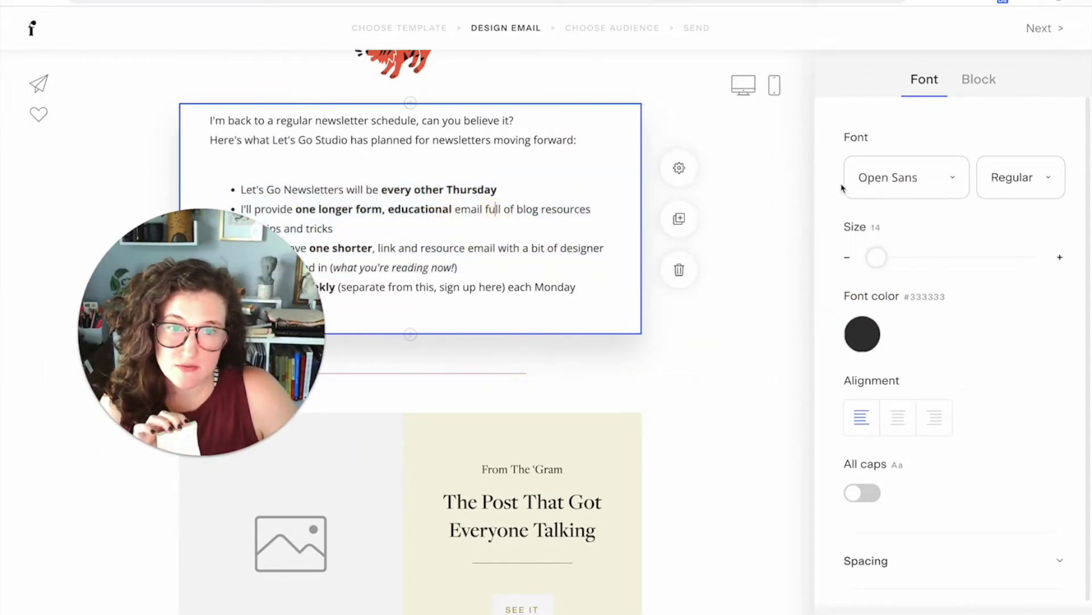
pyautogui.click(877, 179)
pyautogui.scroll(-3, 933, 280)
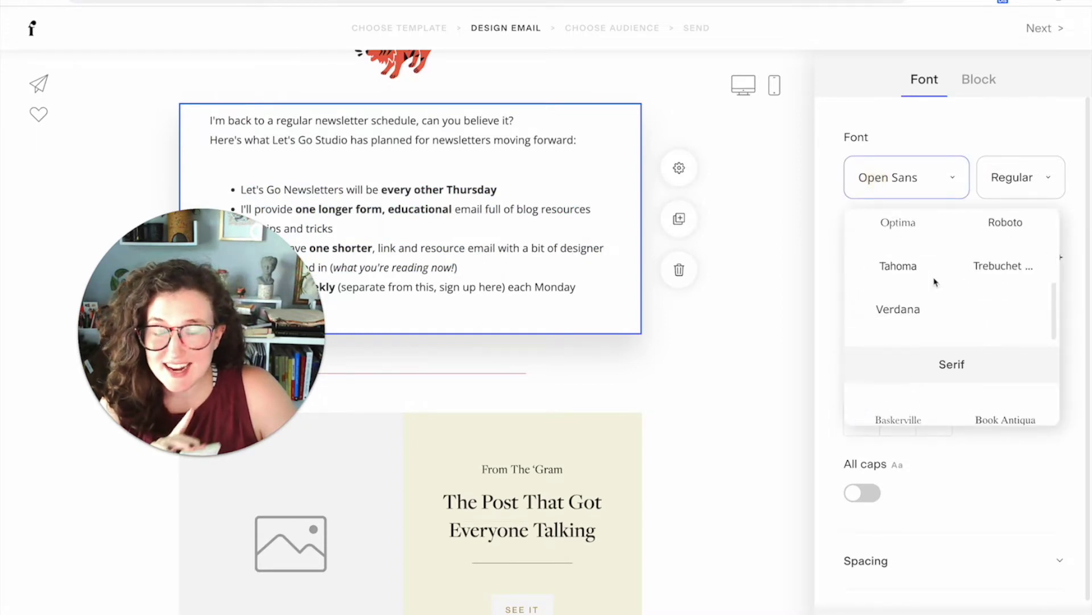
pyautogui.scroll(5, 936, 283)
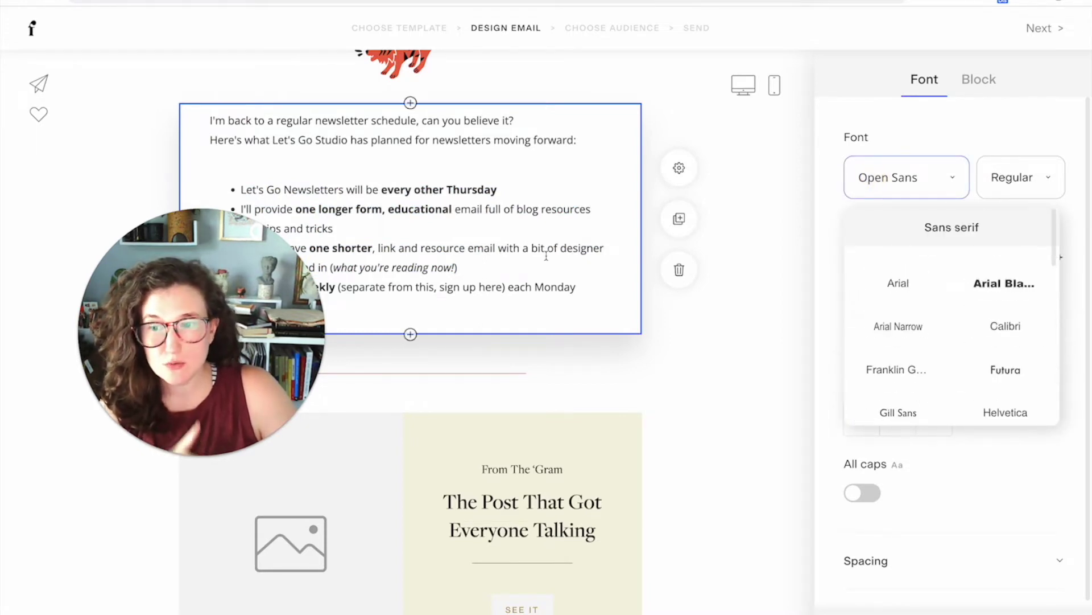
# Step: Click back into the bullet list text, then exit to the My emails list
pyautogui.click(544, 254)
pyautogui.click(586, 249)
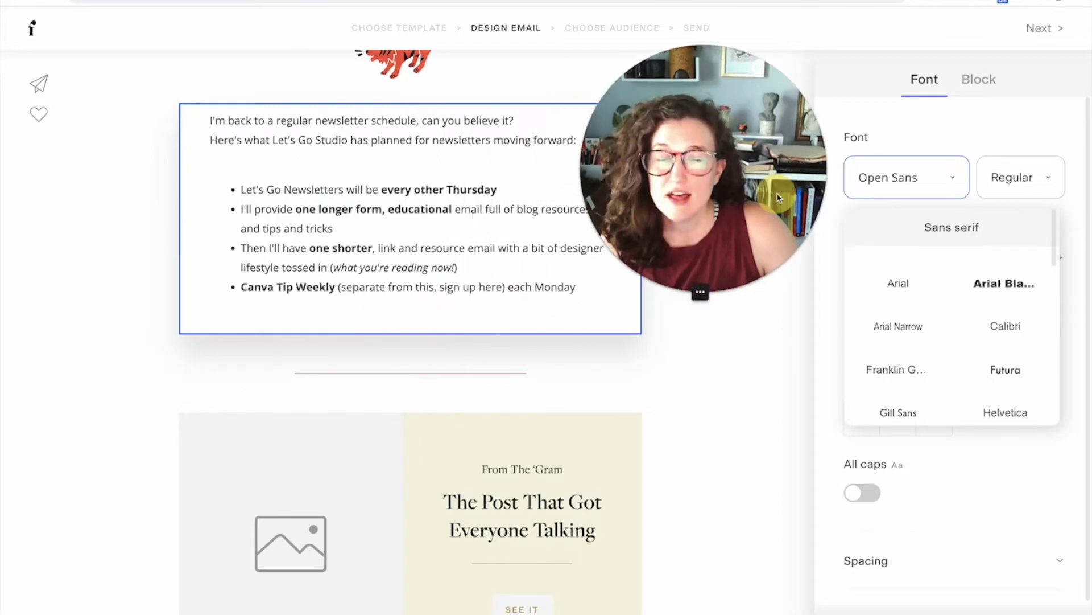
pyautogui.click(474, 223)
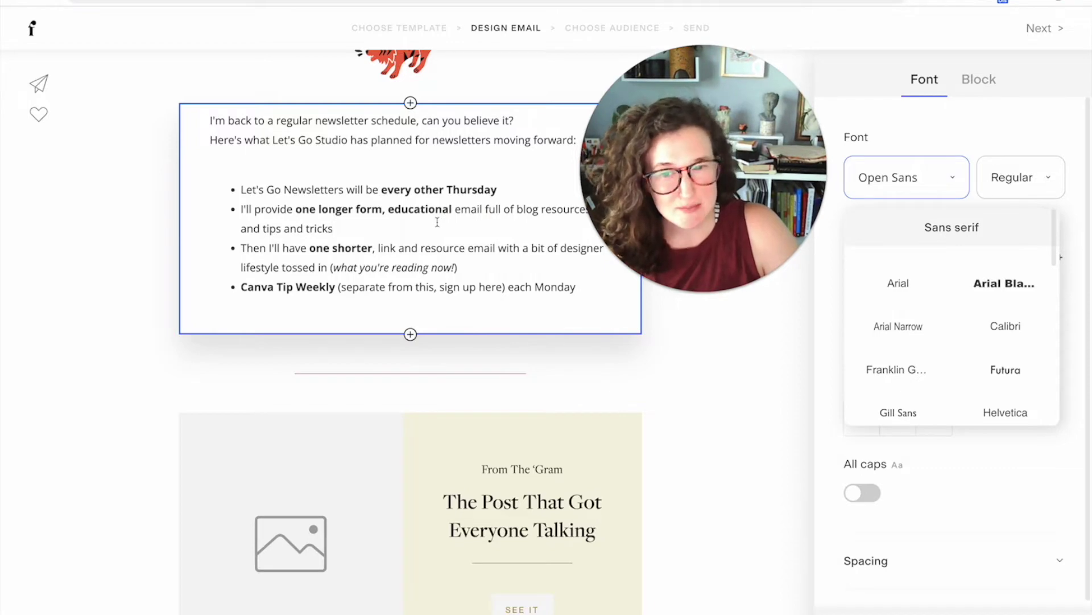
pyautogui.scroll(5, 437, 222)
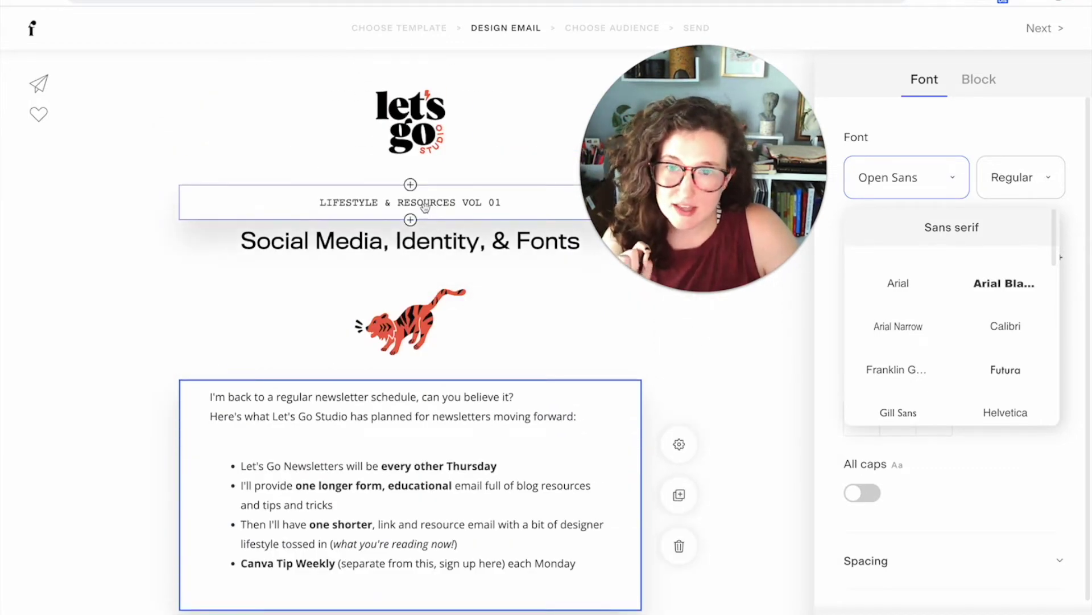
pyautogui.click(33, 28)
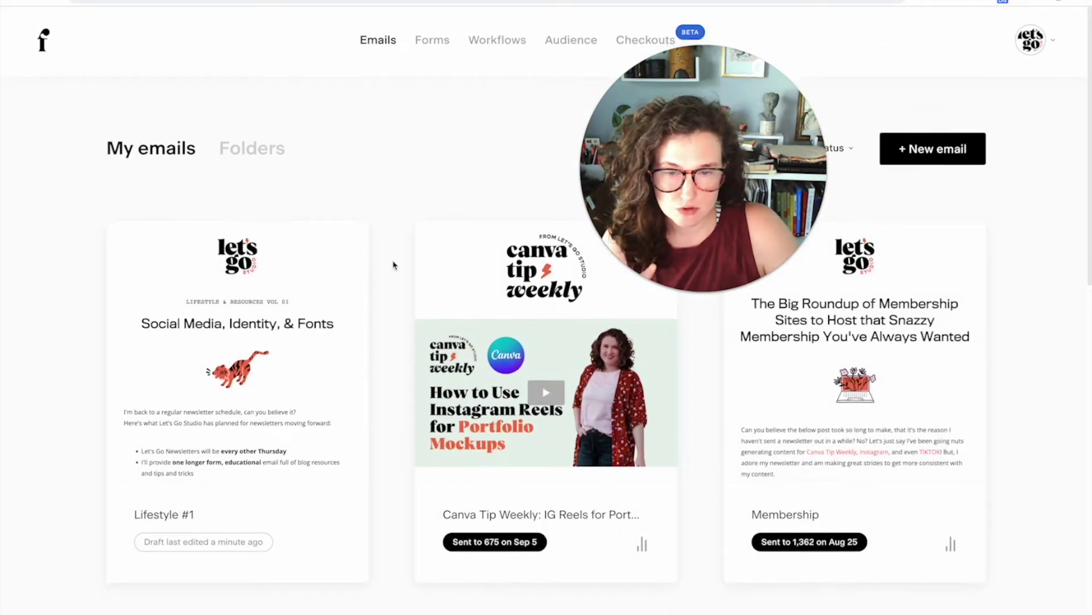
# Step: Open the How to Use Logo Guide draft and look over its header image
pyautogui.scroll(-3, 393, 263)
pyautogui.scroll(-5, 393, 263)
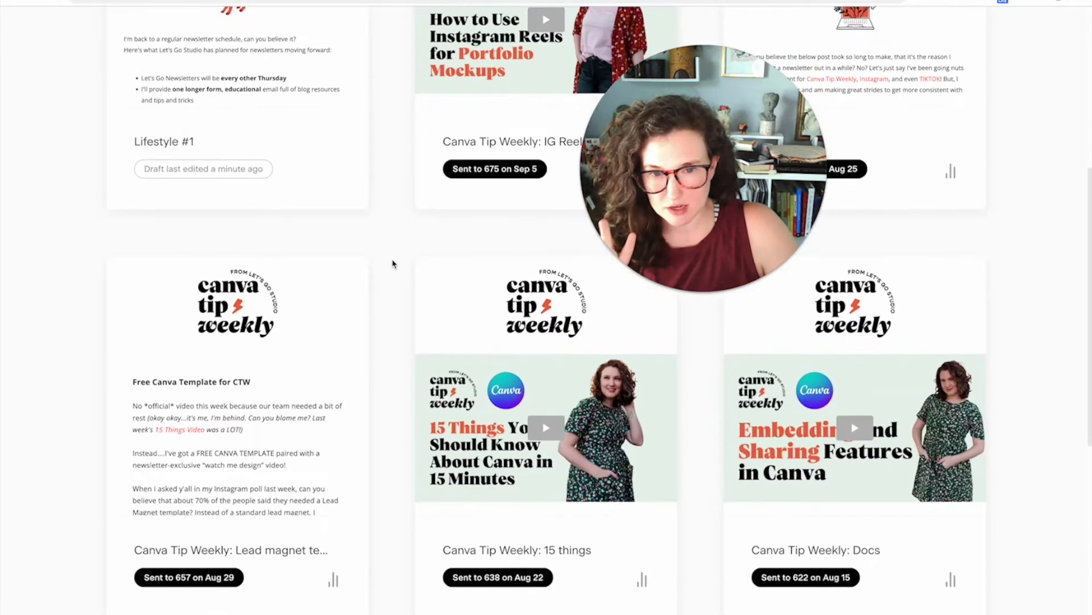
pyautogui.scroll(-2, 393, 264)
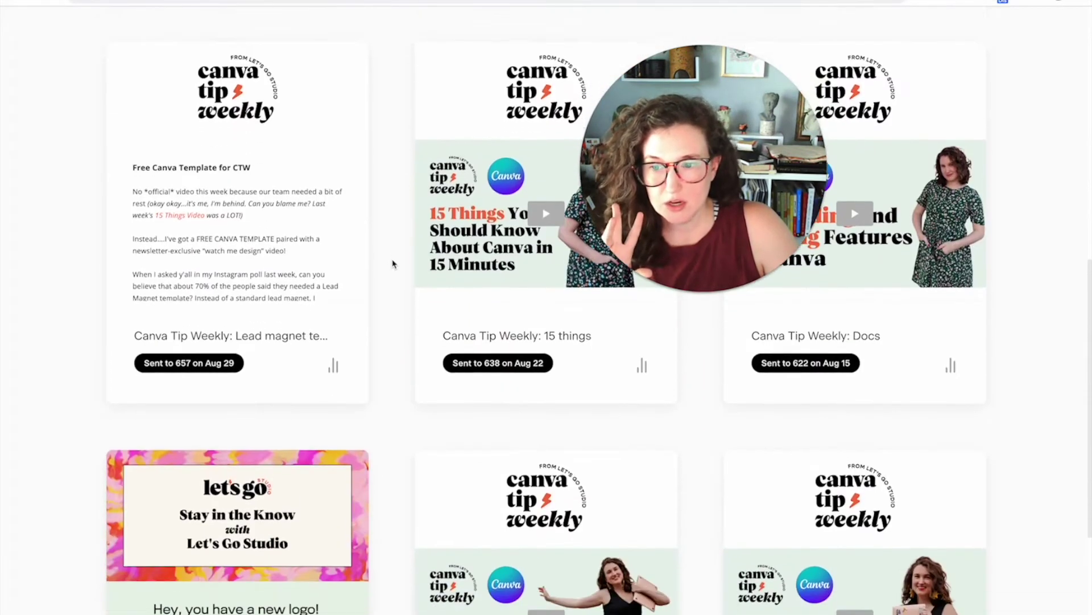
pyautogui.scroll(-3, 391, 262)
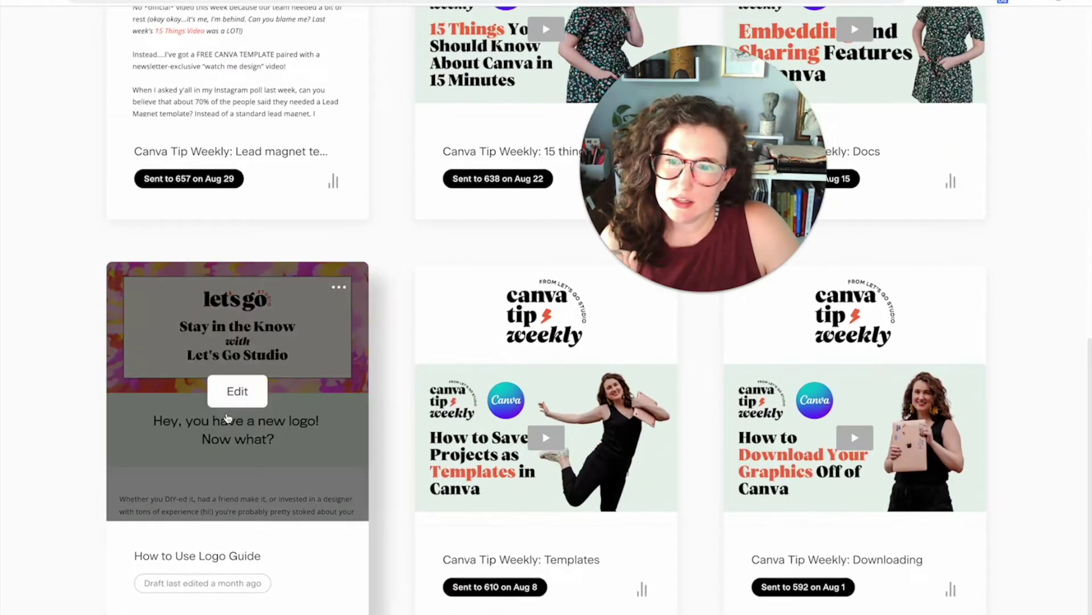
pyautogui.click(226, 414)
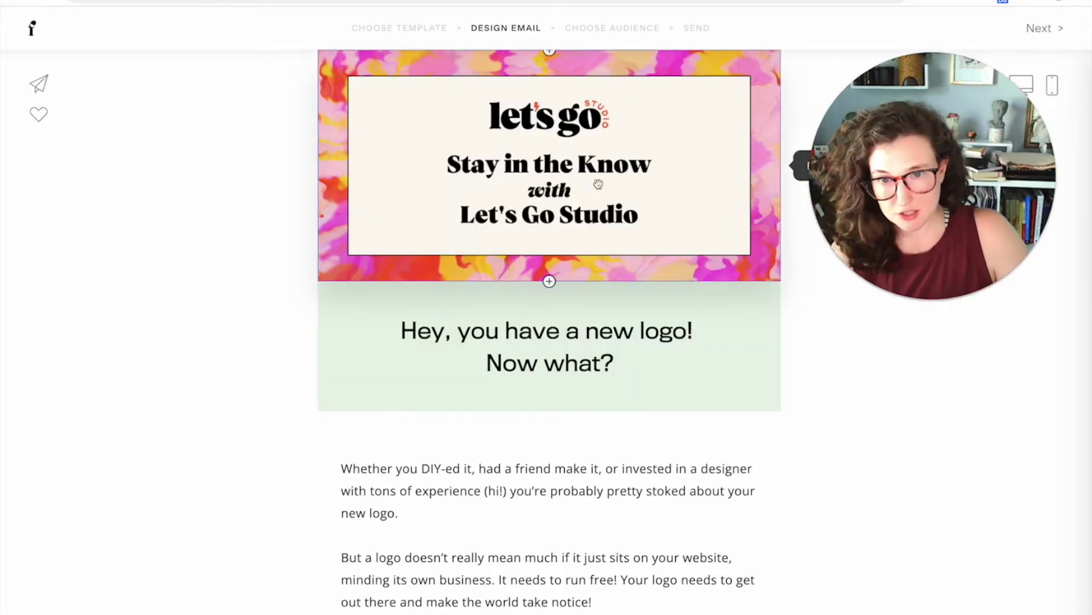
pyautogui.click(598, 184)
pyautogui.scroll(-3, 561, 224)
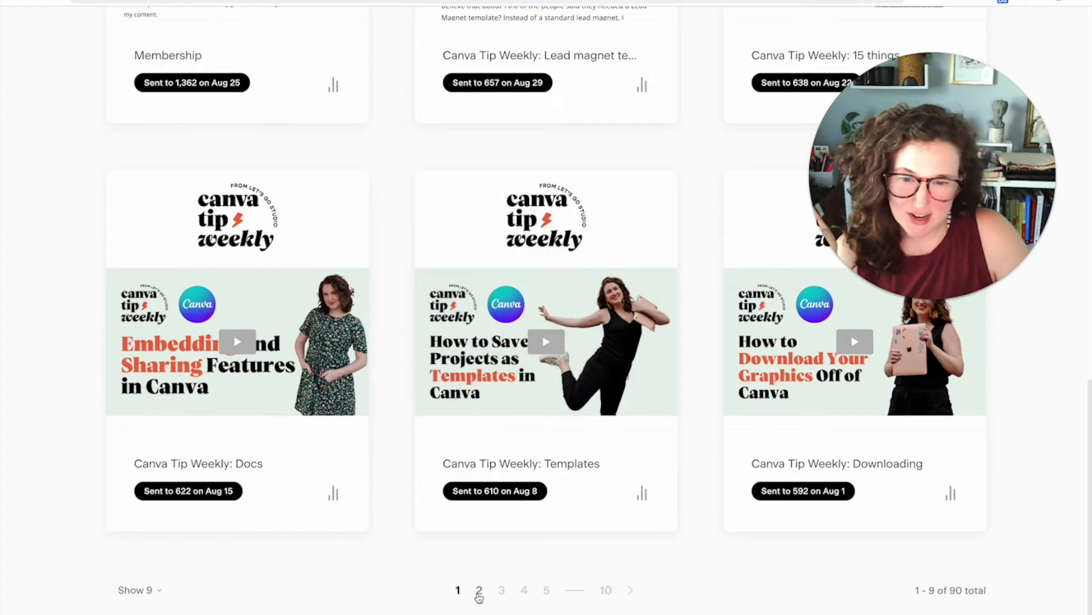
pyautogui.scroll(12, 508, 357)
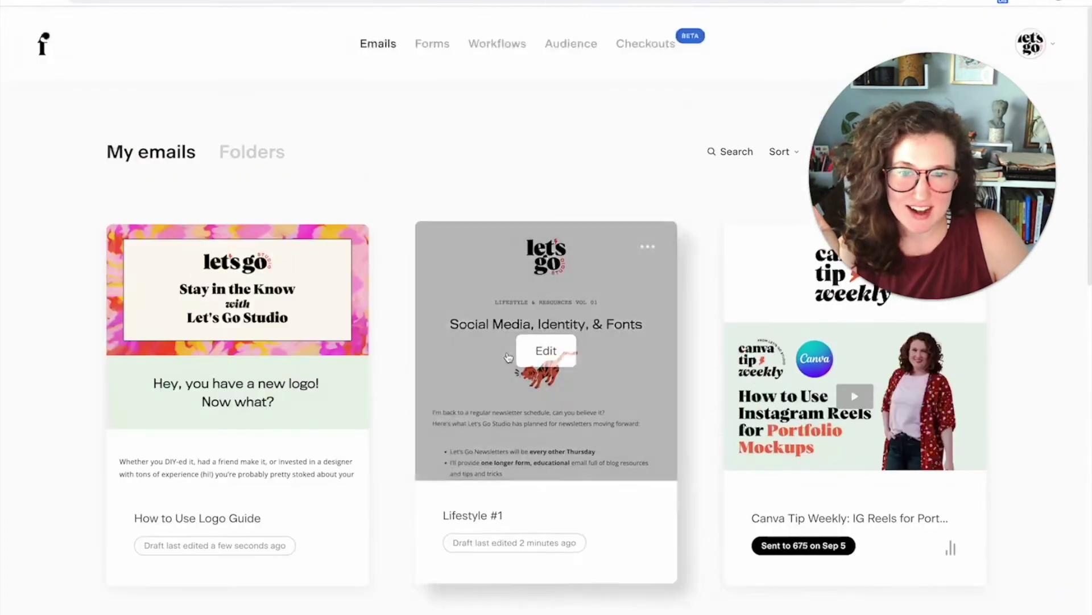
# Step: Page through older emails on pages 3 and 4 of the list
pyautogui.scroll(-12, 508, 357)
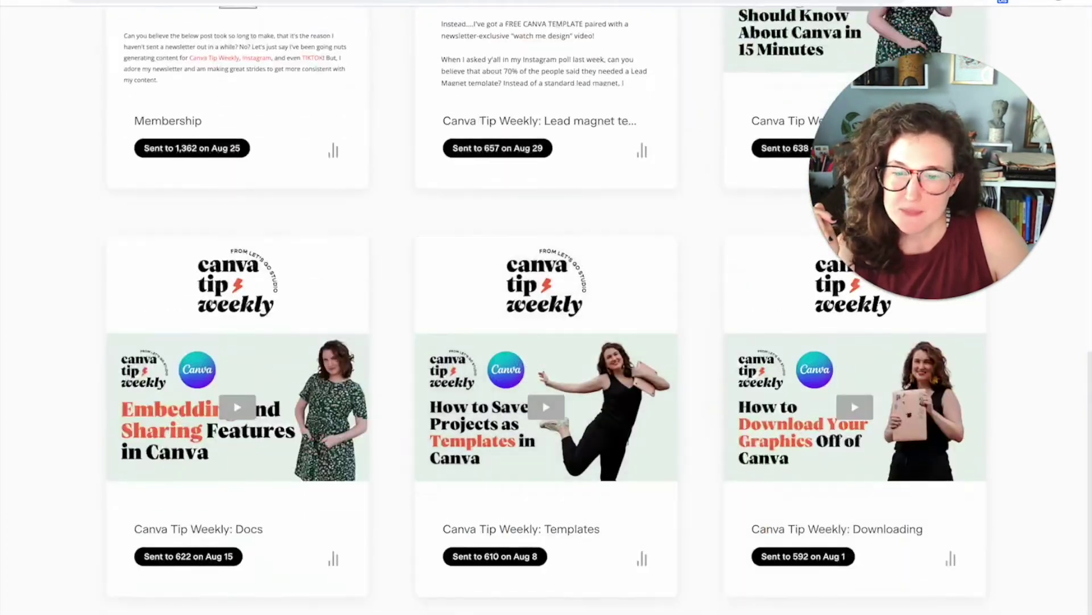
pyautogui.scroll(-1, 546, 307)
pyautogui.scroll(15, 481, 489)
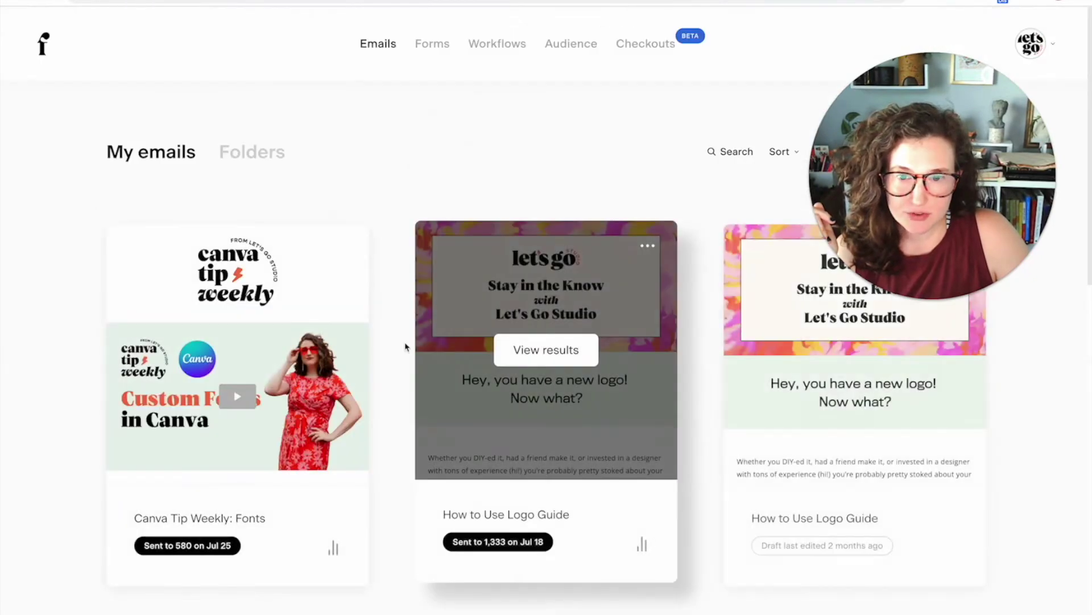
pyautogui.scroll(-8, 401, 342)
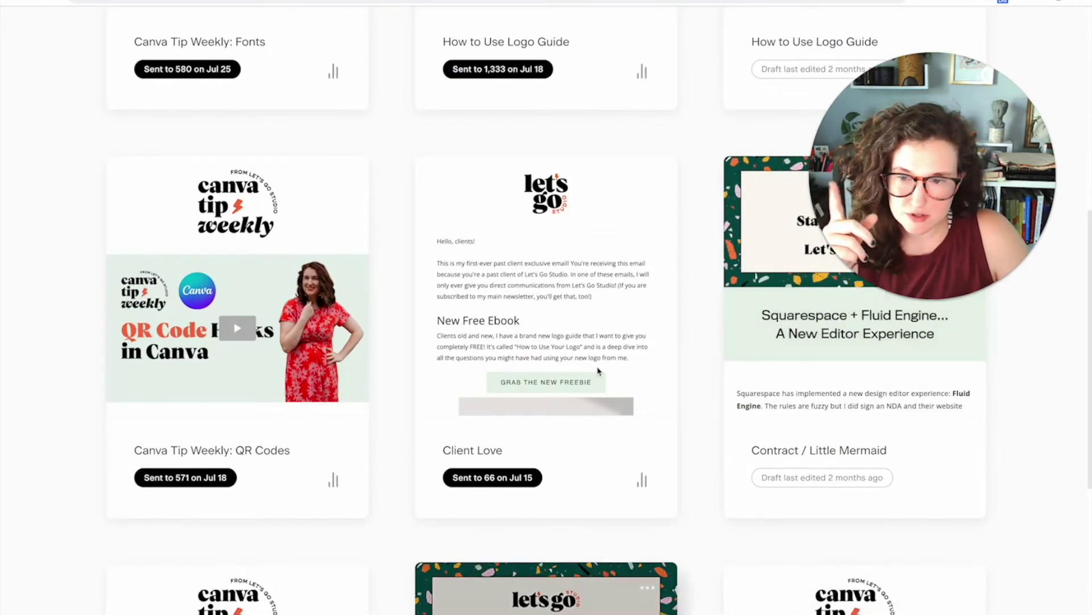
pyautogui.scroll(-7, 592, 478)
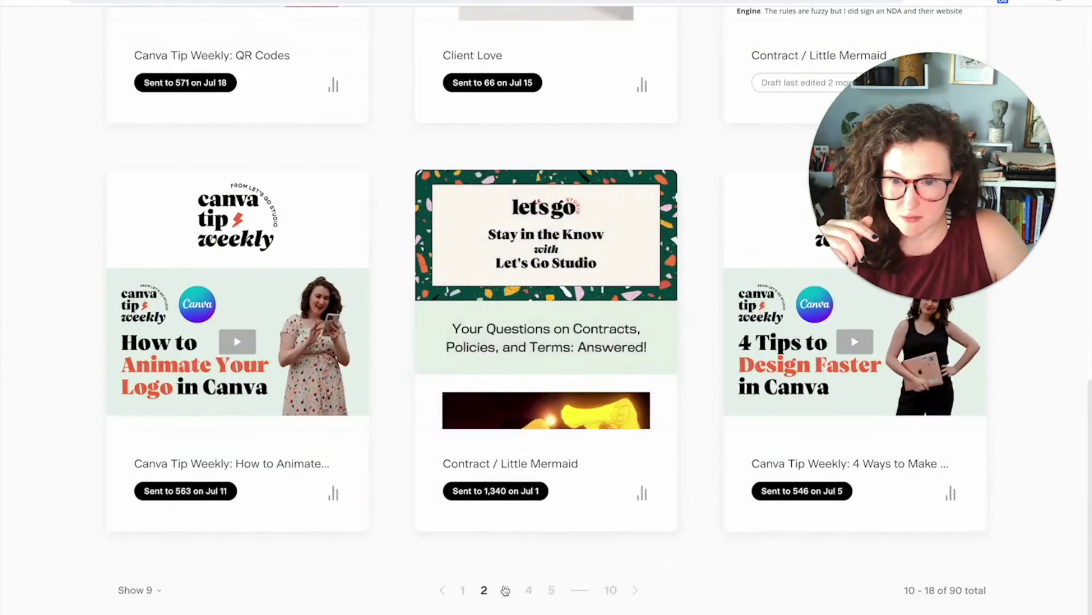
pyautogui.click(506, 590)
pyautogui.scroll(-12, 693, 276)
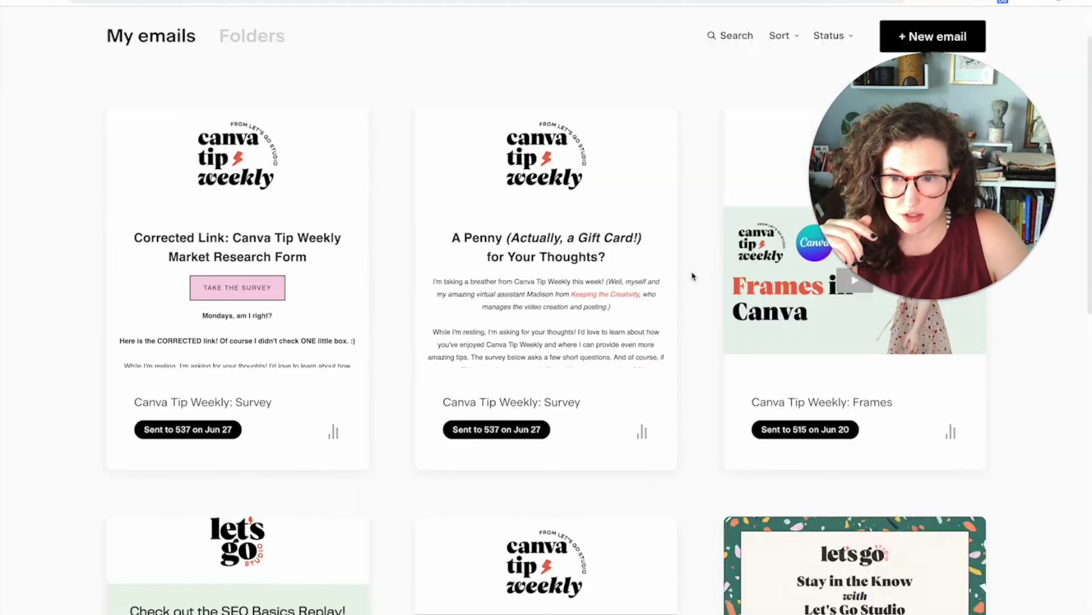
pyautogui.scroll(-3, 692, 276)
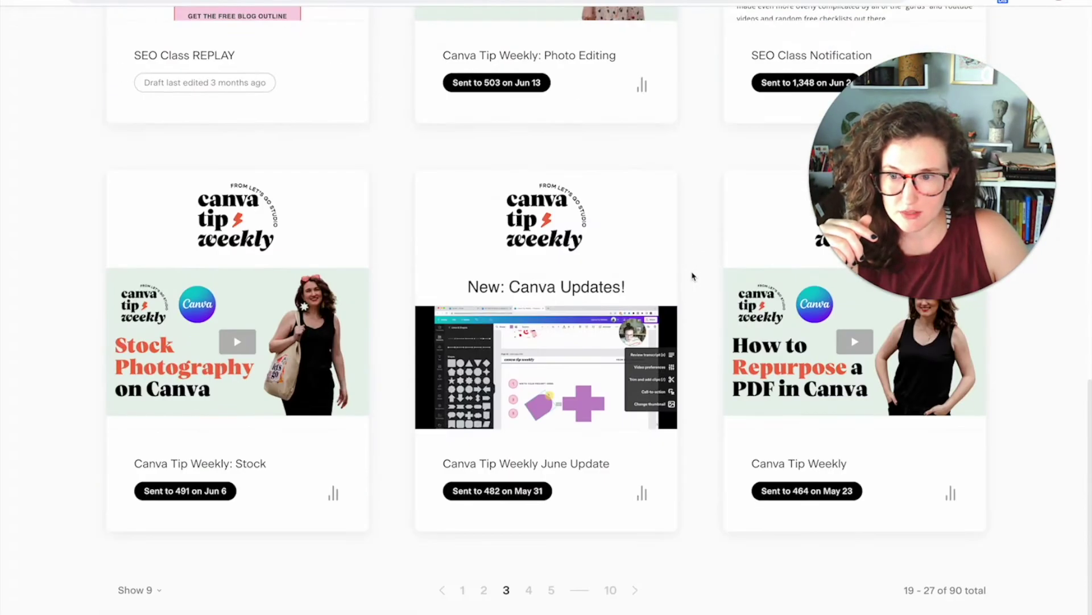
pyautogui.click(527, 590)
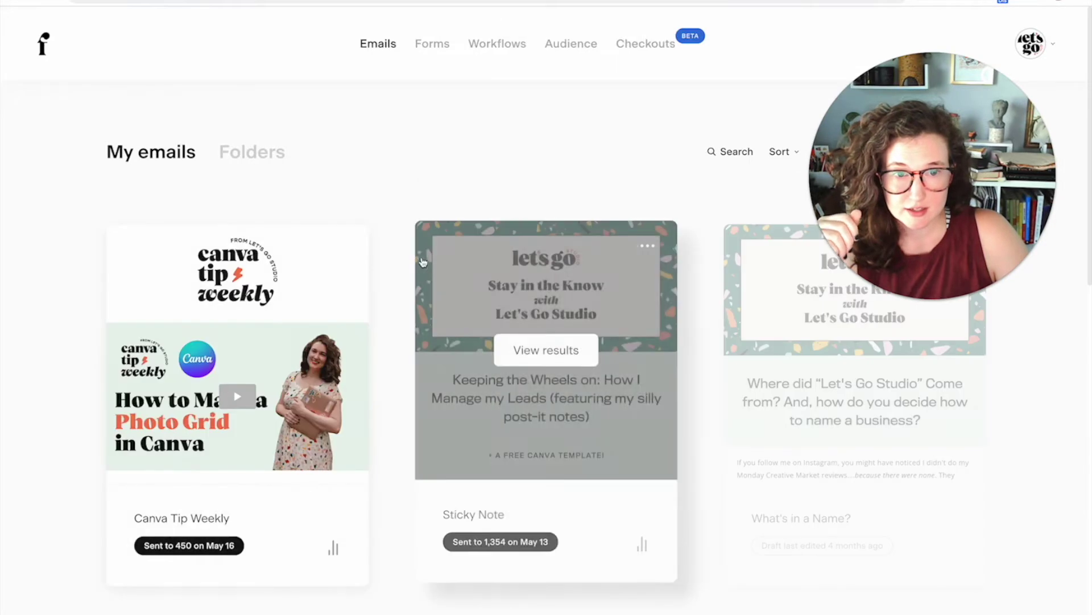
pyautogui.scroll(-7, 421, 262)
pyautogui.scroll(-2, 702, 219)
pyautogui.scroll(7, 711, 256)
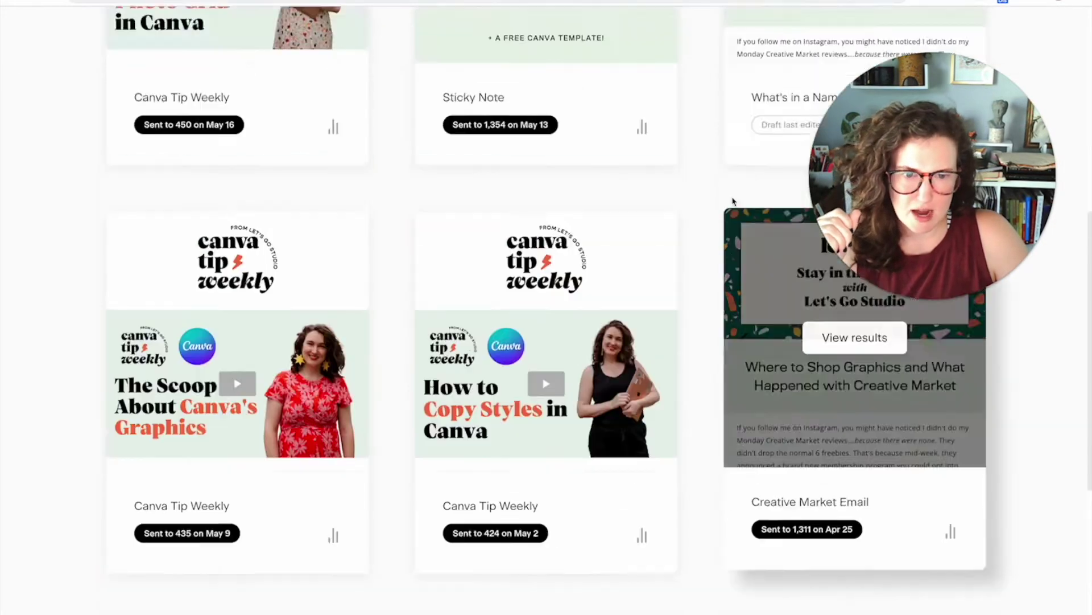
pyautogui.scroll(-12, 717, 281)
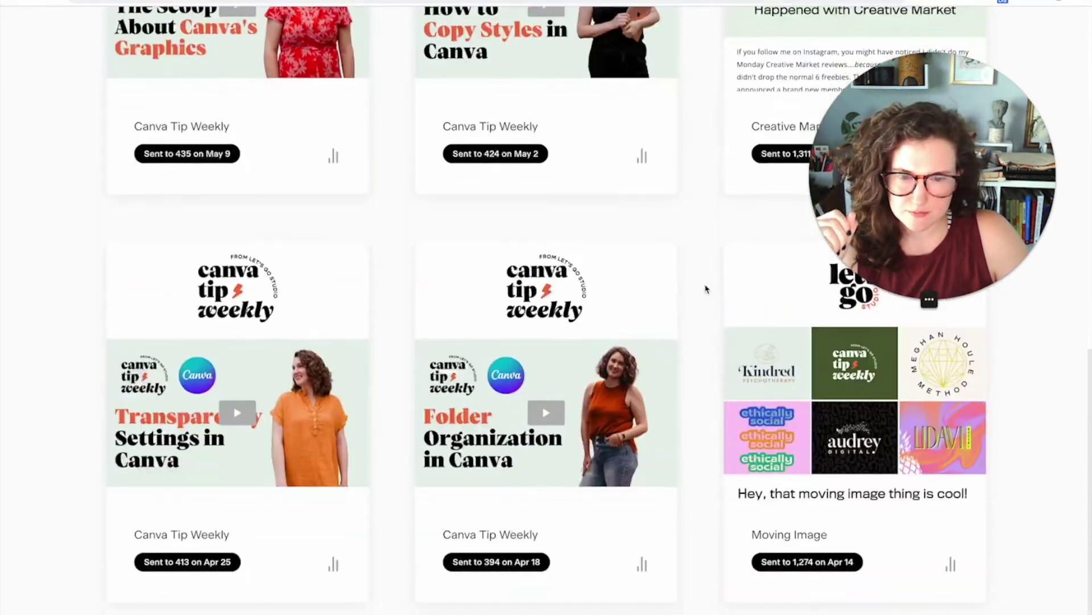
# Step: Continue to pages 5, 6 and 7, reaching the December 2021 emails
pyautogui.click(550, 590)
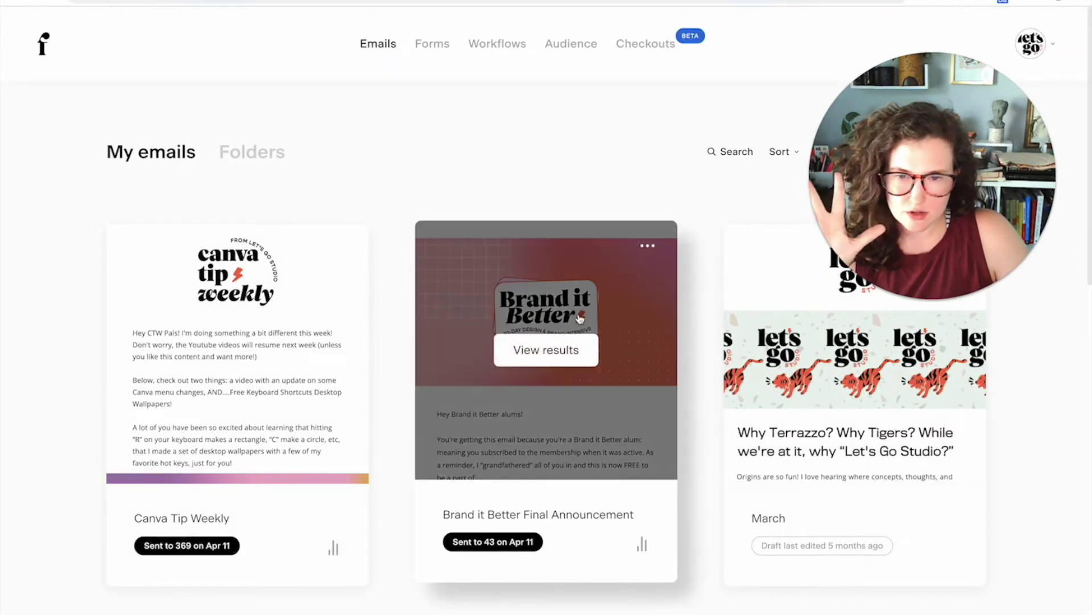
pyautogui.scroll(-5, 899, 399)
pyautogui.scroll(-11, 620, 455)
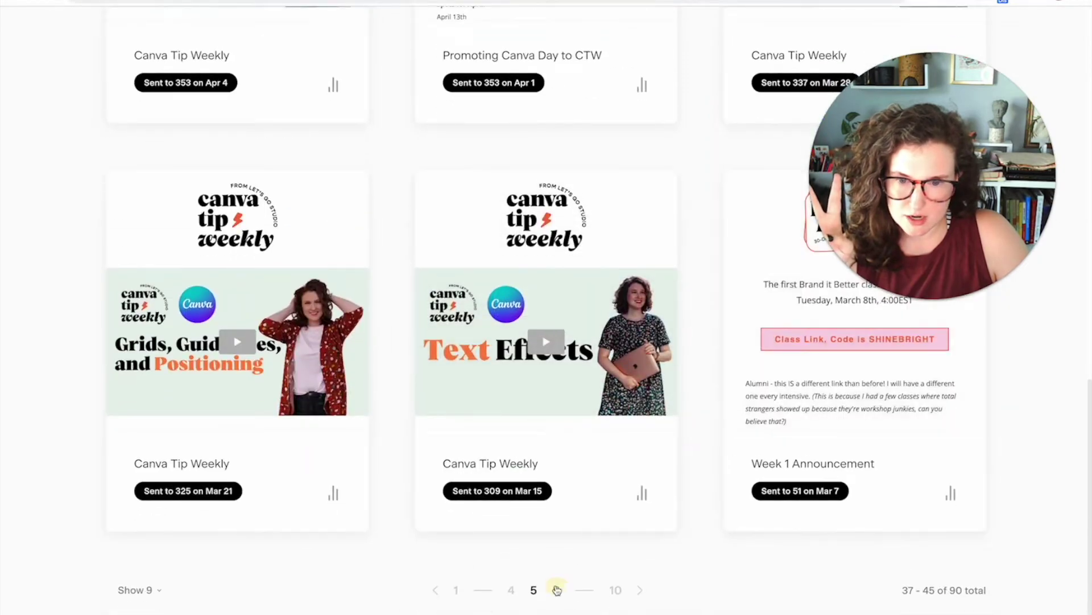
pyautogui.click(556, 590)
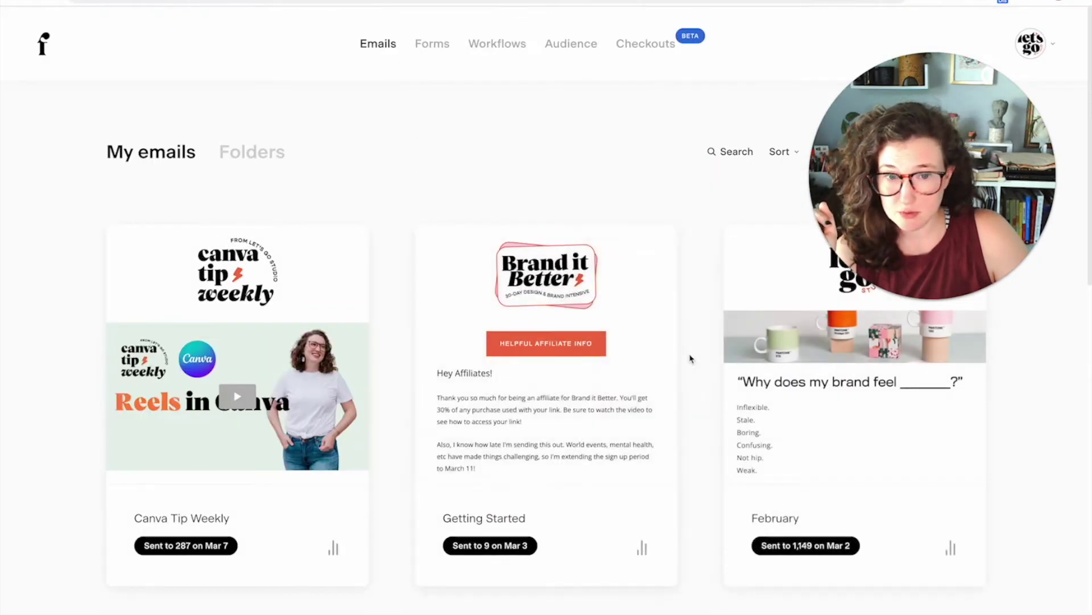
pyautogui.scroll(-13, 688, 362)
pyautogui.scroll(-3, 690, 358)
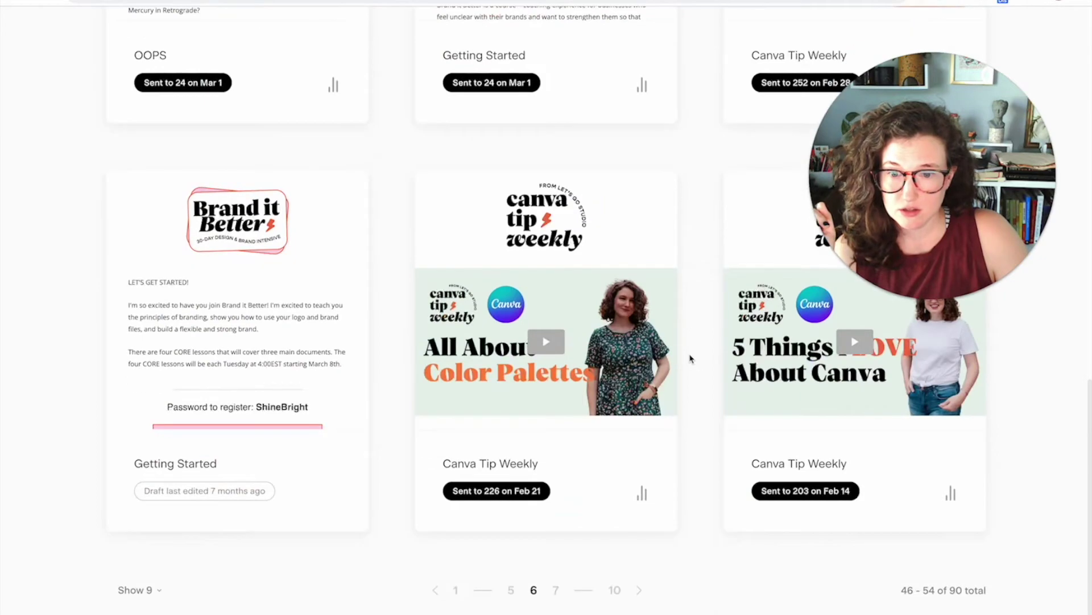
pyautogui.click(556, 589)
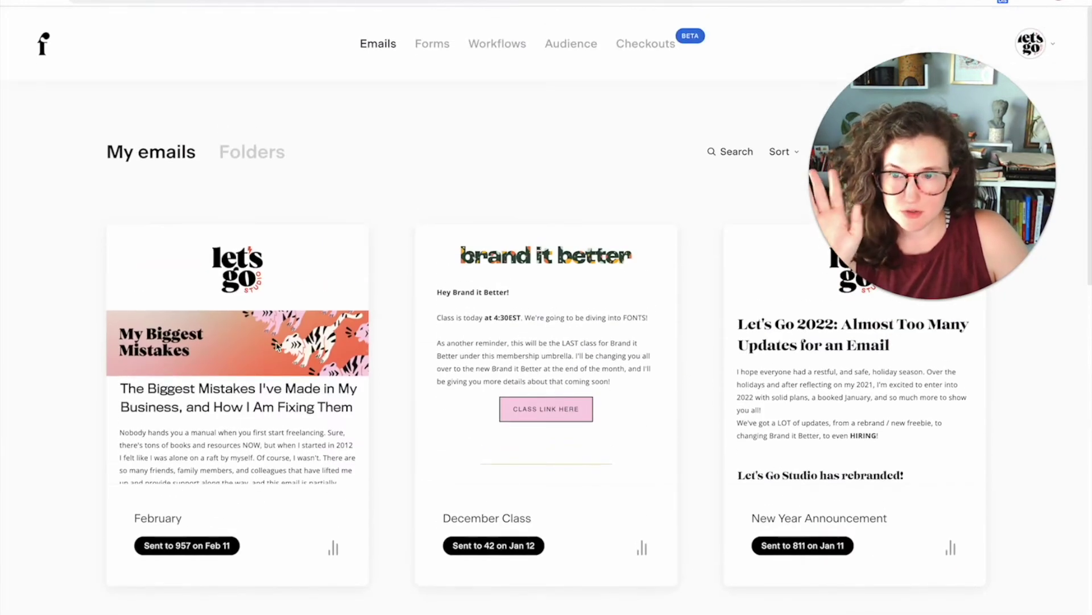
pyautogui.scroll(-15, 787, 380)
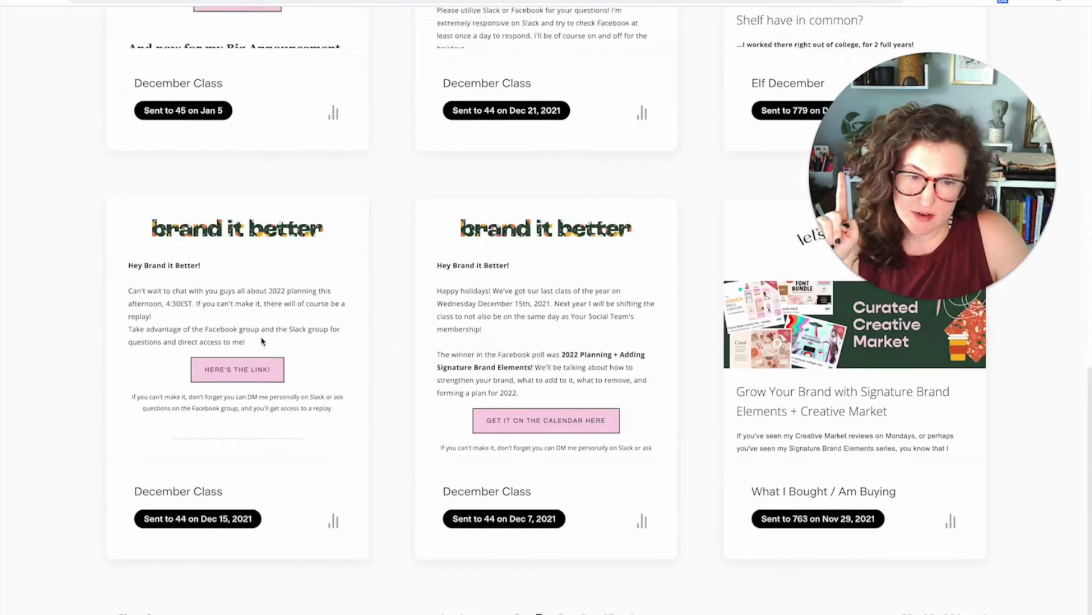
pyautogui.scroll(3, 705, 351)
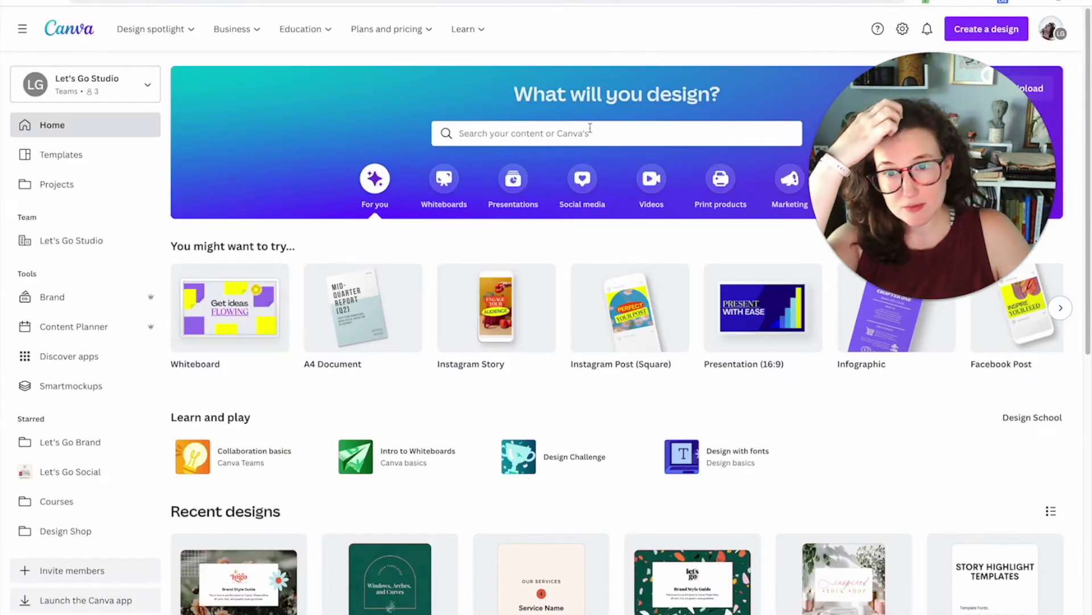
pyautogui.click(590, 130)
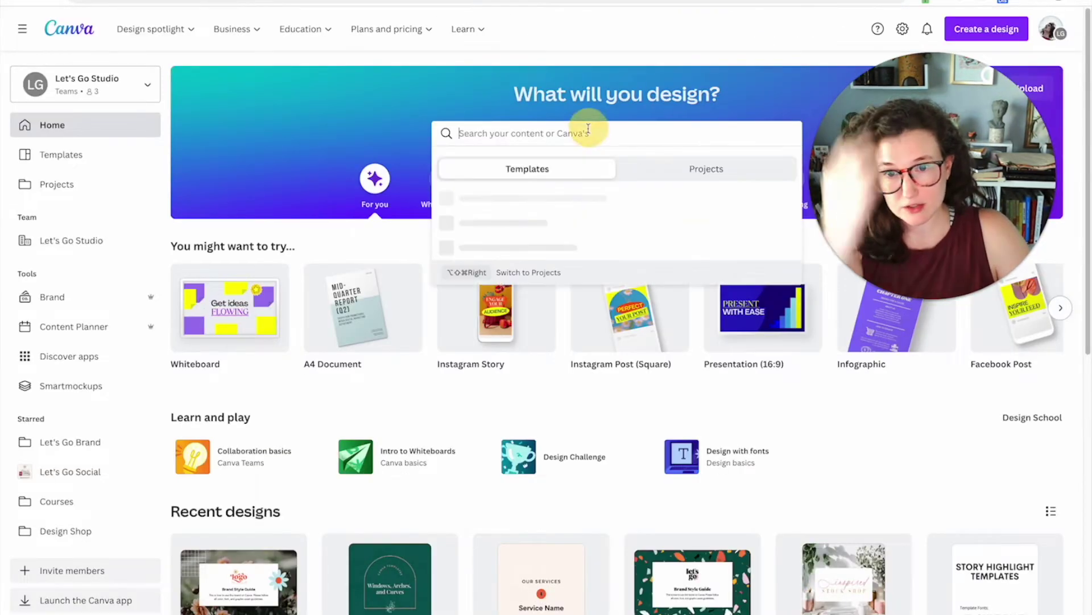
pyautogui.write('newsle')
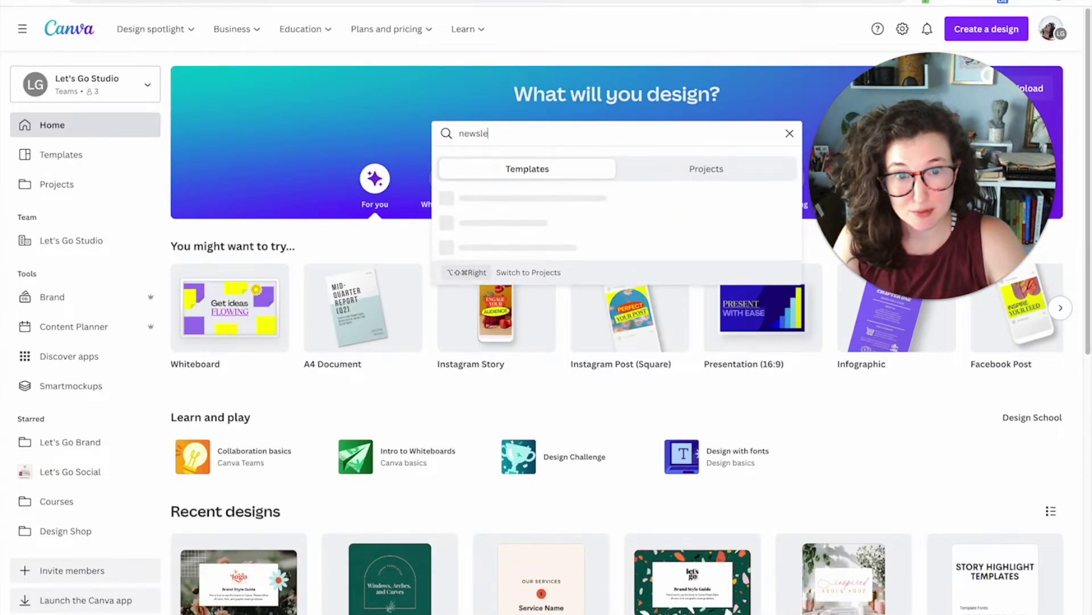
pyautogui.write('tter')
pyautogui.click(743, 171)
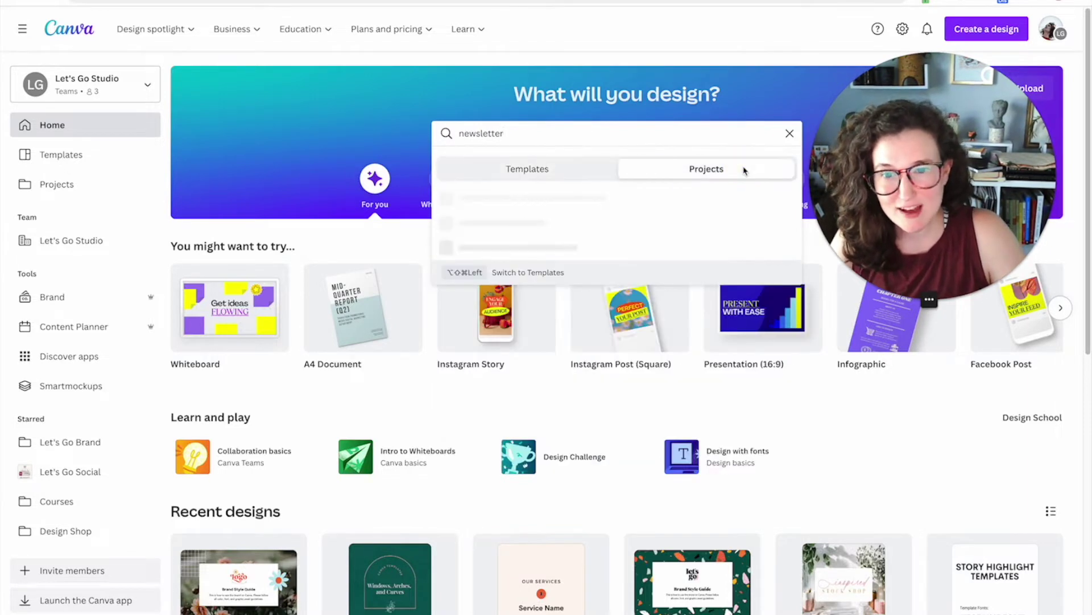
pyautogui.click(604, 223)
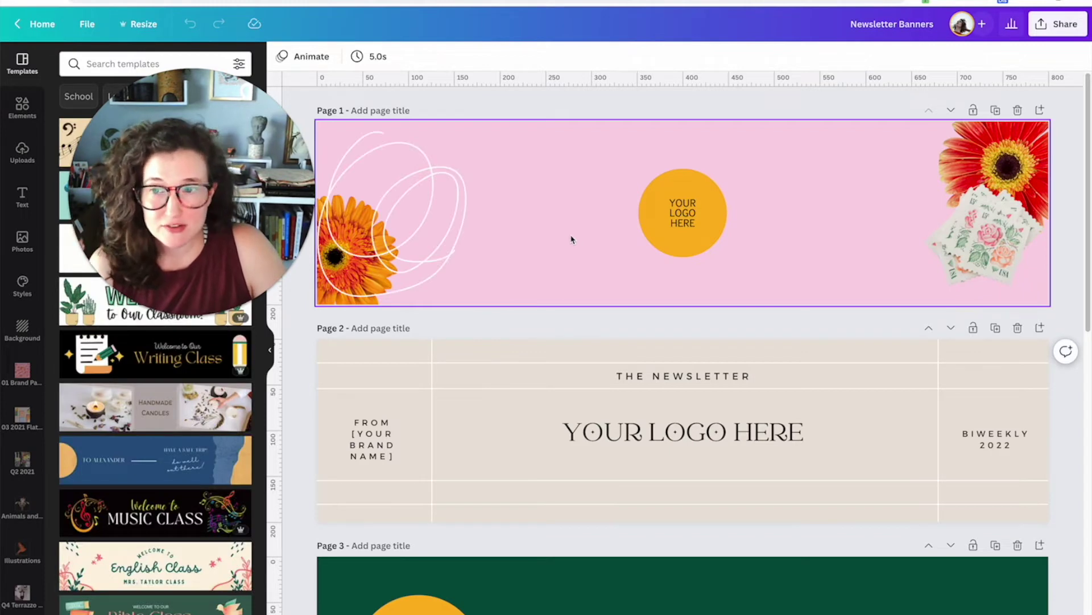
pyautogui.click(533, 241)
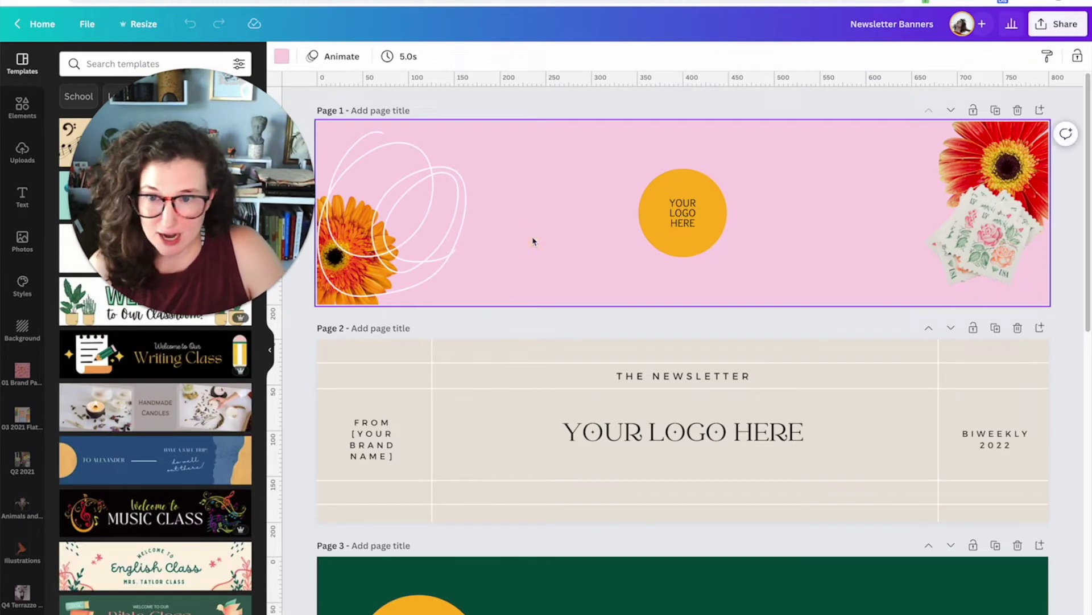
pyautogui.click(433, 171)
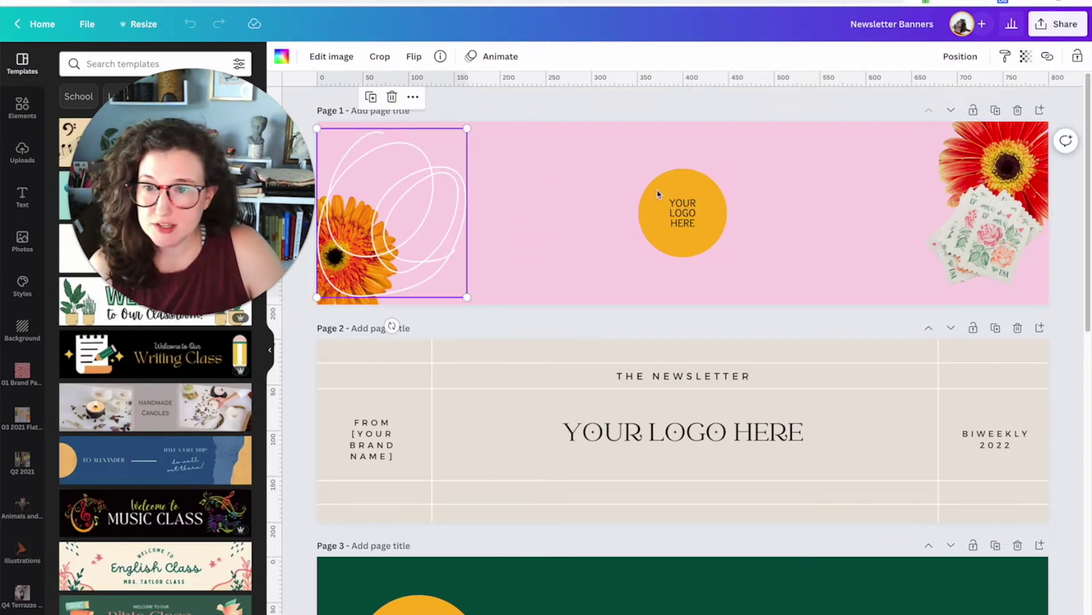
pyautogui.click(895, 158)
pyautogui.click(956, 253)
pyautogui.click(863, 249)
pyautogui.scroll(-3, 863, 248)
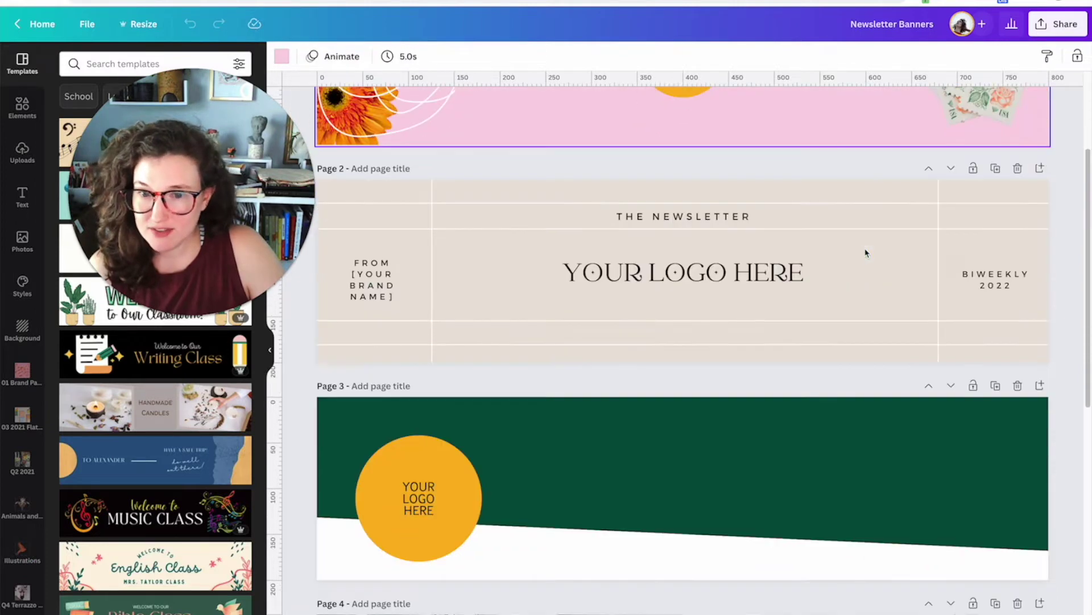
pyautogui.click(690, 283)
pyautogui.click(456, 285)
pyautogui.scroll(-2, 456, 282)
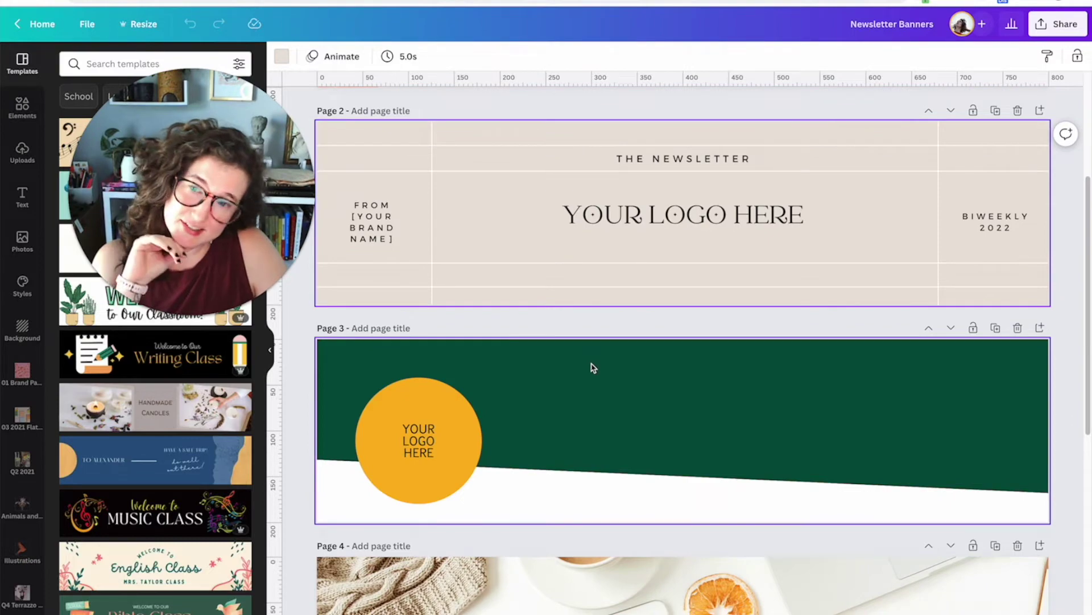
pyautogui.scroll(-5, 589, 367)
pyautogui.click(586, 255)
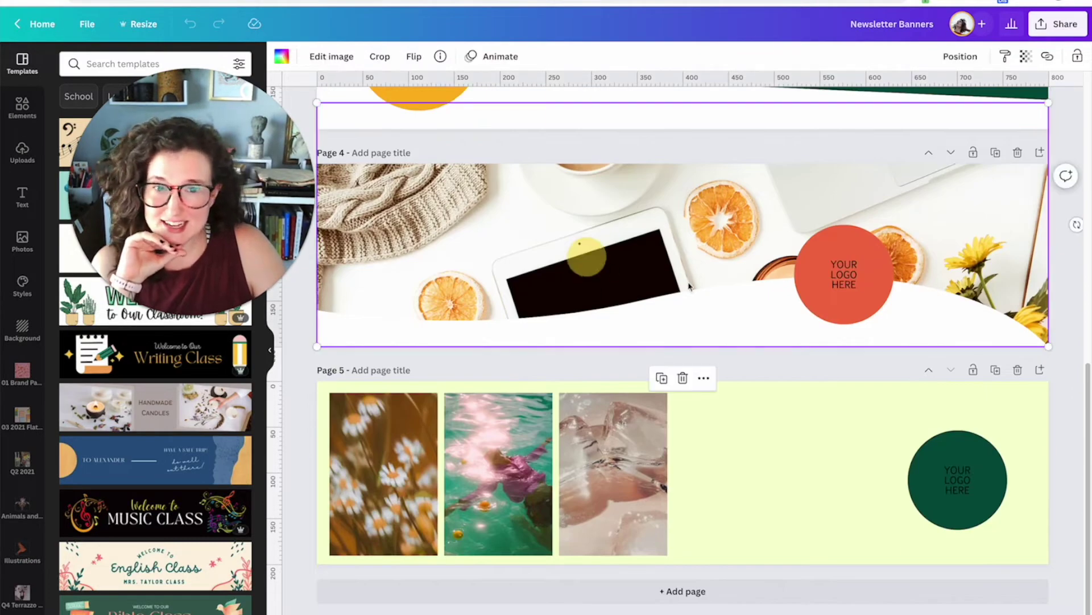
pyautogui.click(766, 320)
pyautogui.moveTo(741, 312)
pyautogui.mouseDown()
pyautogui.moveTo(726, 305)
pyautogui.moveTo(737, 307)
pyautogui.moveTo(739, 367)
pyautogui.moveTo(739, 311)
pyautogui.mouseUp()
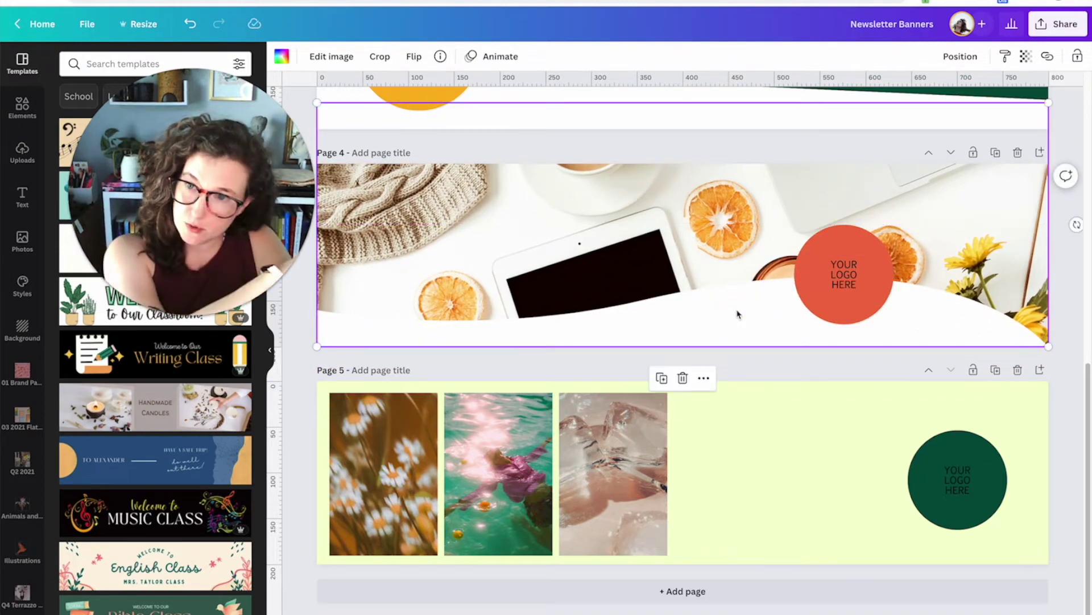
pyautogui.click(769, 457)
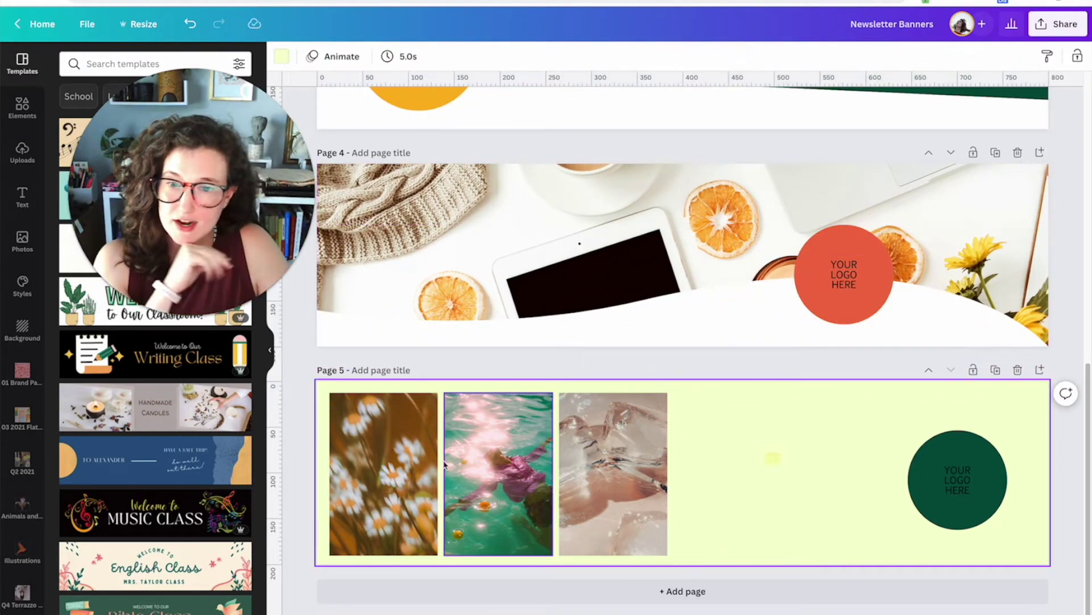
pyautogui.click(745, 463)
pyautogui.click(723, 447)
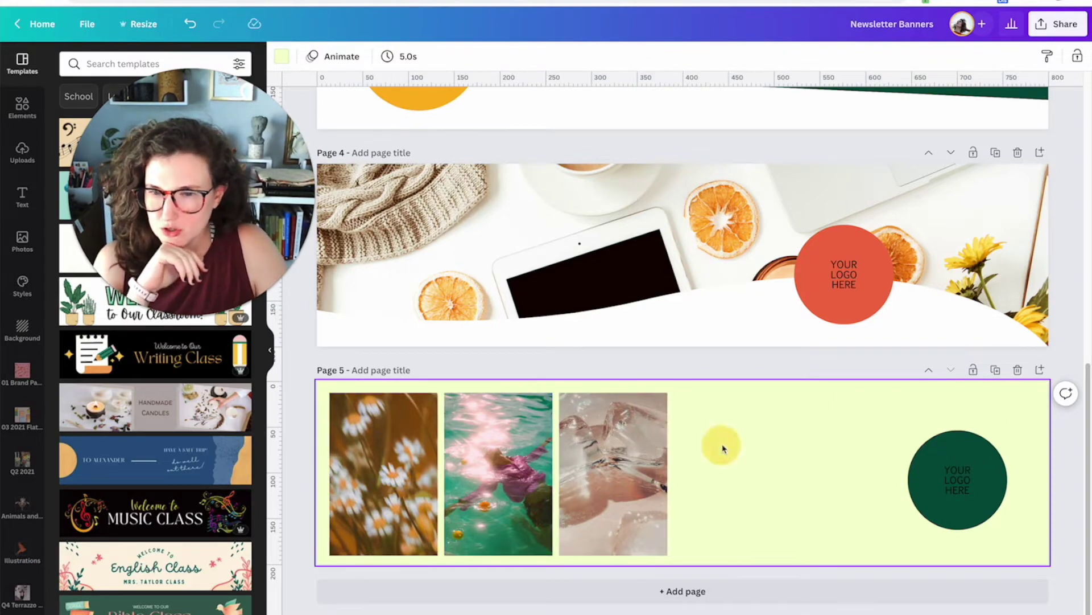
pyautogui.scroll(10, 732, 437)
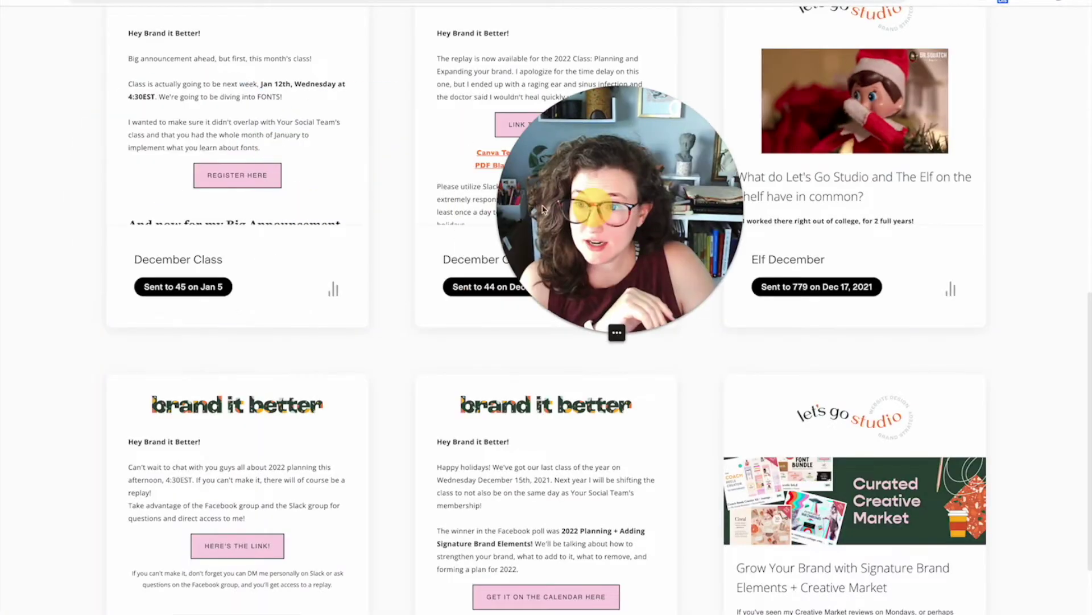
# Step: Return to page 1 of My emails and open Lifestyle #1 in the Design Email editor
pyautogui.scroll(-6, 361, 349)
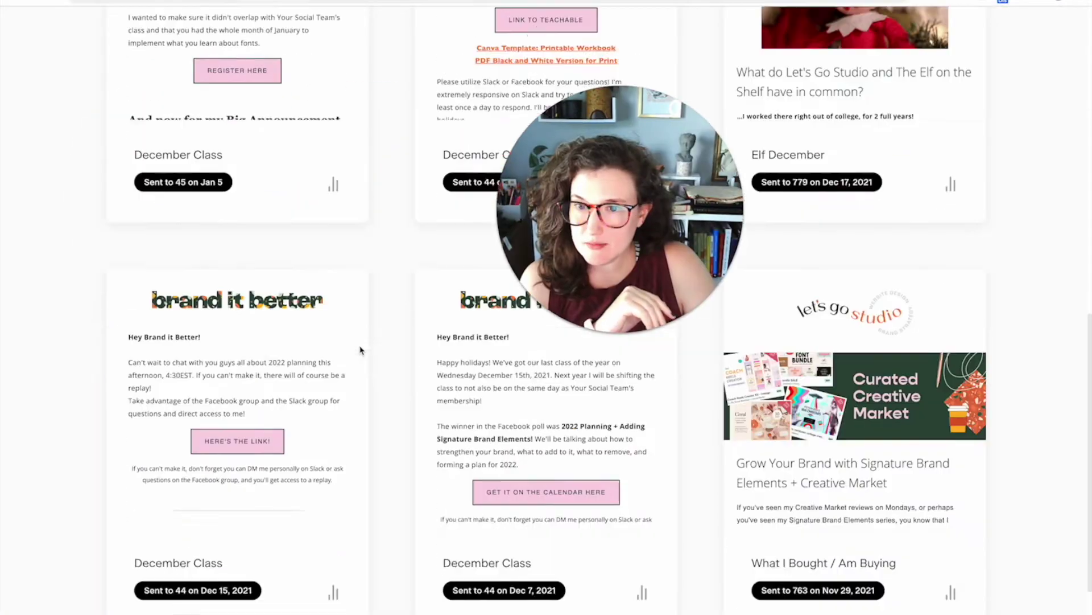
pyautogui.click(461, 589)
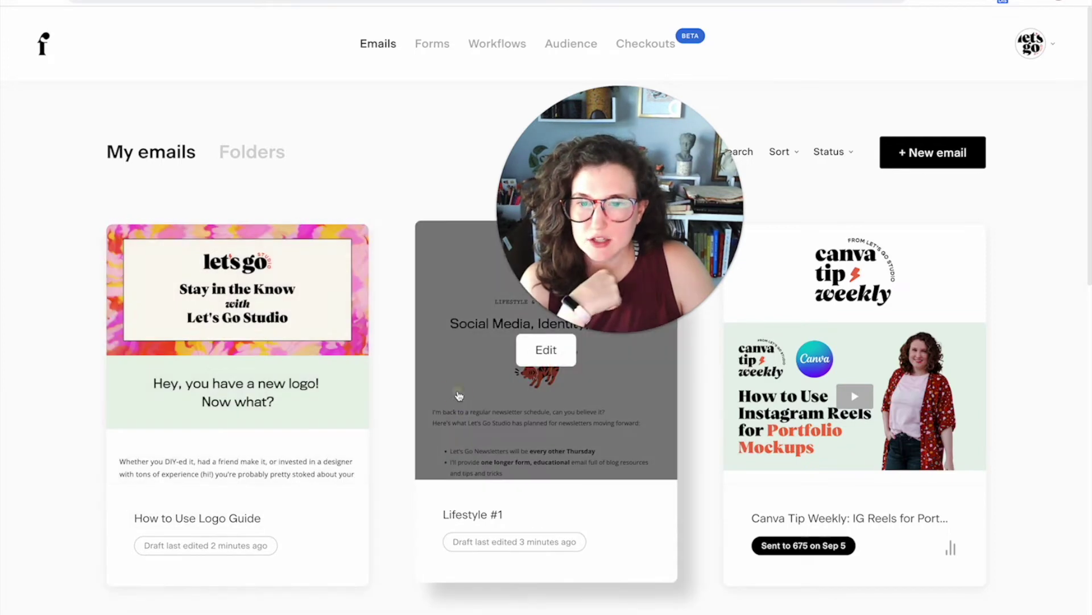
pyautogui.click(458, 391)
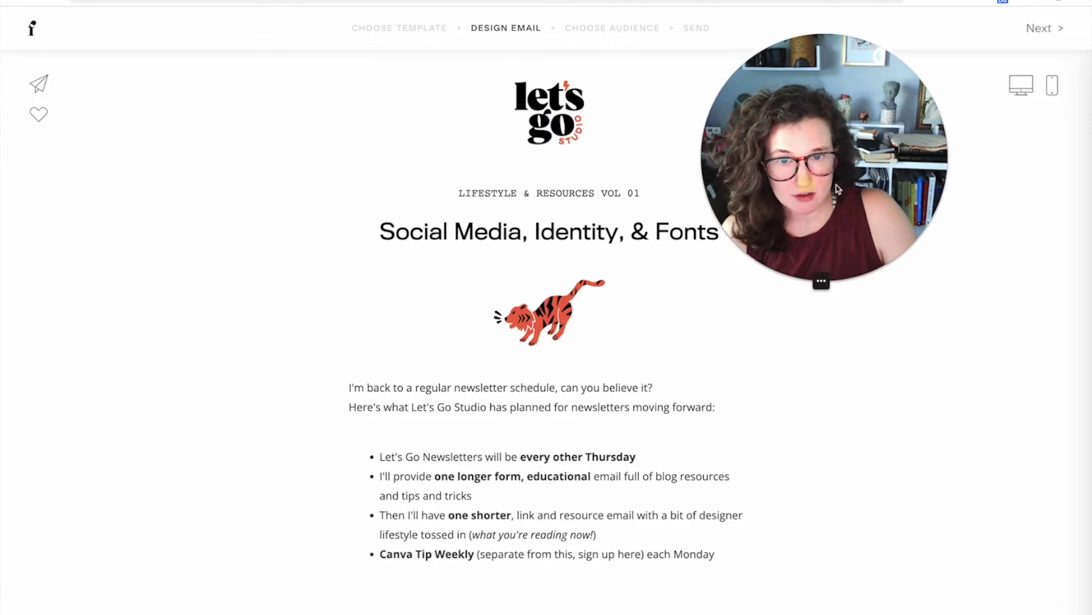
pyautogui.moveTo(804, 187); pyautogui.dragTo(864, 190)
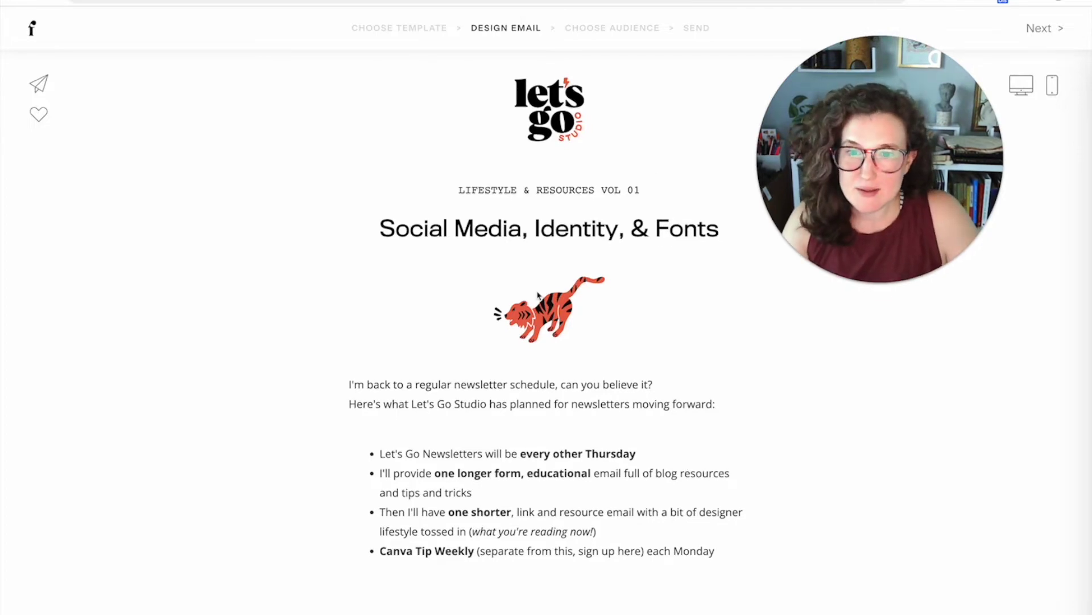
pyautogui.scroll(-3, 560, 259)
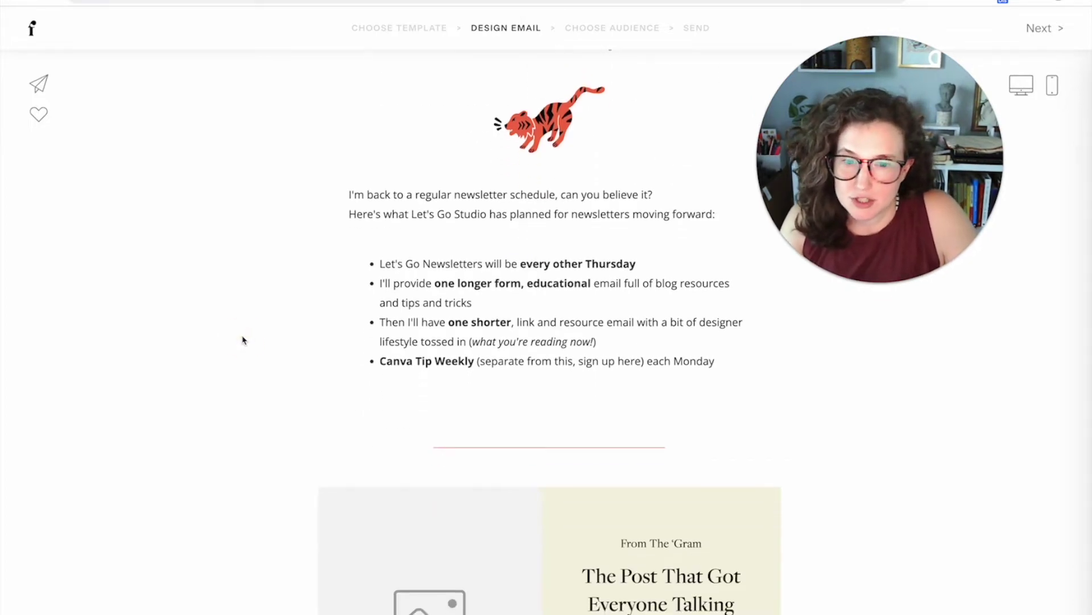
pyautogui.scroll(-5, 243, 342)
# Step: Select the From The 'Gram image cell and delete that block from the email
pyautogui.click(478, 420)
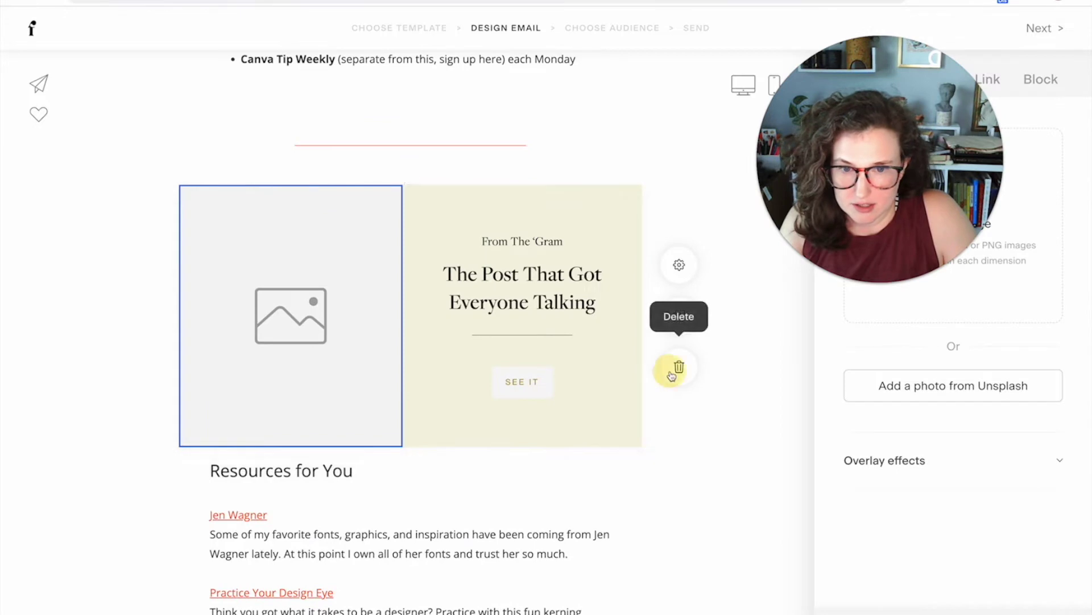
pyautogui.click(686, 365)
pyautogui.scroll(1, 666, 369)
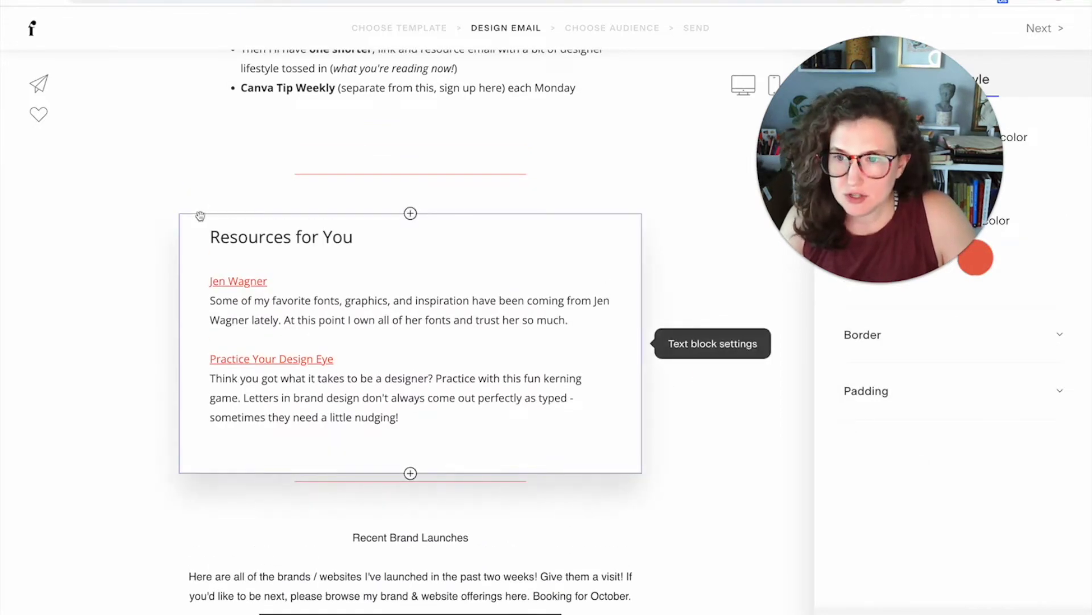
pyautogui.moveTo(289, 215); pyautogui.dragTo(305, 181)
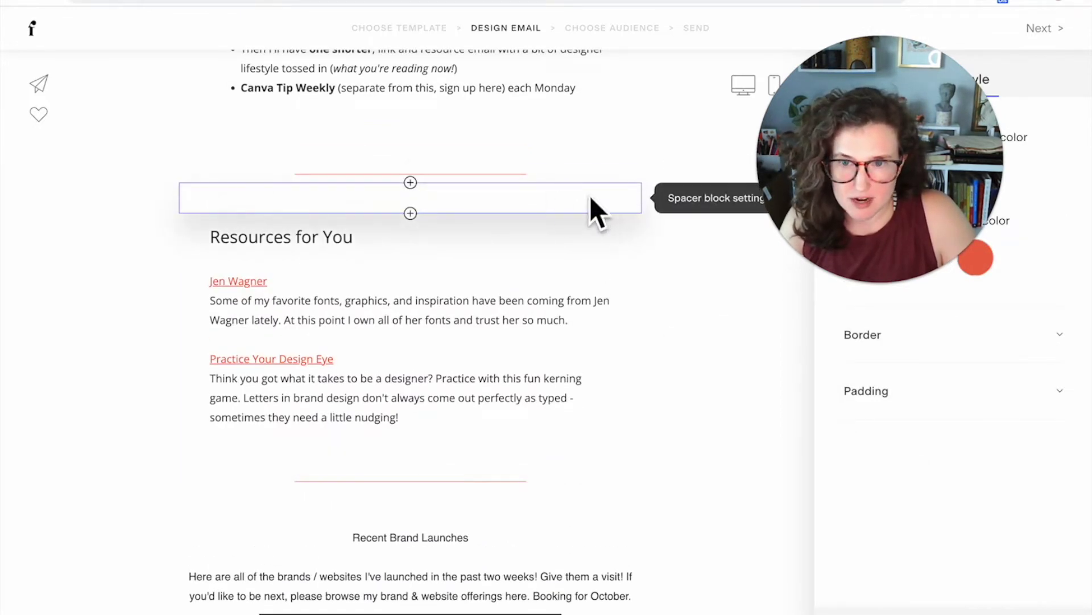
pyautogui.scroll(5, 460, 204)
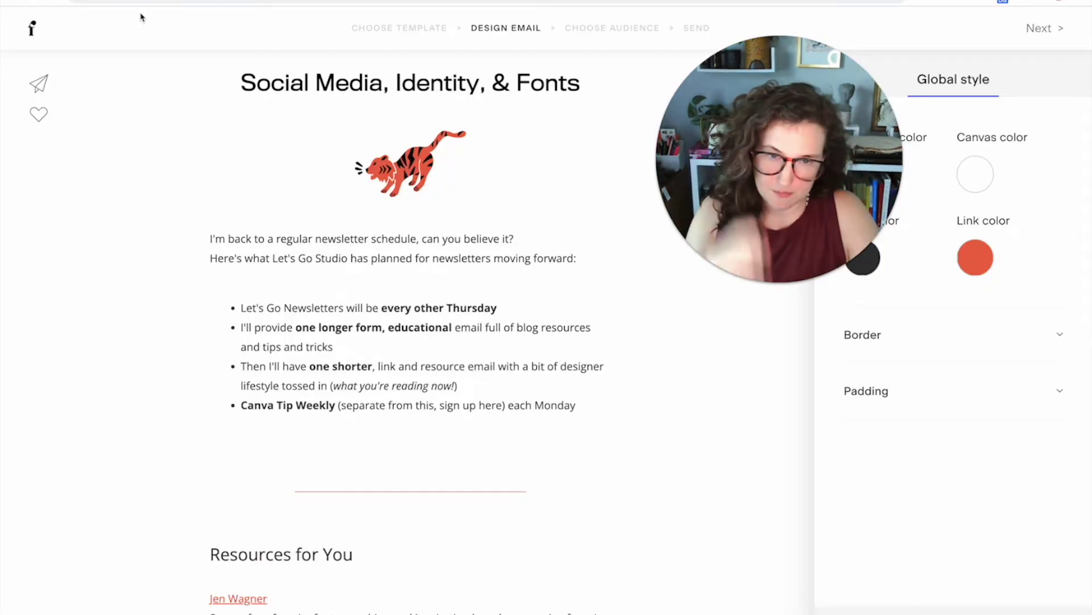
pyautogui.scroll(3, 187, 99)
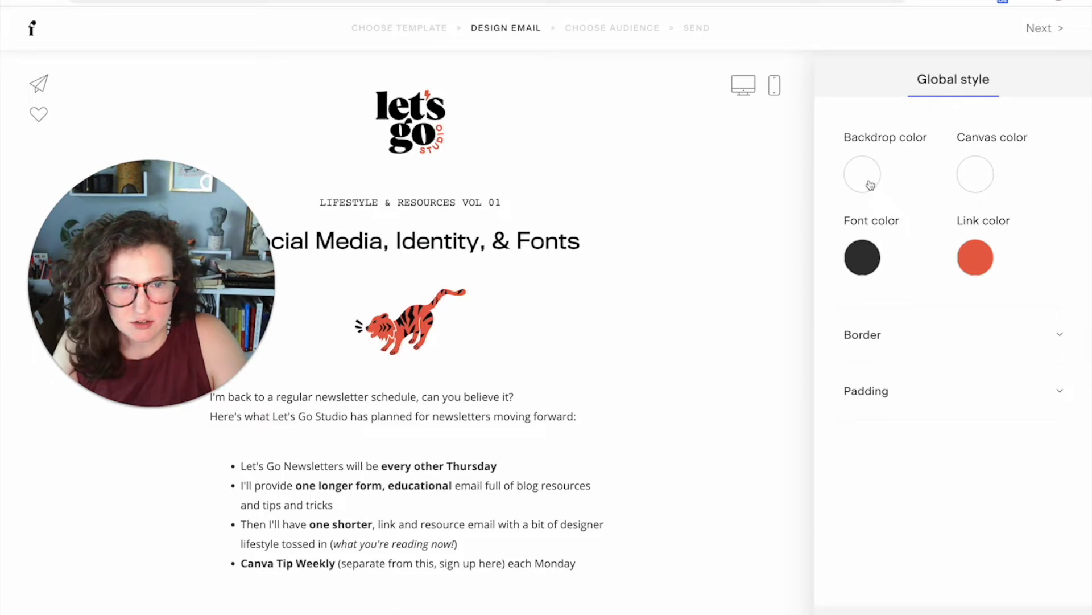
pyautogui.click(869, 181)
pyautogui.click(939, 430)
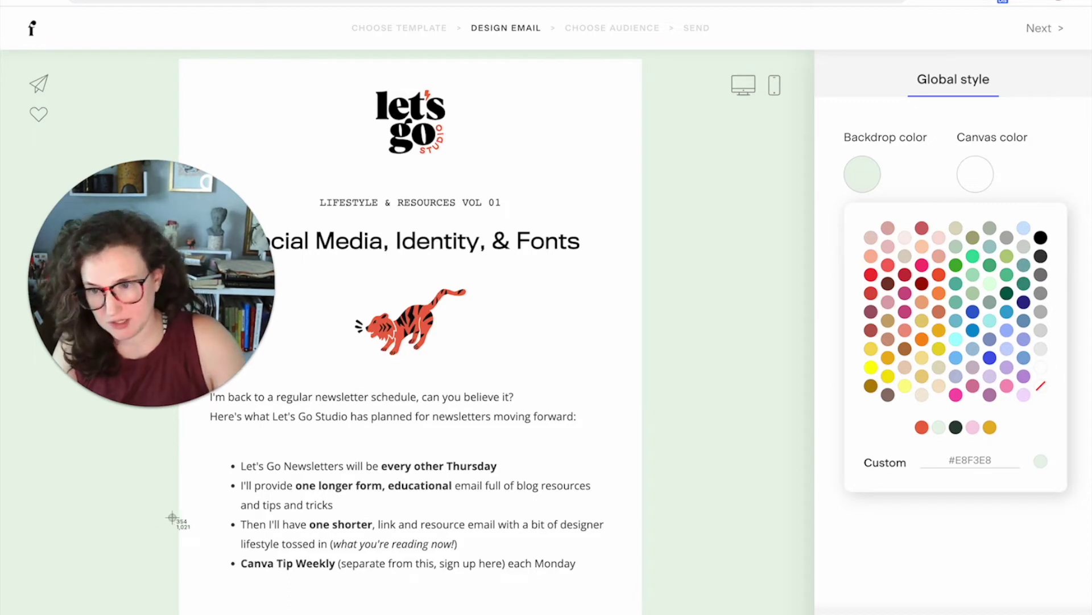
pyautogui.moveTo(176, 511); pyautogui.dragTo(639, 592)
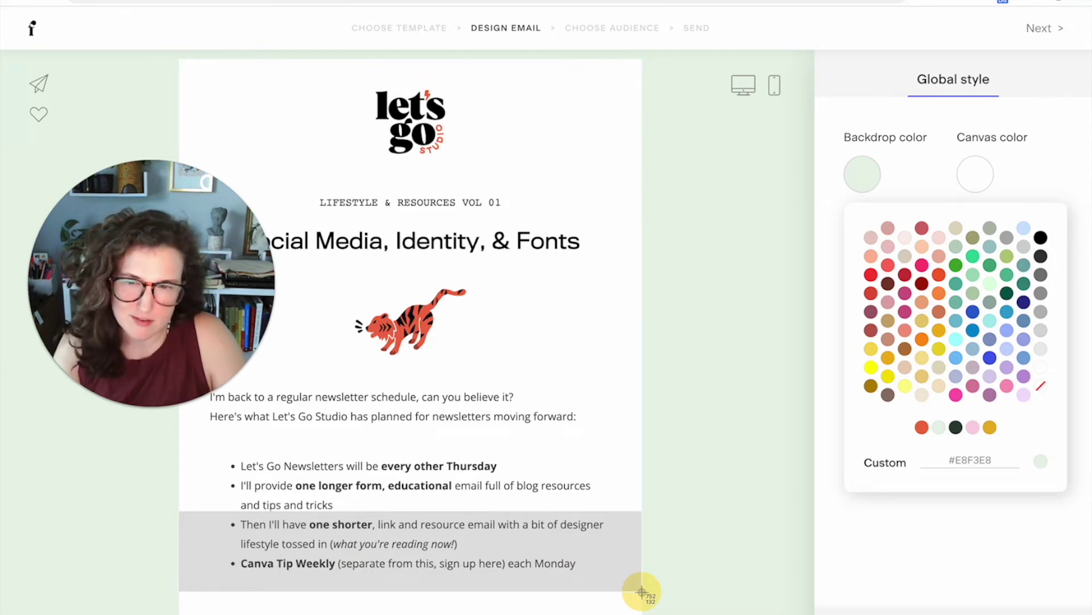
pyautogui.moveTo(641, 591); pyautogui.dragTo(643, 591)
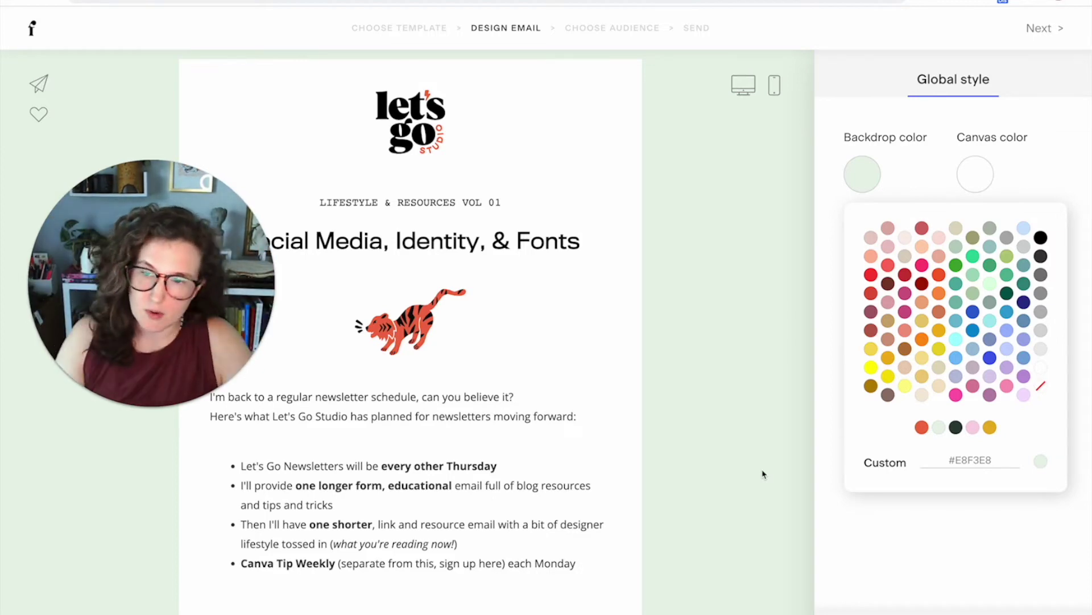
pyautogui.moveTo(135, 336)
pyautogui.moveTo(134, 335); pyautogui.dragTo(390, 290)
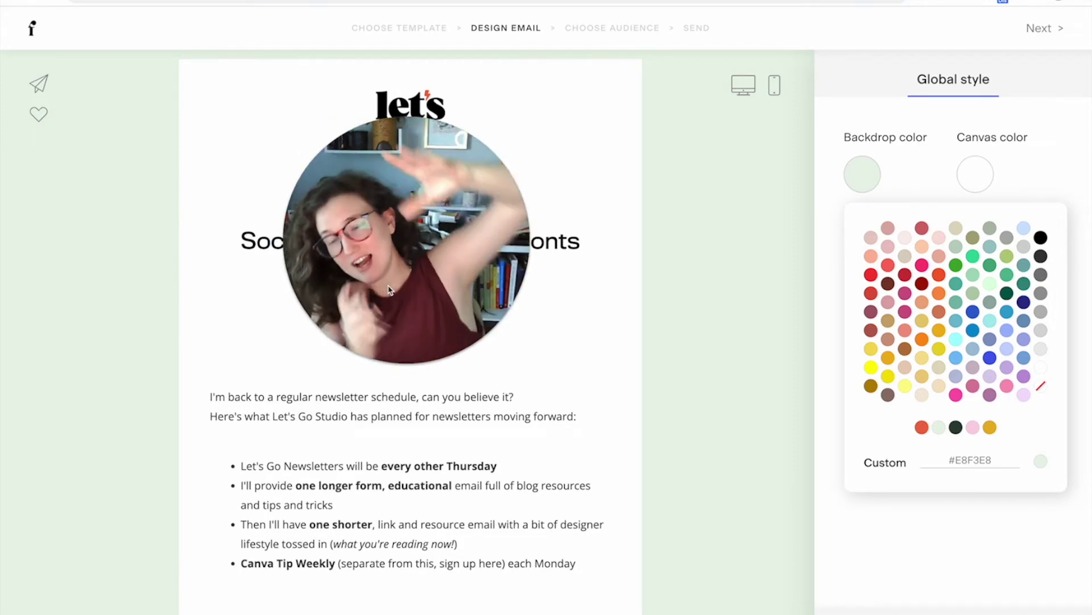
pyautogui.moveTo(390, 290); pyautogui.dragTo(403, 229)
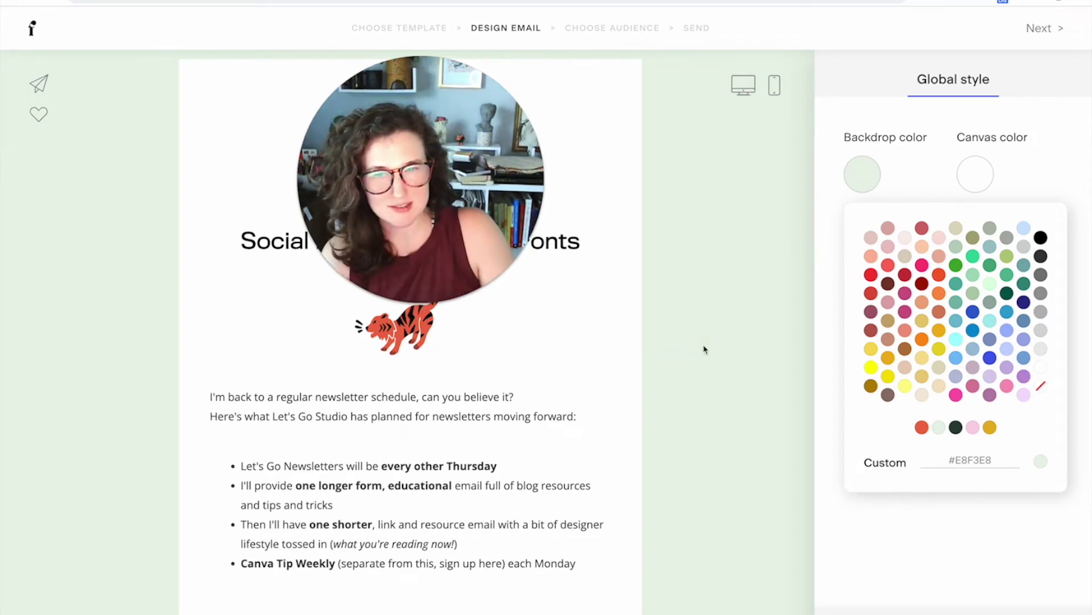
pyautogui.moveTo(460, 240); pyautogui.dragTo(676, 252)
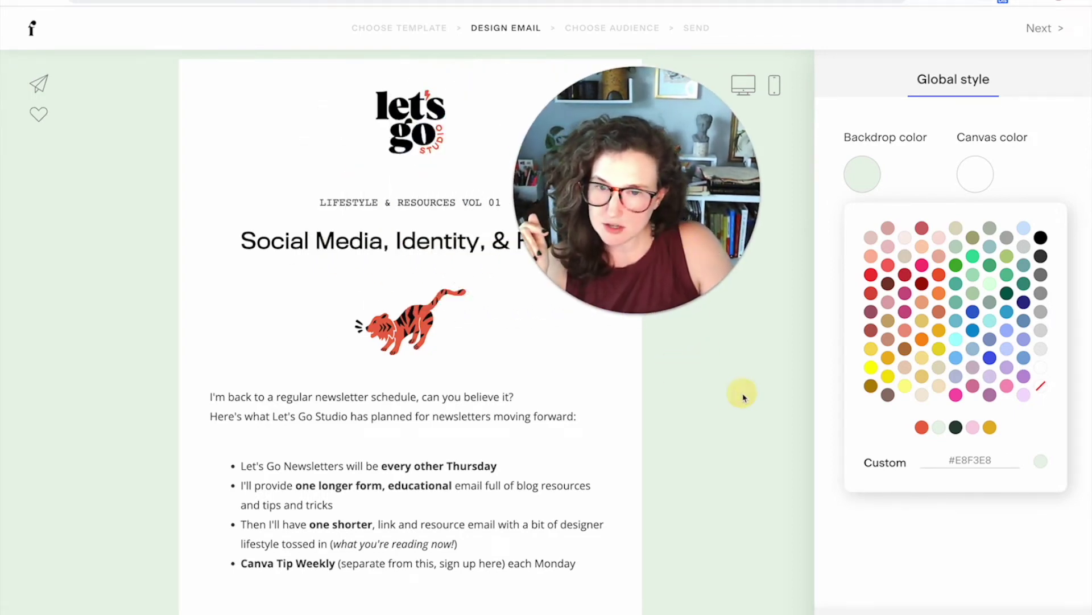
pyautogui.click(128, 265)
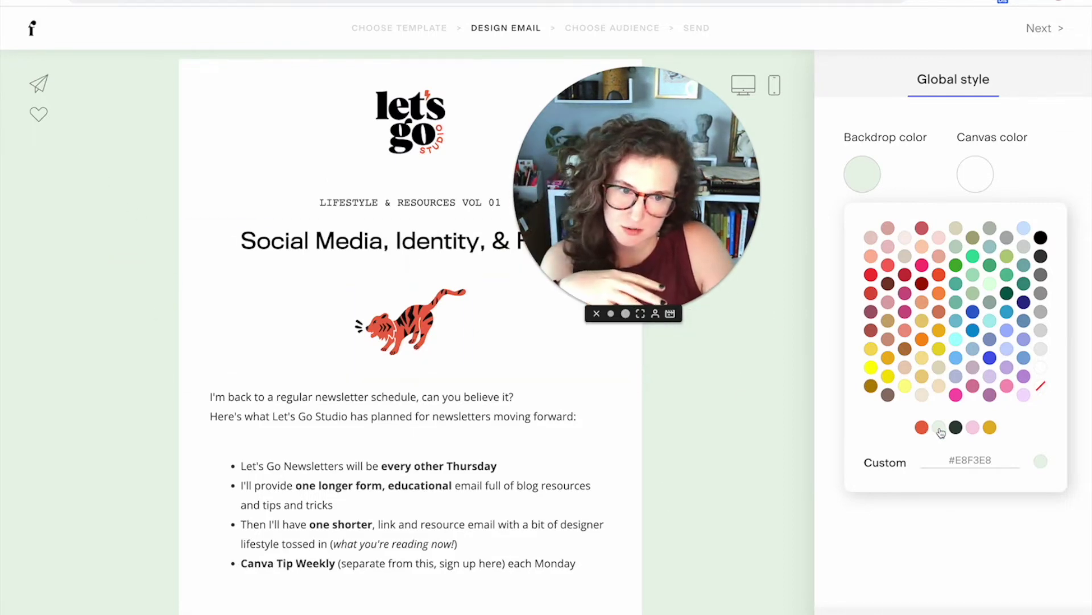
pyautogui.click(1040, 369)
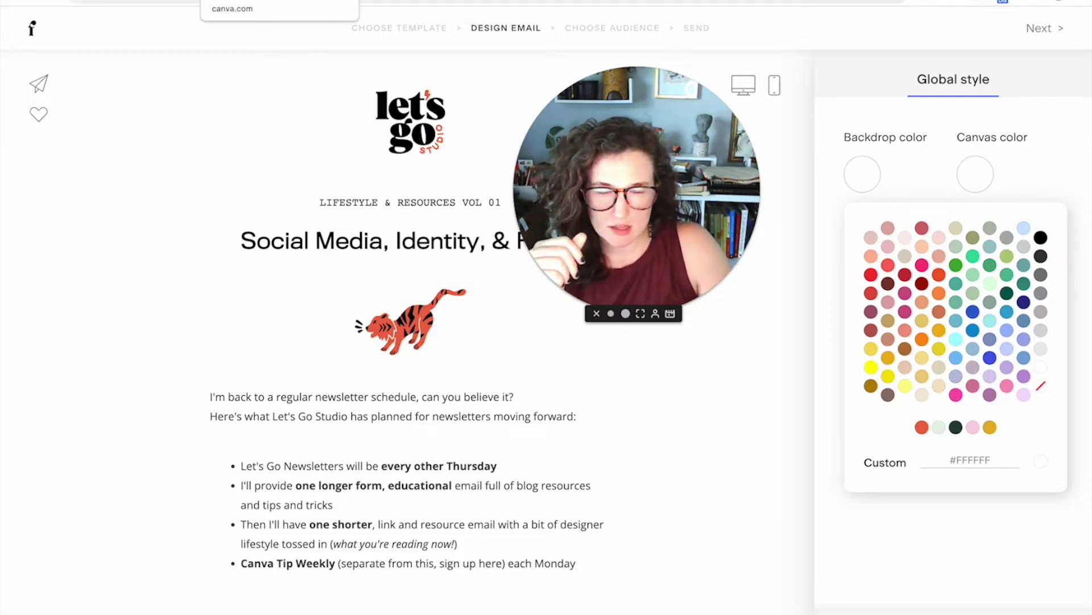
# Step: From the Canva home page, create a custom-size design of 800 × 200 px
pyautogui.click(279, 2)
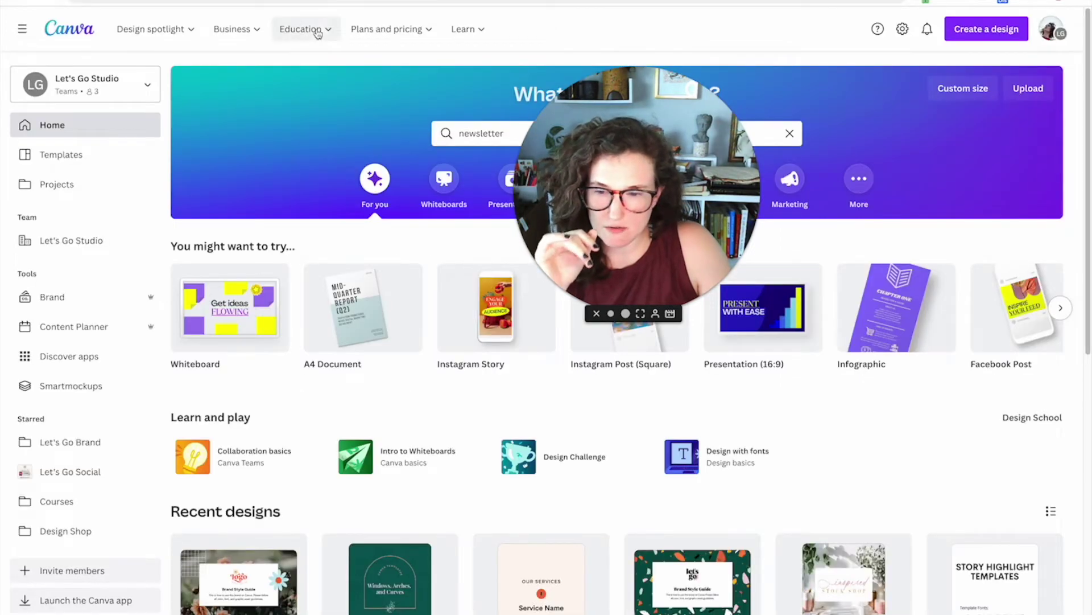
pyautogui.click(954, 29)
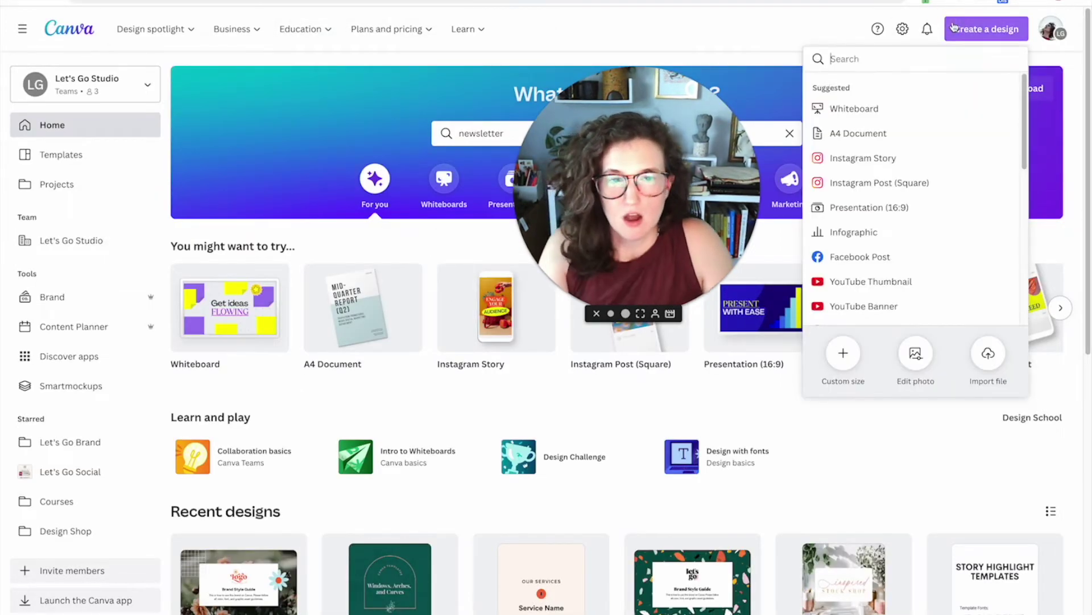
pyautogui.click(856, 362)
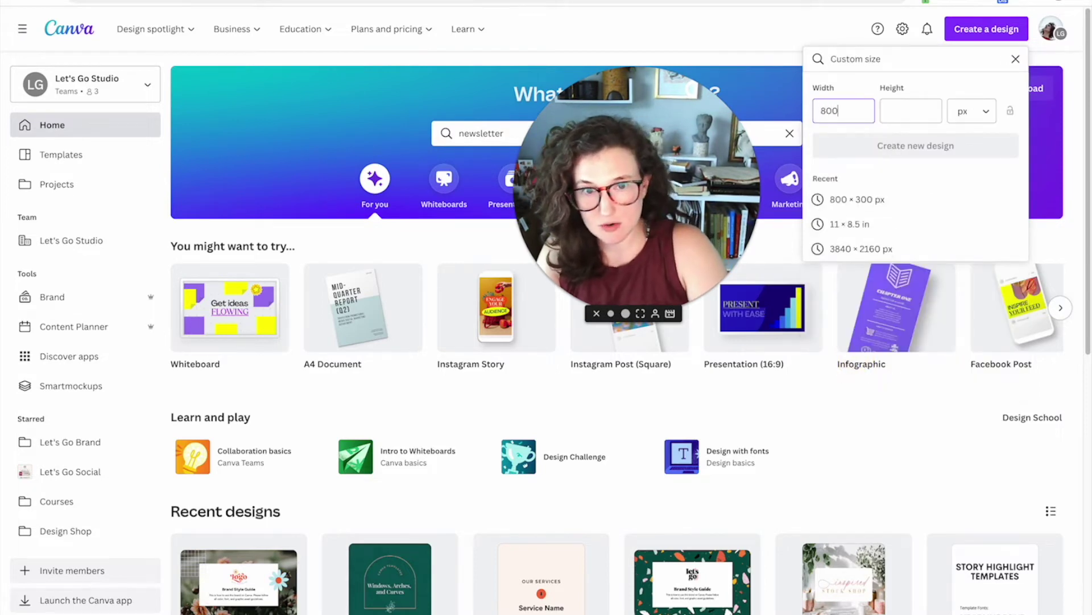
pyautogui.write('800')
pyautogui.click(911, 110)
pyautogui.write('200')
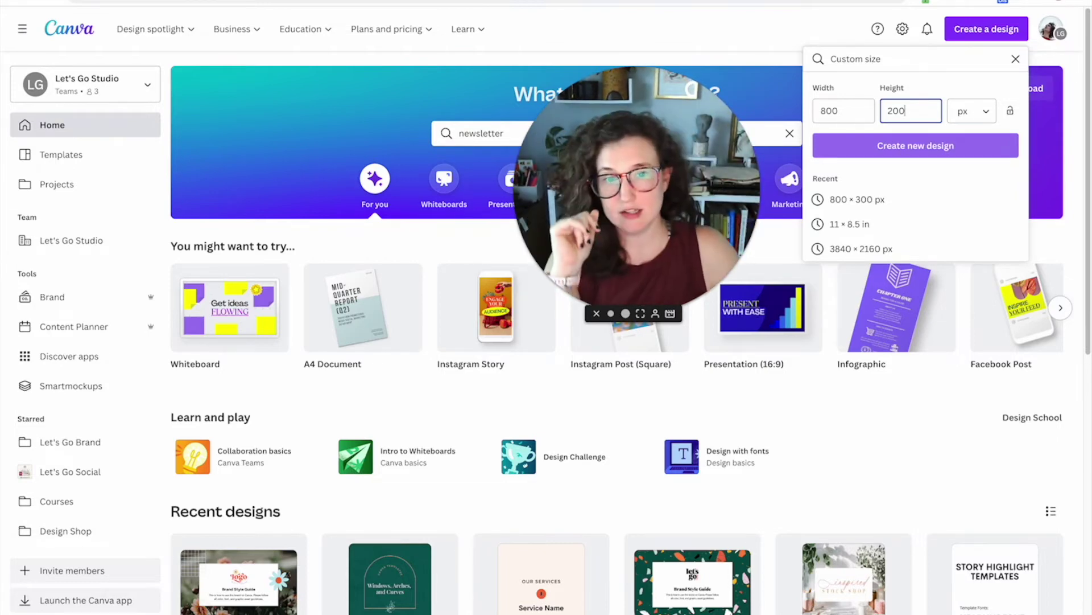
pyautogui.click(867, 146)
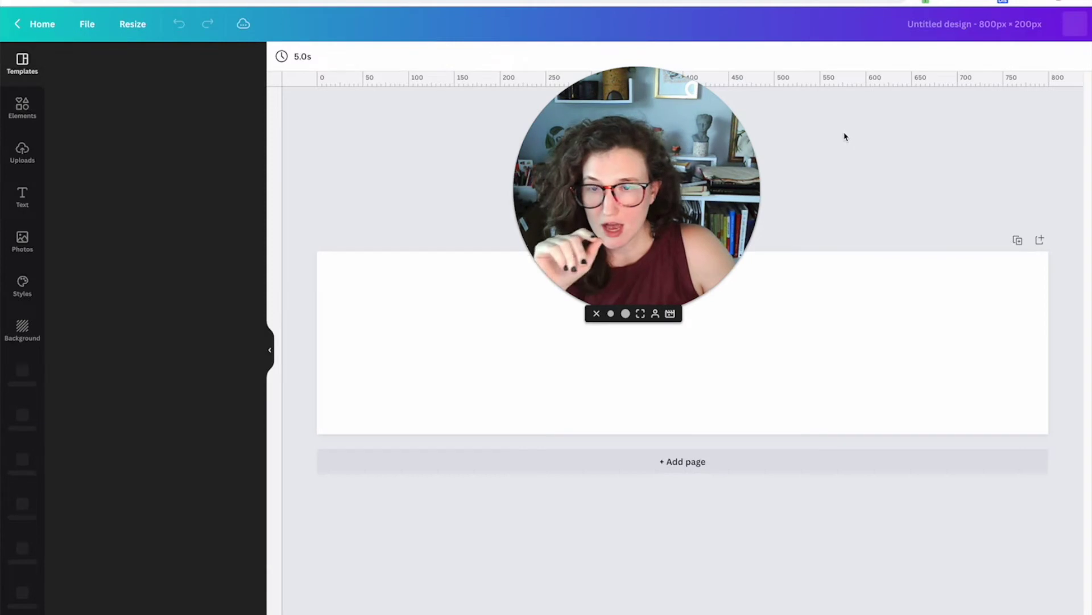
# Step: Open Let's Go Brand › 05 Cut Outs and add the gold iPhone cut-out to the banner
pyautogui.moveTo(691, 174); pyautogui.dragTo(699, 100)
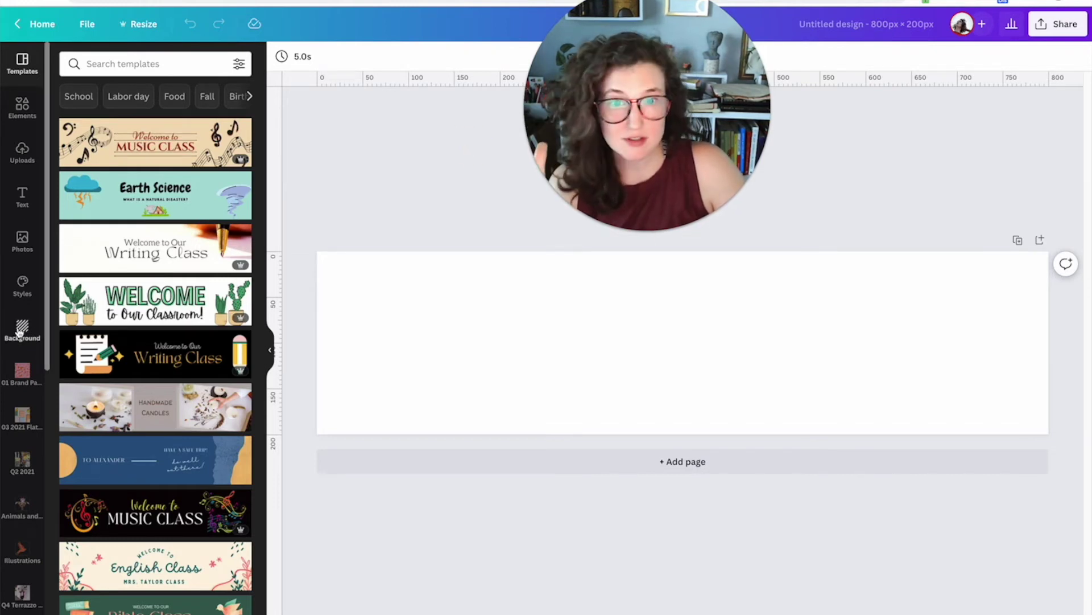
pyautogui.scroll(-1, 19, 333)
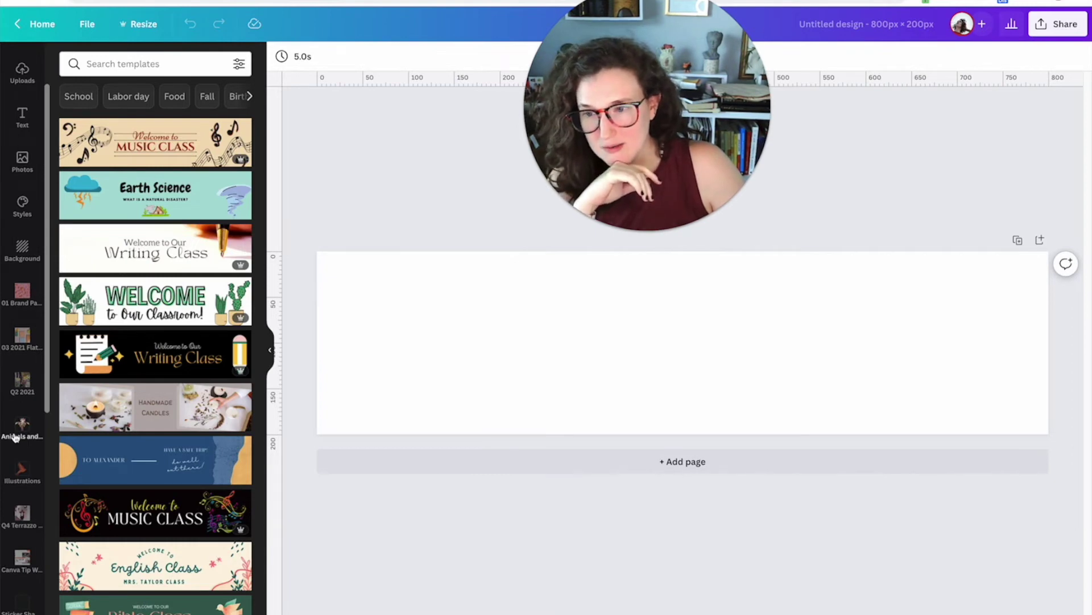
pyautogui.scroll(-3, 15, 437)
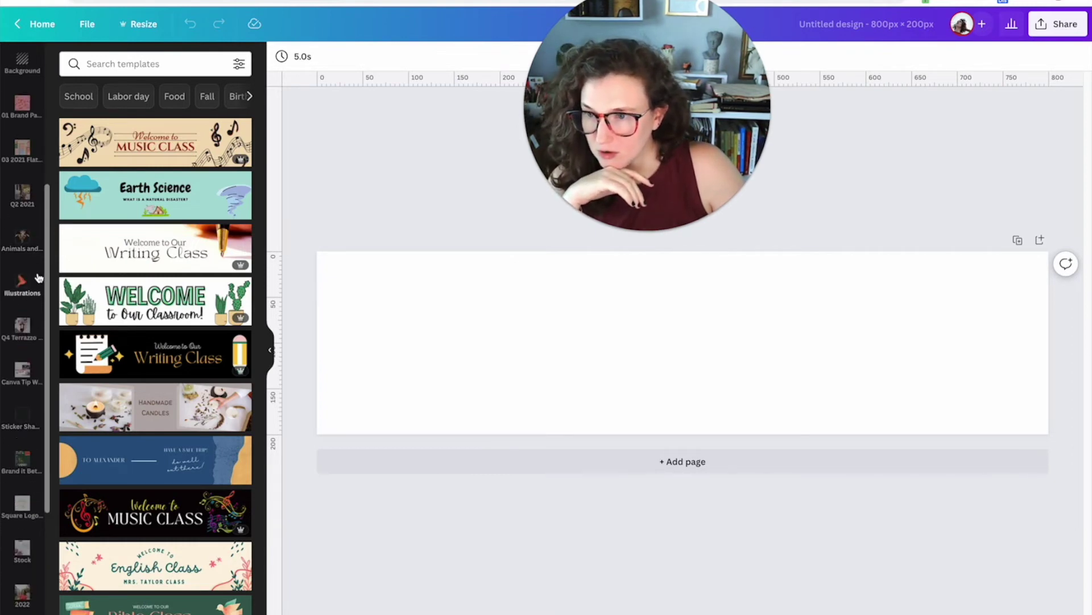
pyautogui.scroll(-4, 12, 190)
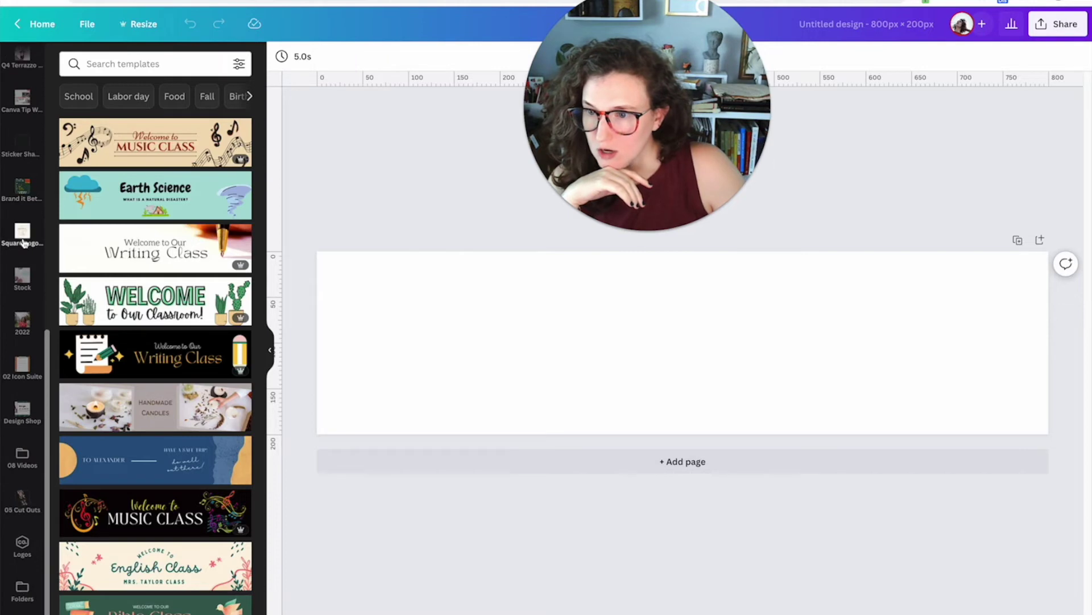
pyautogui.click(22, 590)
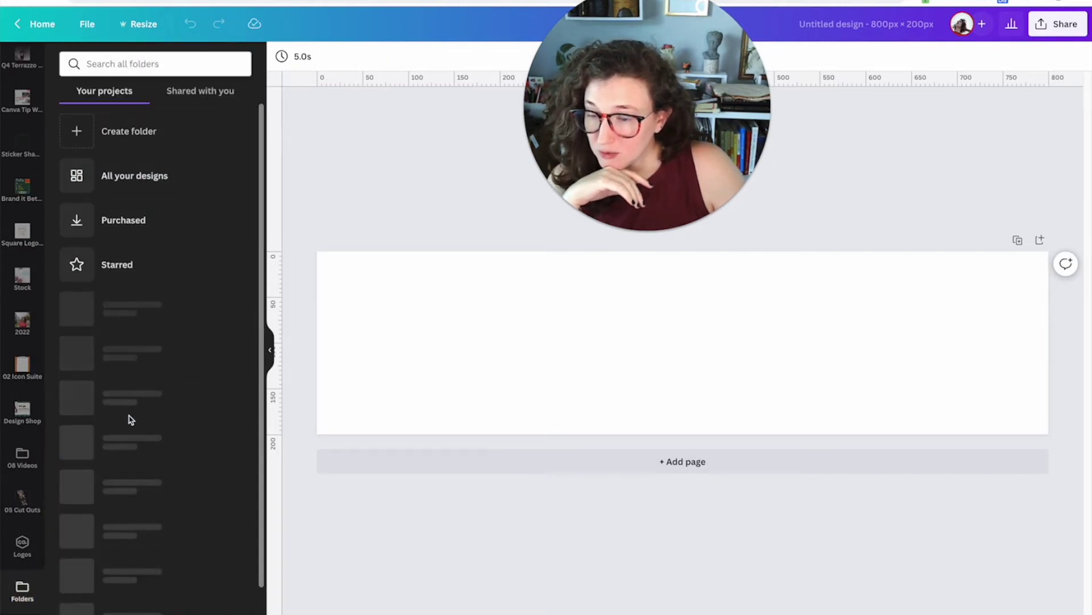
pyautogui.scroll(-3, 146, 329)
pyautogui.scroll(-8, 146, 328)
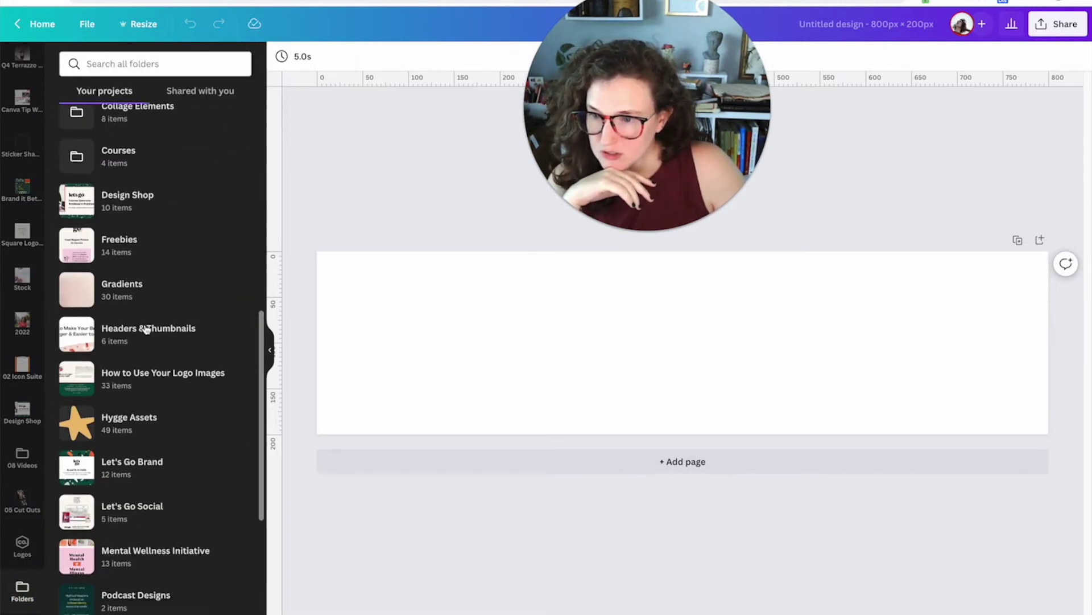
pyautogui.click(153, 449)
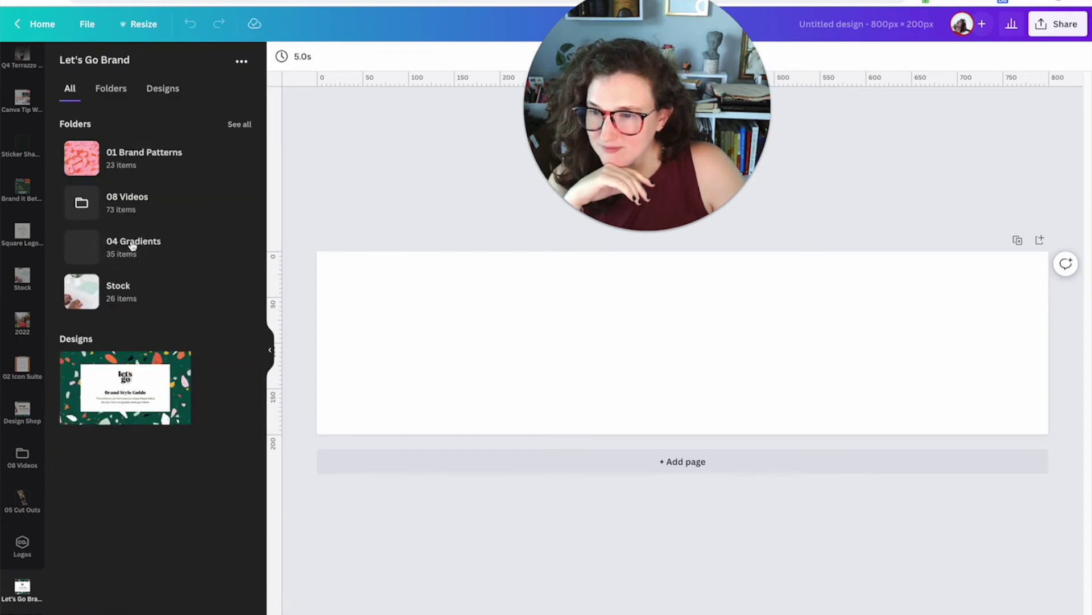
pyautogui.click(119, 90)
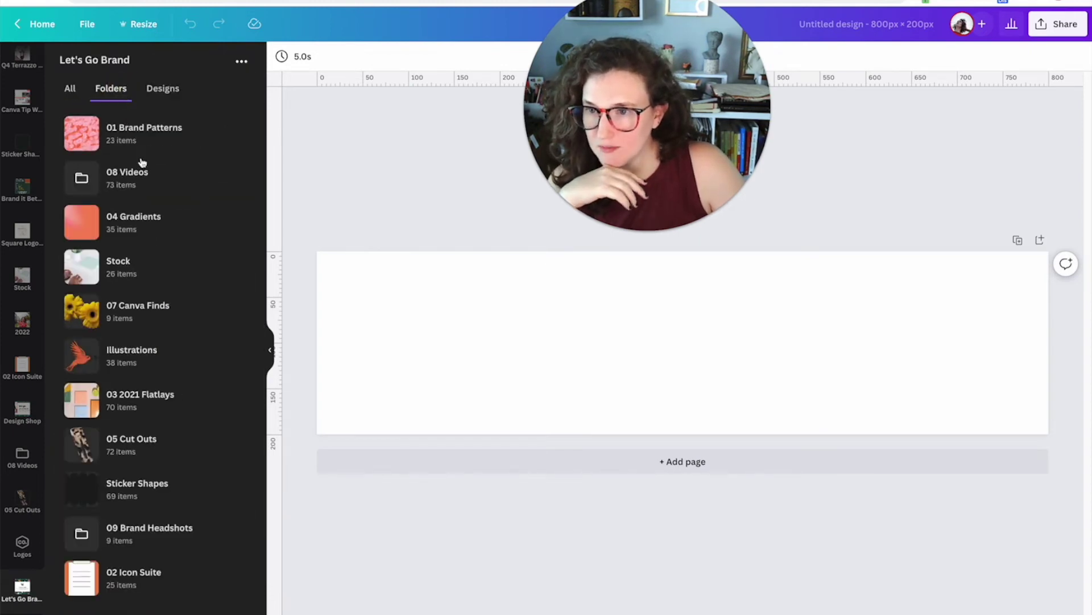
pyautogui.click(123, 447)
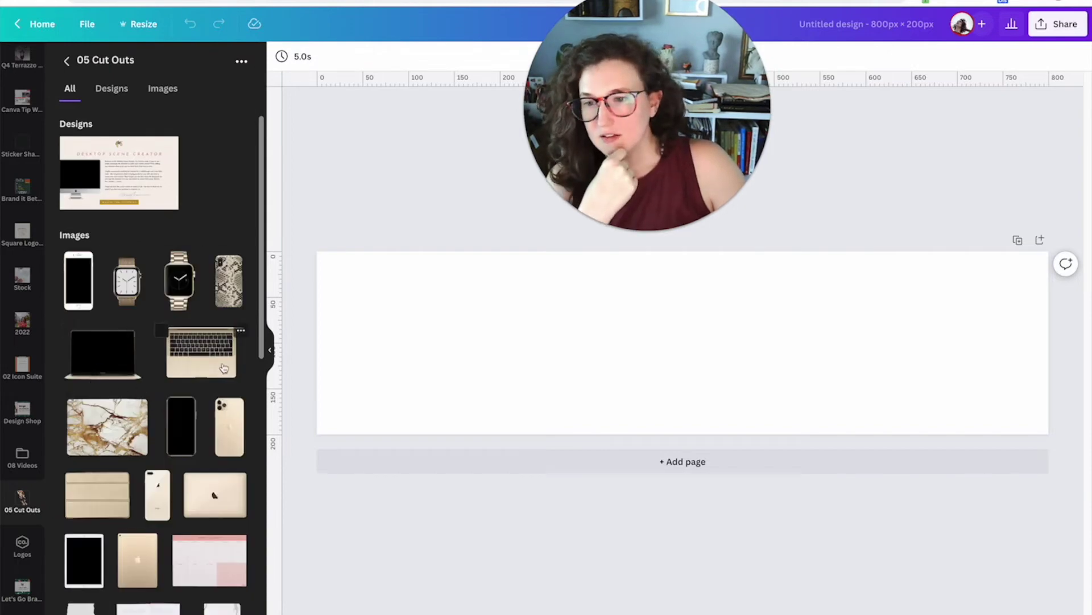
pyautogui.click(229, 427)
# Step: Move, enlarge and slightly tilt the gold iPhone on the banner's left side
pyautogui.moveTo(683, 342); pyautogui.dragTo(441, 330)
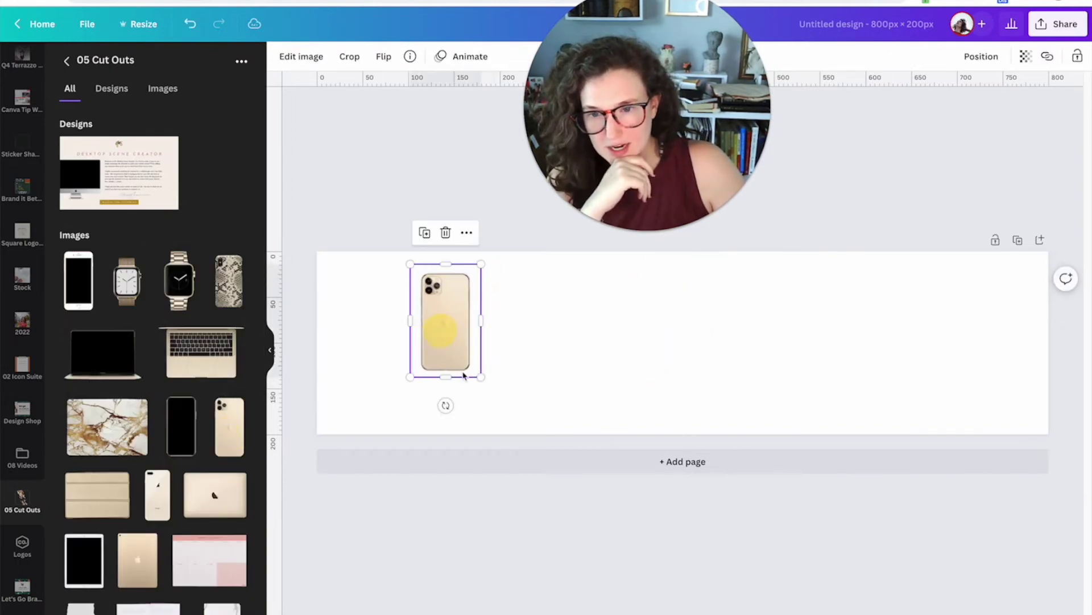
pyautogui.moveTo(481, 377); pyautogui.dragTo(568, 455)
pyautogui.moveTo(478, 504); pyautogui.dragTo(495, 502)
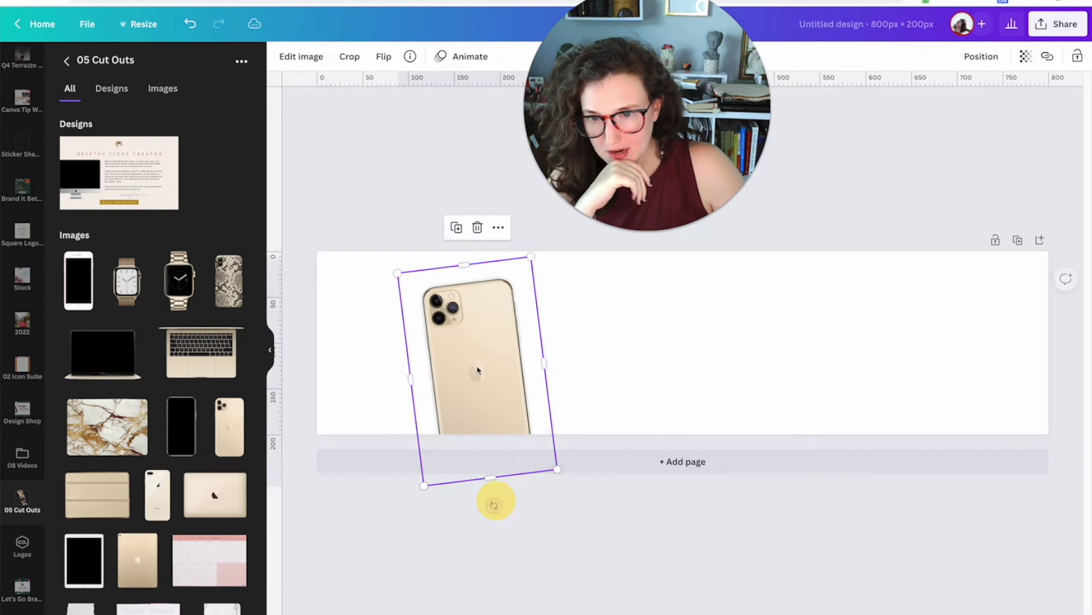
pyautogui.moveTo(478, 370); pyautogui.dragTo(475, 378)
# Step: Add a gold iPhone 8, enlarge it, rotate it onto its side and place it top-right
pyautogui.click(152, 503)
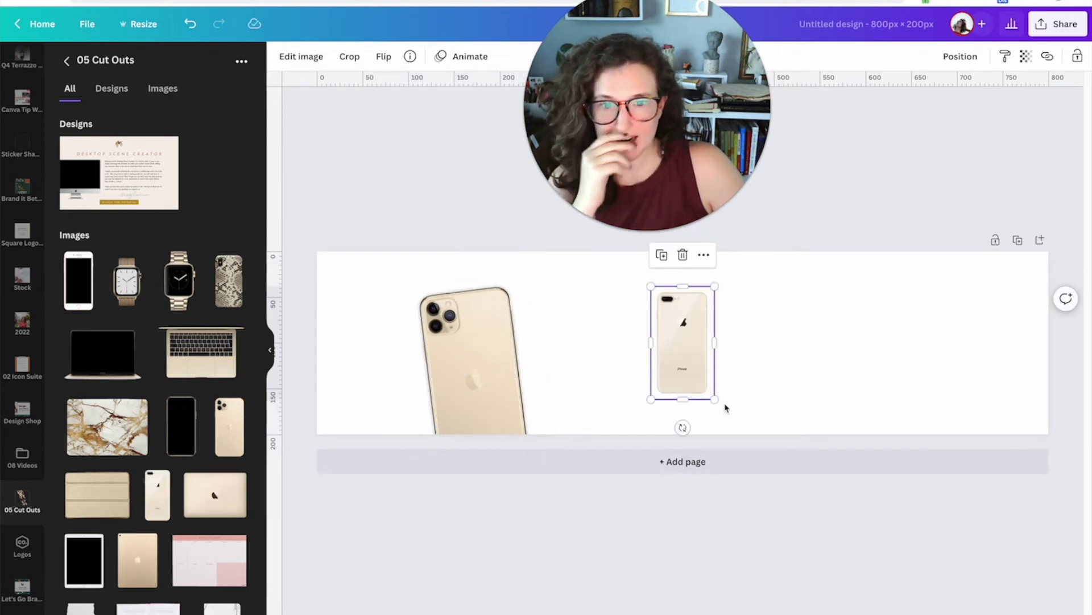
pyautogui.moveTo(715, 399); pyautogui.dragTo(829, 514)
pyautogui.moveTo(722, 563); pyautogui.dragTo(788, 273)
pyautogui.moveTo(800, 324); pyautogui.dragTo(1007, 214)
pyautogui.click(732, 337)
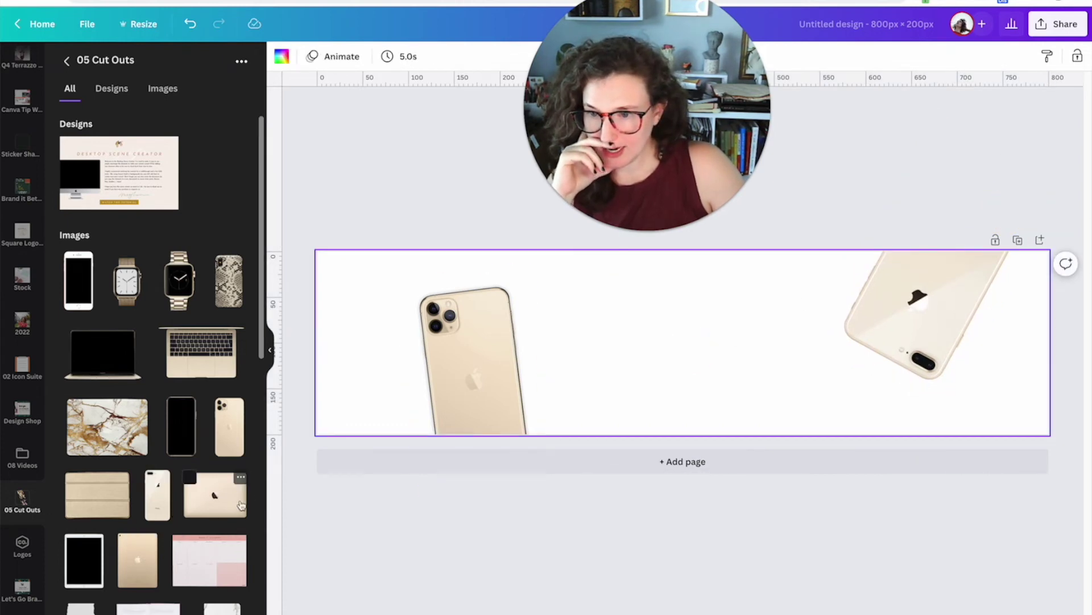
# Step: Add a gold laptop cut-out, enlarge it, centre it and tilt it about 30 degrees
pyautogui.click(215, 495)
pyautogui.moveTo(713, 343); pyautogui.dragTo(825, 403)
pyautogui.moveTo(861, 454); pyautogui.dragTo(938, 526)
pyautogui.moveTo(837, 405); pyautogui.dragTo(697, 394)
pyautogui.click(920, 507)
pyautogui.moveTo(748, 529); pyautogui.dragTo(682, 501)
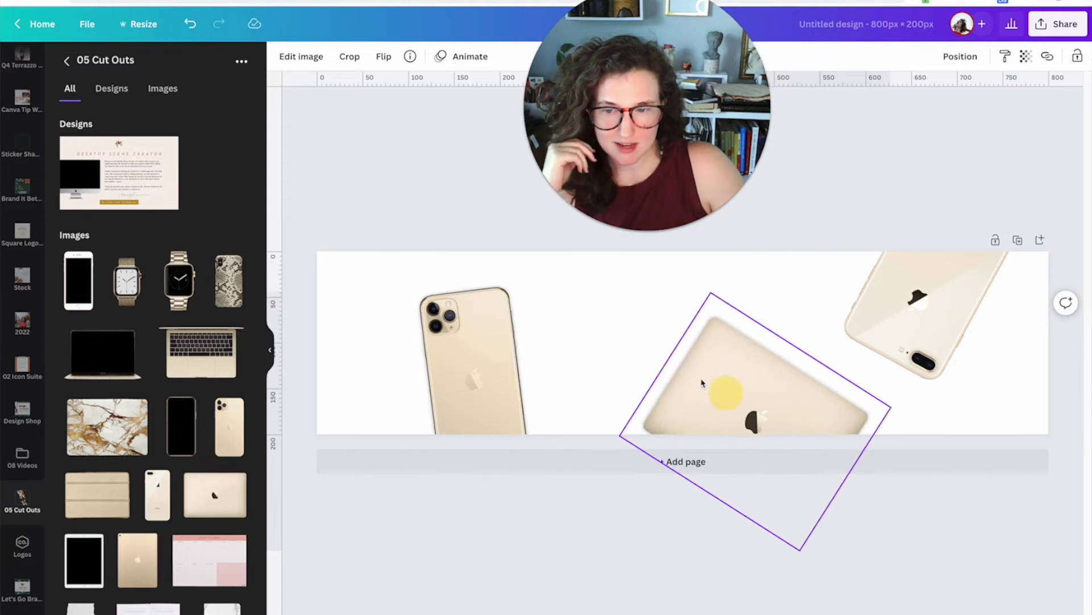
# Step: Set the page background to the pale-yellow brand colour
pyautogui.click(450, 307)
pyautogui.scroll(-10, 227, 350)
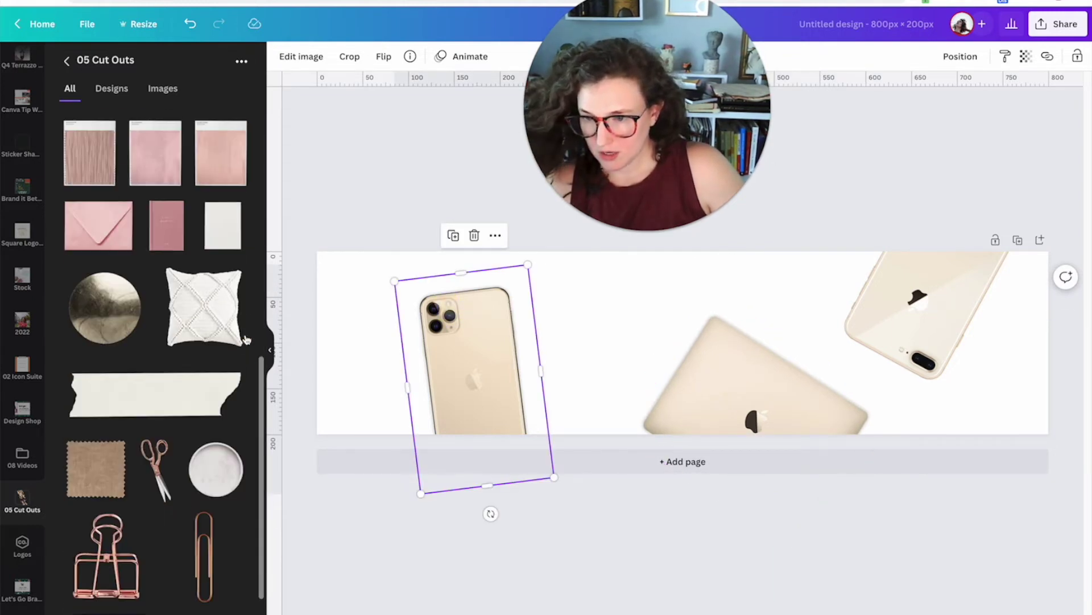
pyautogui.scroll(-3, 246, 341)
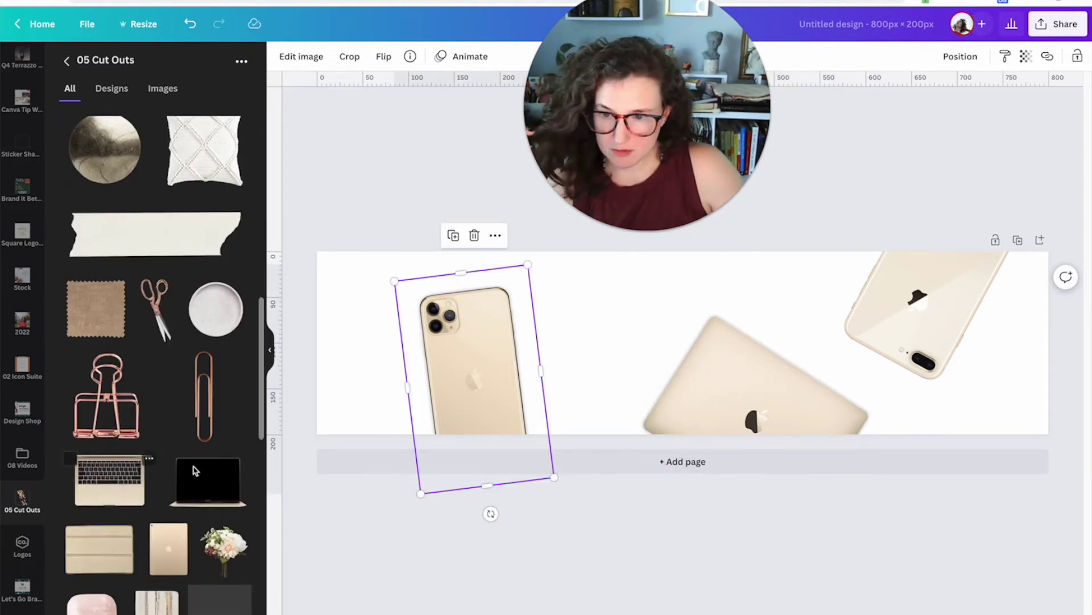
pyautogui.click(330, 386)
pyautogui.click(282, 57)
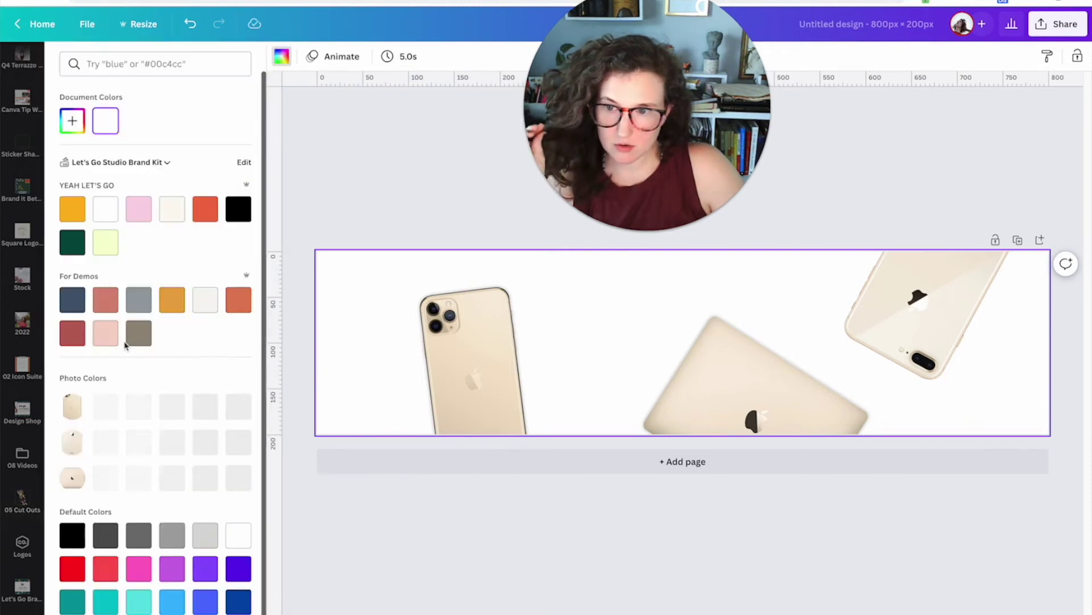
pyautogui.click(105, 242)
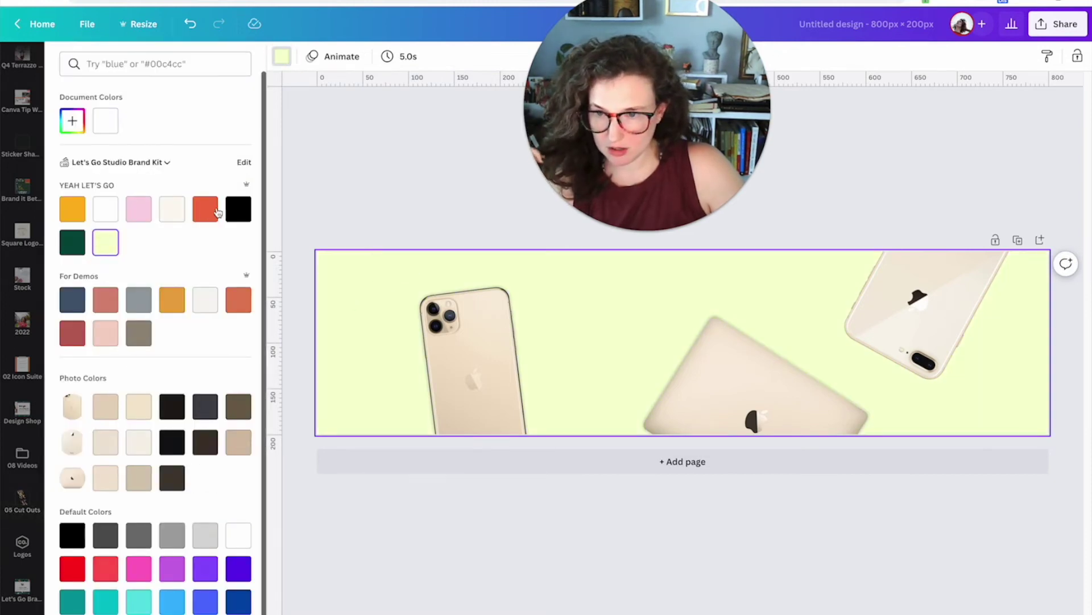
# Step: Add the green Daily Planner notebook, enlarge it and place it in the lower-right corner
pyautogui.click(23, 499)
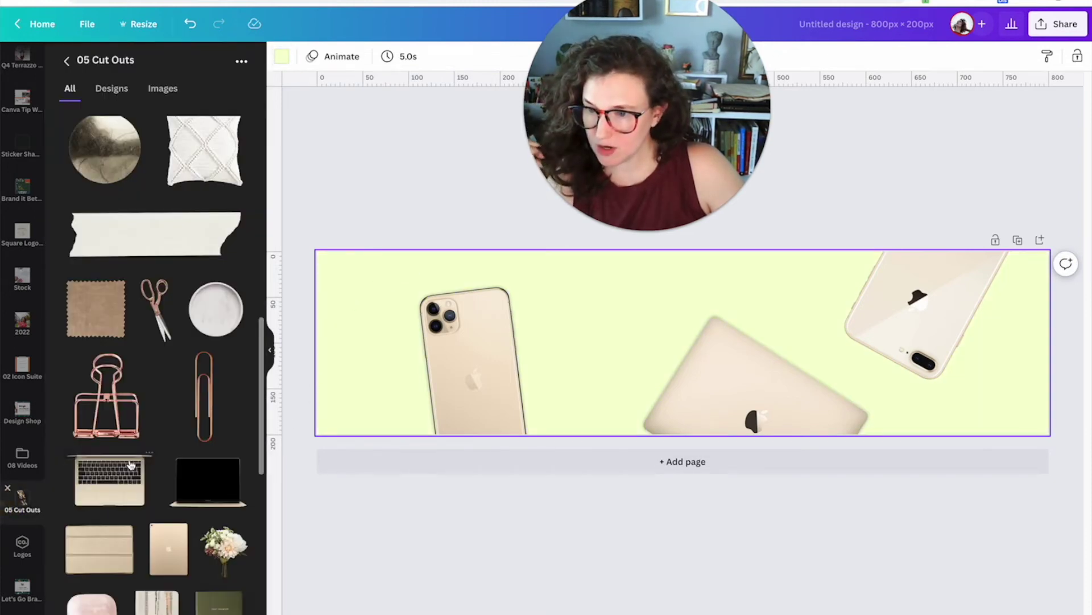
pyautogui.scroll(-2, 131, 464)
pyautogui.click(225, 490)
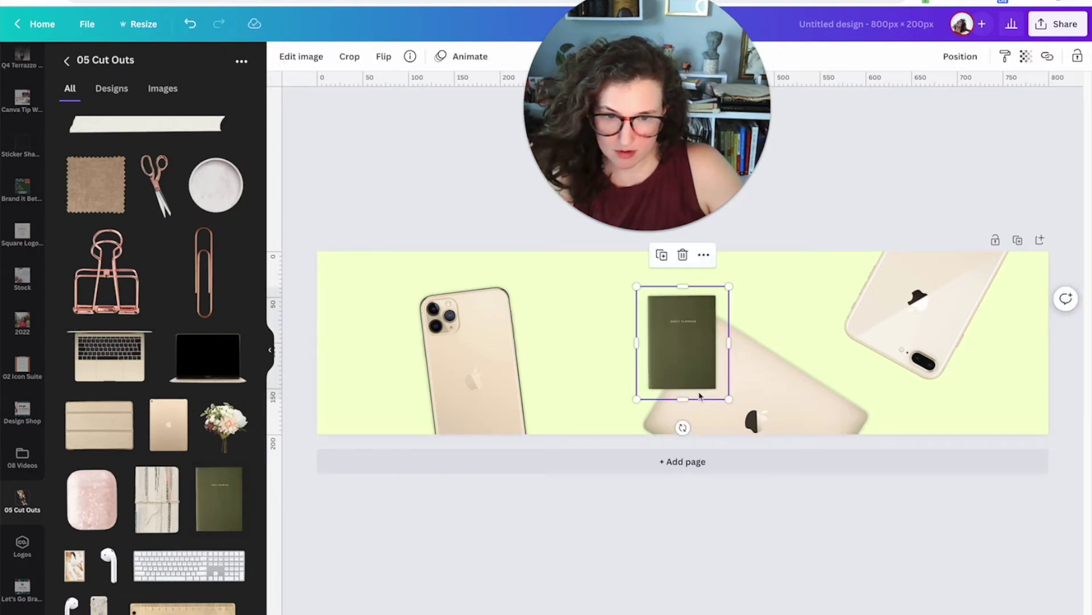
pyautogui.moveTo(726, 407); pyautogui.dragTo(837, 466)
pyautogui.moveTo(737, 385); pyautogui.dragTo(983, 441)
pyautogui.click(638, 330)
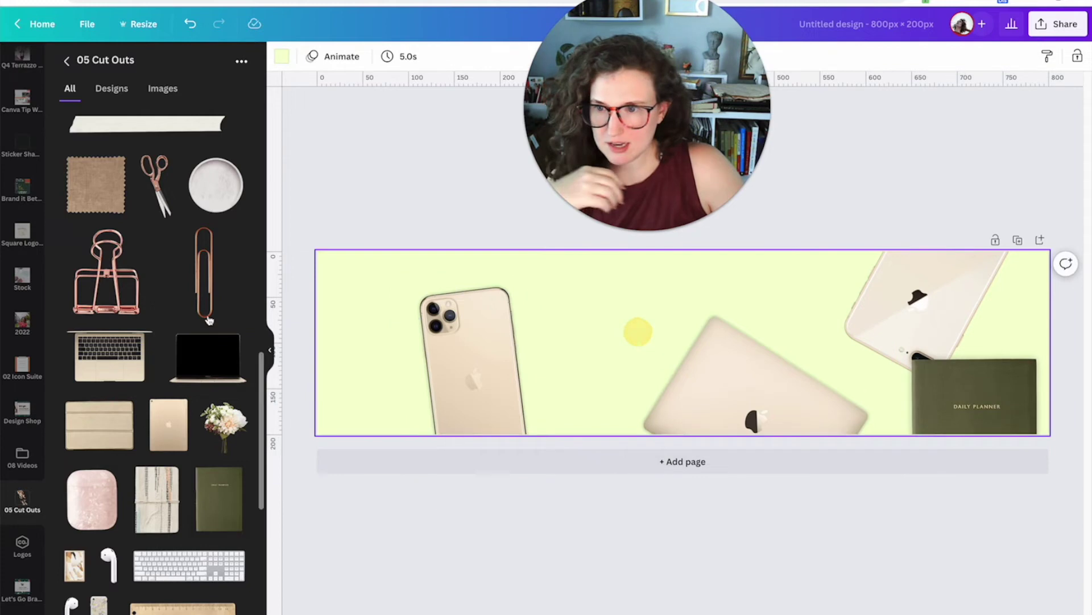
pyautogui.scroll(4, 26, 460)
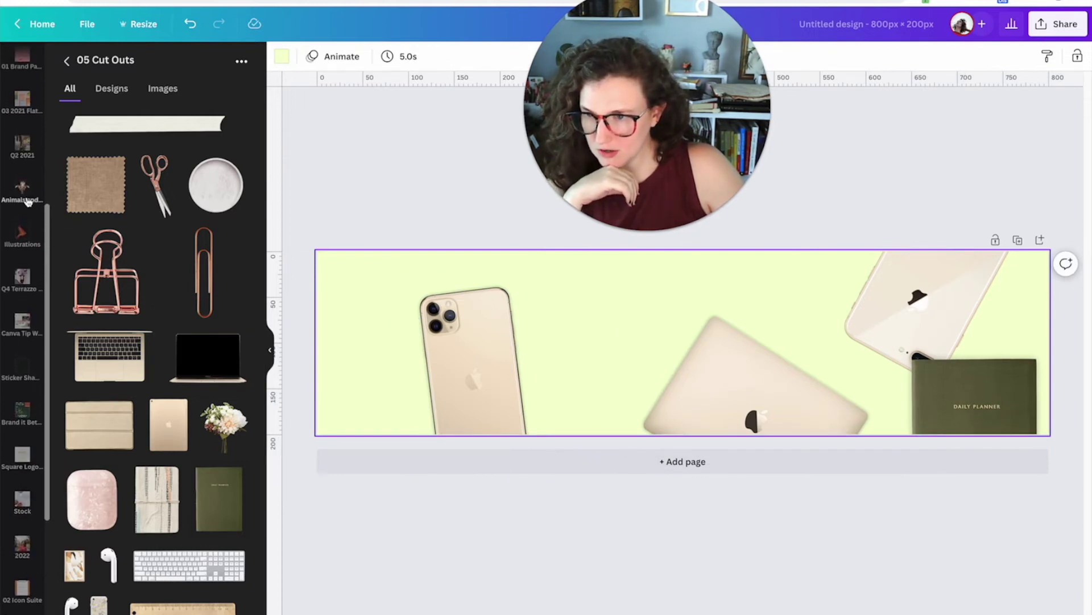
# Step: Add a full tiger image from the Animals and Flowers folder, then delete it
pyautogui.click(23, 190)
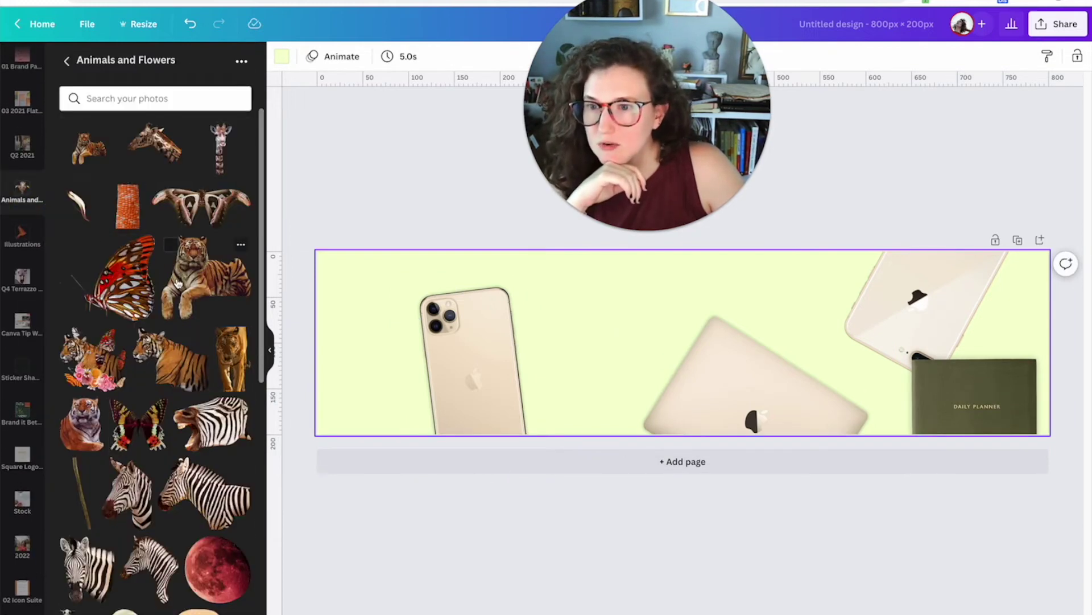
pyautogui.click(87, 428)
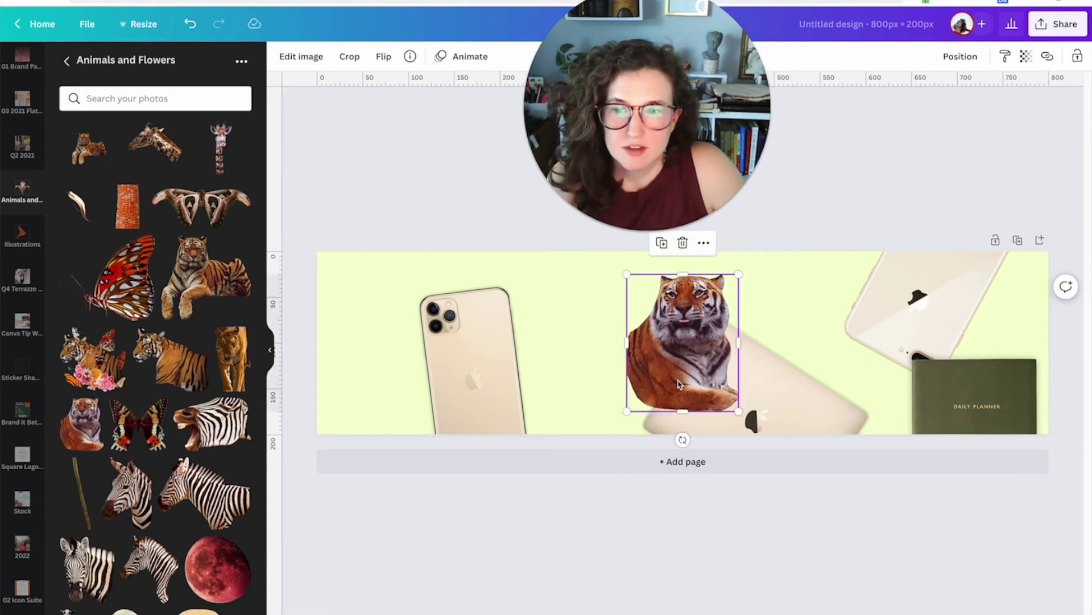
pyautogui.press('Delete')
pyautogui.scroll(-4, 170, 472)
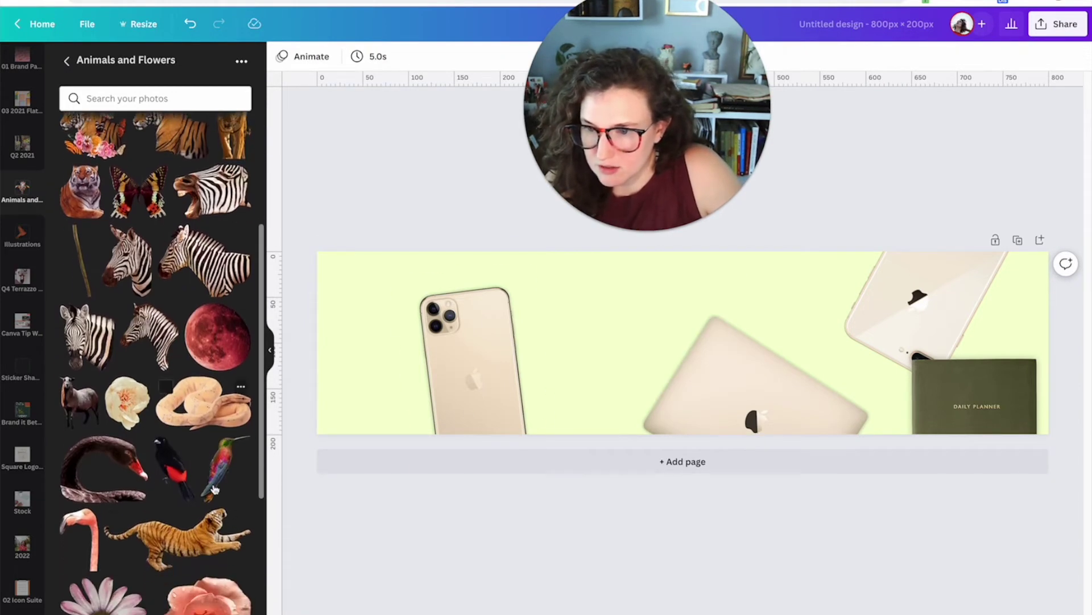
pyautogui.scroll(-12, 215, 489)
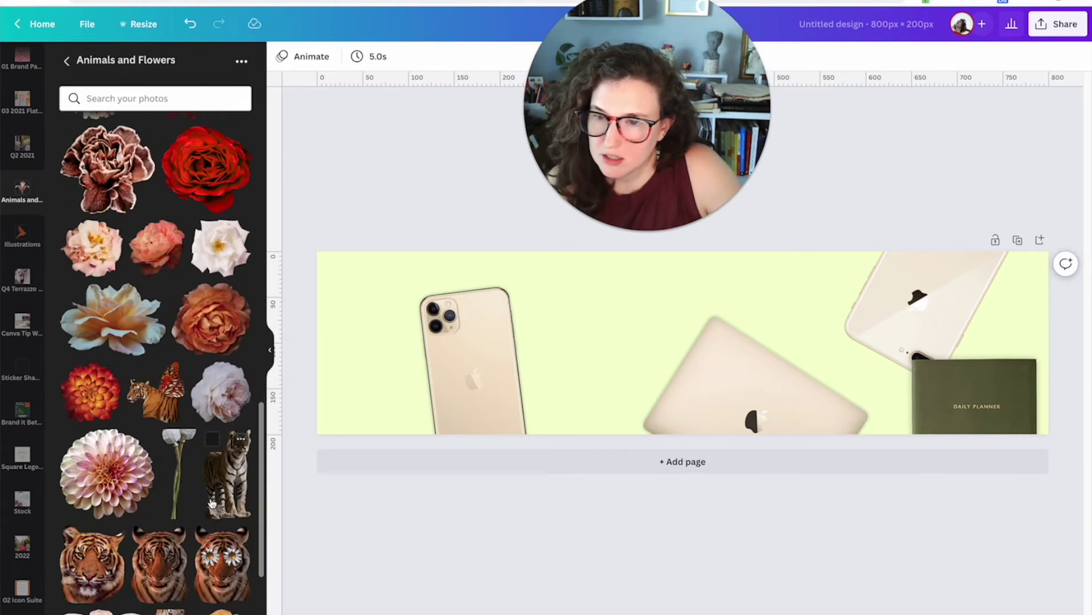
pyautogui.scroll(-3, 211, 503)
# Step: Add a tiger head, enlarge it over the left gold phone, and shift both left
pyautogui.click(87, 373)
pyautogui.moveTo(674, 340); pyautogui.dragTo(398, 340)
pyautogui.moveTo(464, 395); pyautogui.dragTo(495, 432)
pyautogui.moveTo(423, 364); pyautogui.dragTo(561, 357)
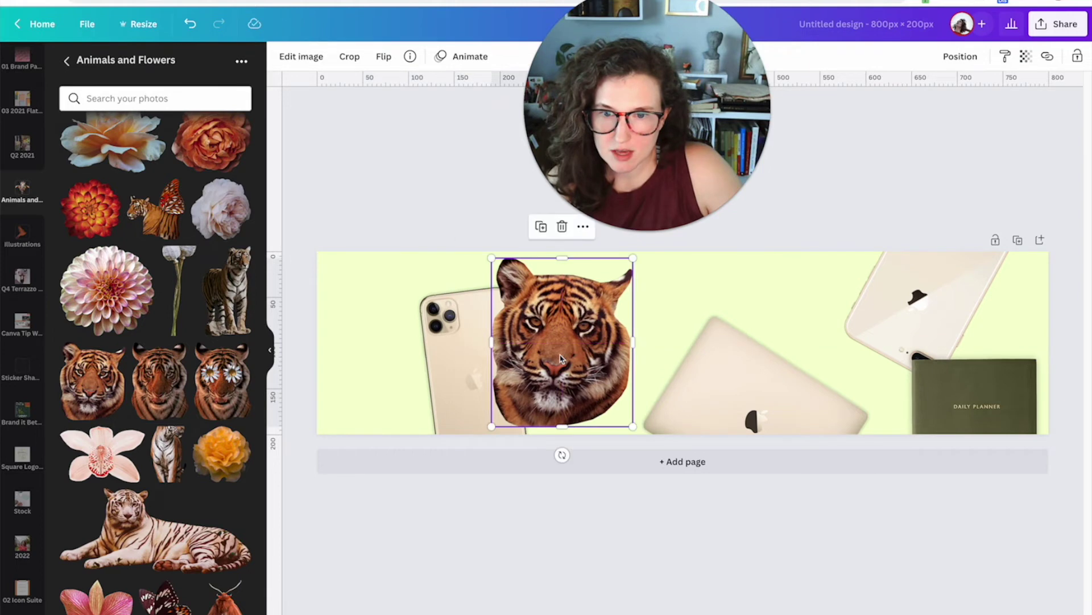
pyautogui.keyDown('shift'); pyautogui.click(391, 317); pyautogui.keyUp('shift')
pyautogui.moveTo(390, 317); pyautogui.dragTo(349, 318)
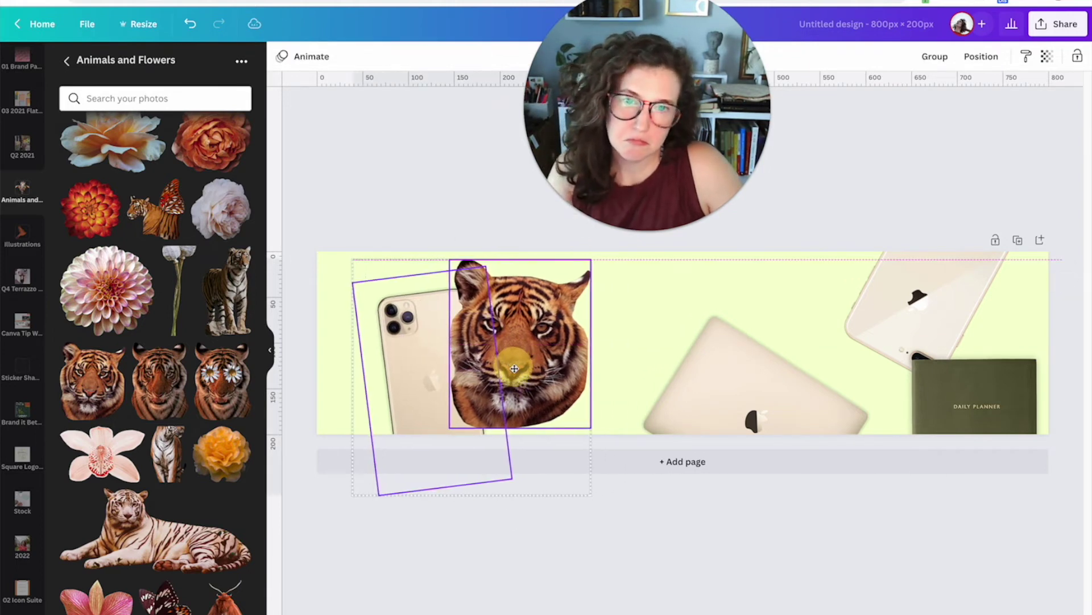
pyautogui.click(683, 303)
pyautogui.scroll(5, 48, 114)
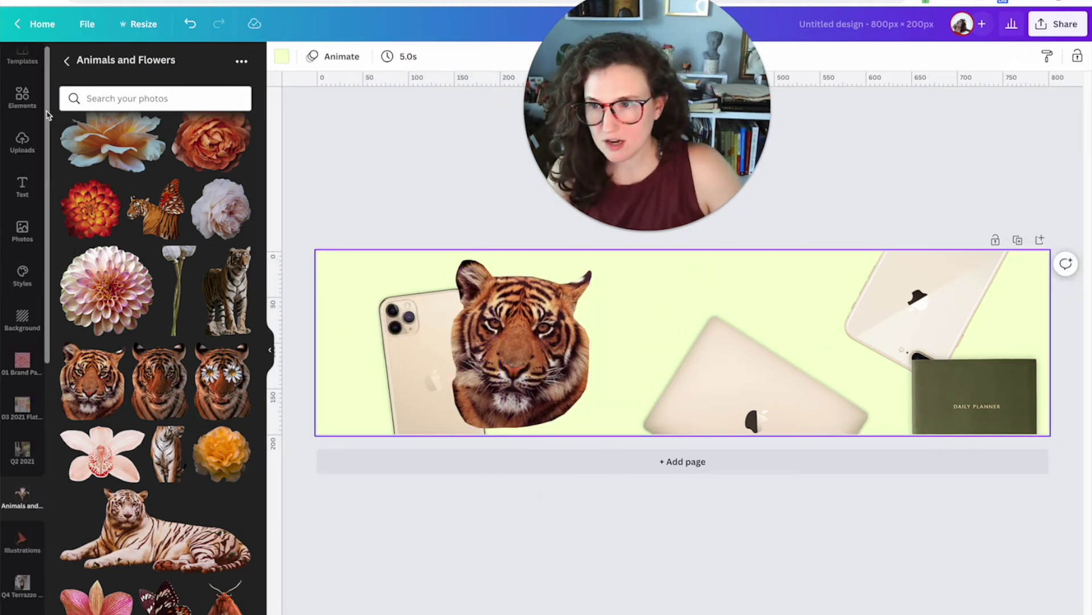
# Step: Search elements for 'wavy lines', then add, enlarge and place the concentric graphic above the laptop
pyautogui.click(26, 107)
pyautogui.click(101, 65)
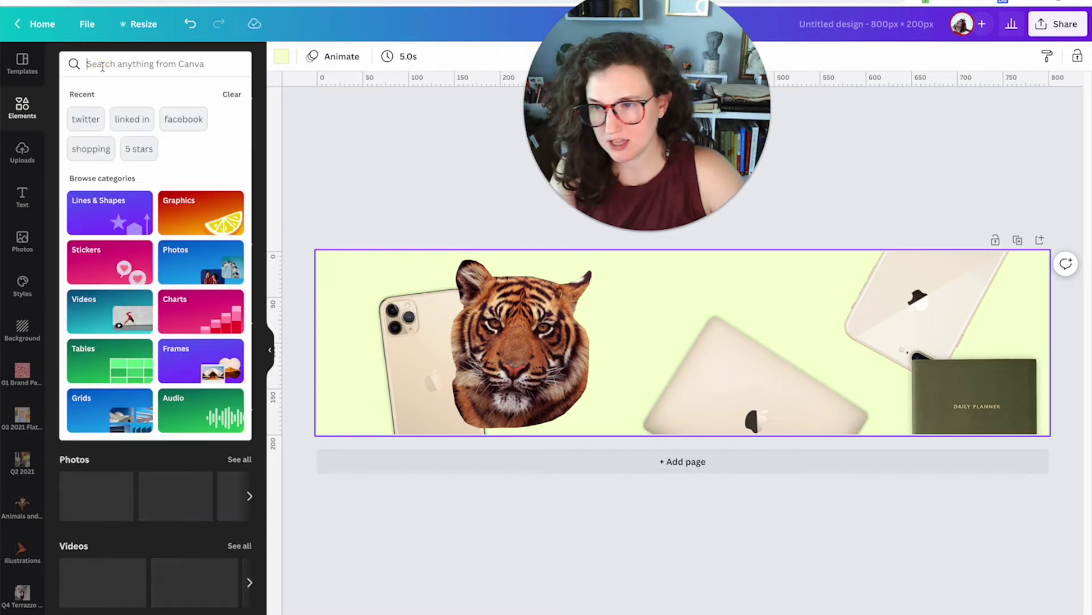
pyautogui.write('wavy lines')
pyautogui.press('Return')
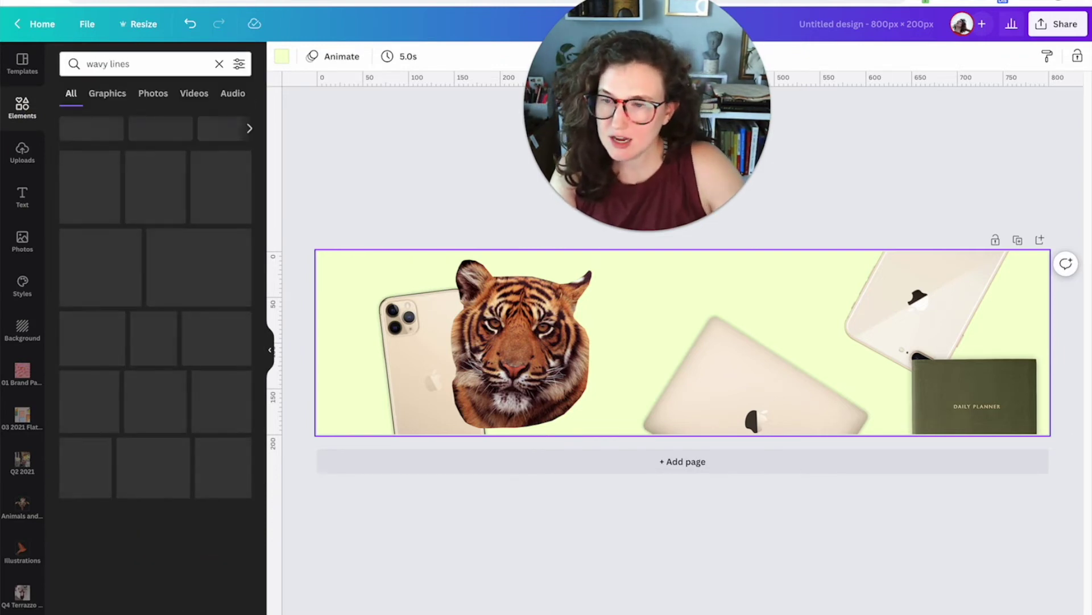
pyautogui.click(164, 198)
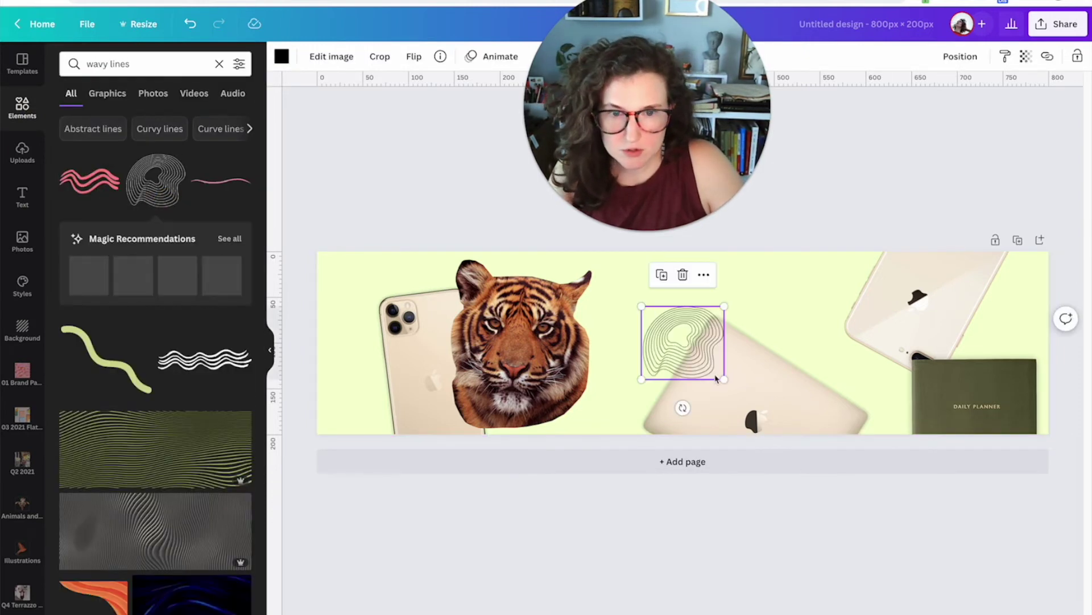
pyautogui.moveTo(719, 383); pyautogui.dragTo(841, 476)
pyautogui.moveTo(751, 358); pyautogui.dragTo(783, 284)
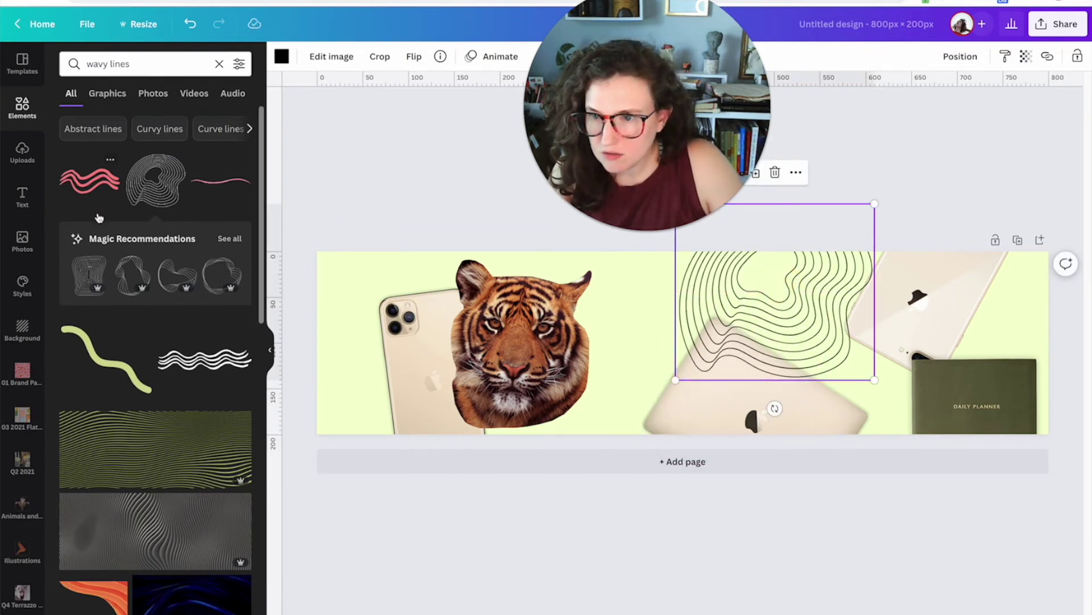
# Step: Add a matching line graphic at the left edge, enlarge it, colour it orange and rotate it about 60°
pyautogui.click(241, 246)
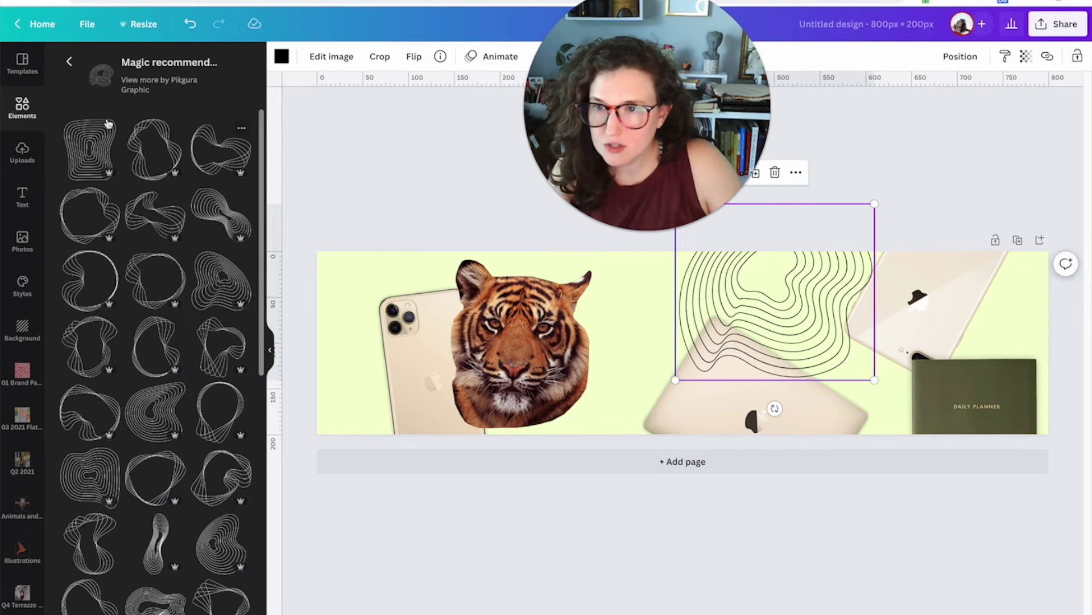
pyautogui.scroll(-10, 154, 377)
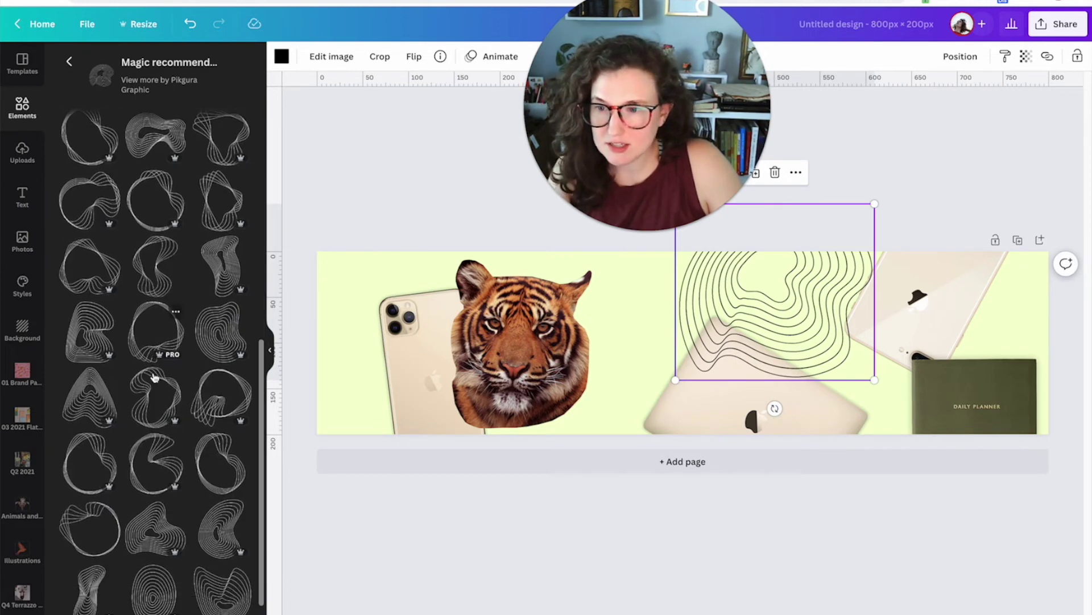
pyautogui.moveTo(88, 409); pyautogui.dragTo(317, 285)
pyautogui.moveTo(363, 353); pyautogui.dragTo(410, 390)
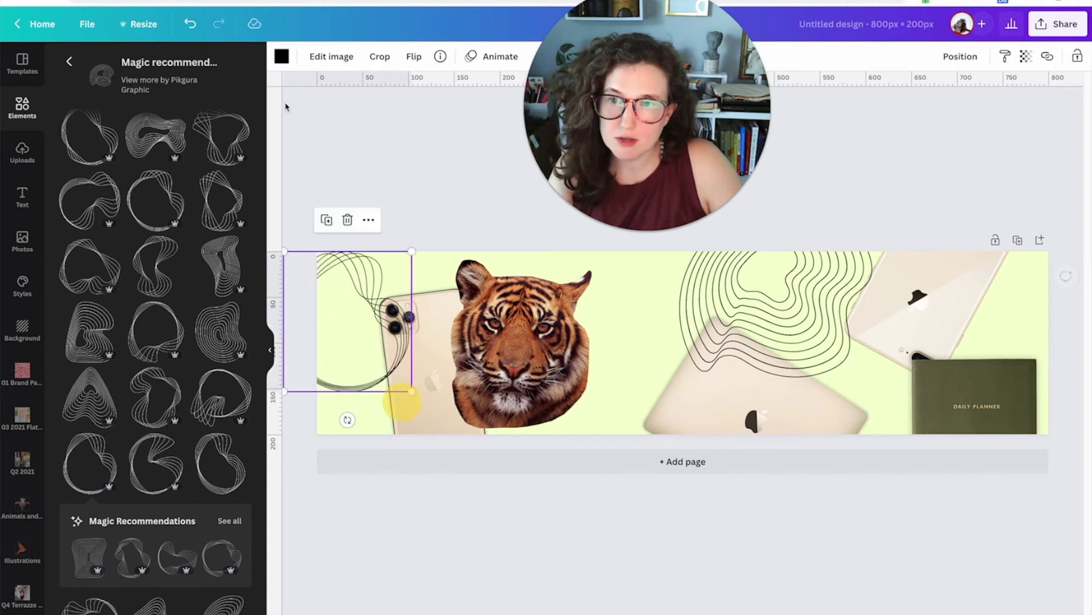
pyautogui.click(282, 56)
pyautogui.click(205, 209)
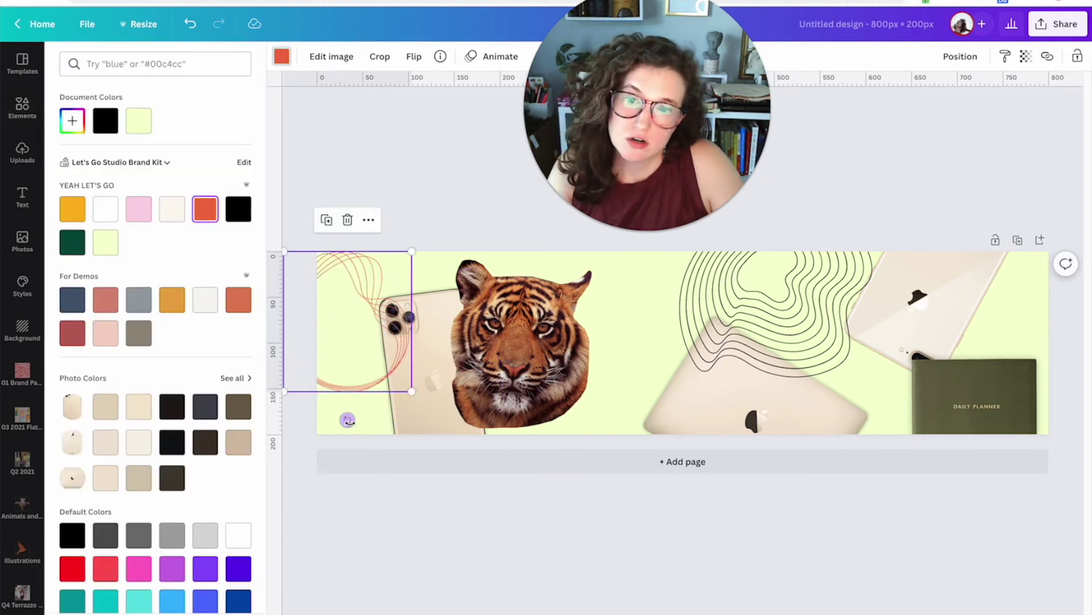
pyautogui.moveTo(347, 419); pyautogui.dragTo(268, 370)
pyautogui.moveTo(478, 359); pyautogui.dragTo(477, 337)
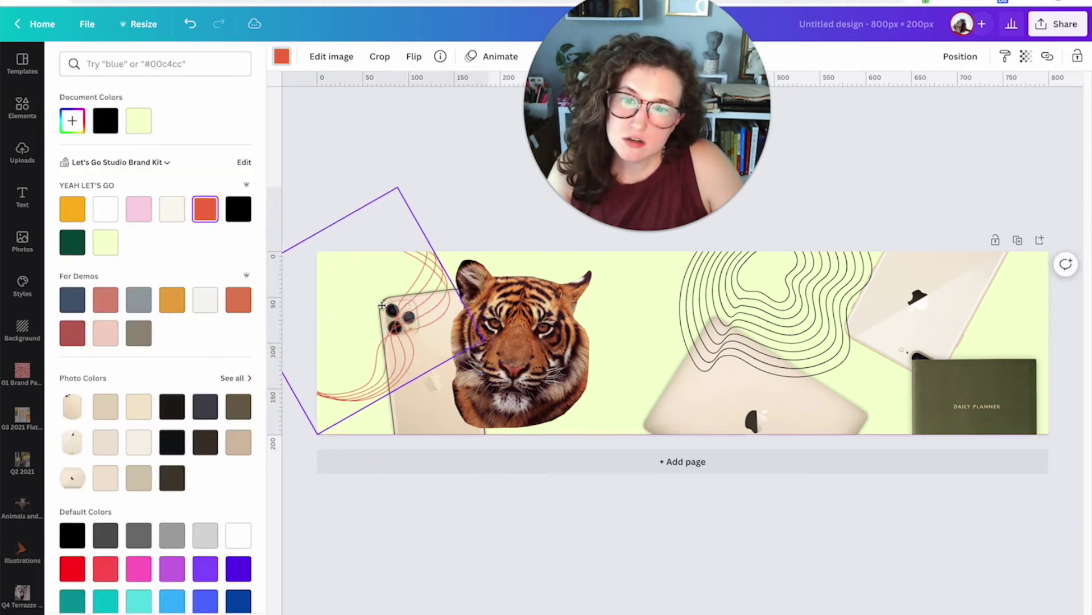
pyautogui.click(624, 336)
pyautogui.click(586, 323)
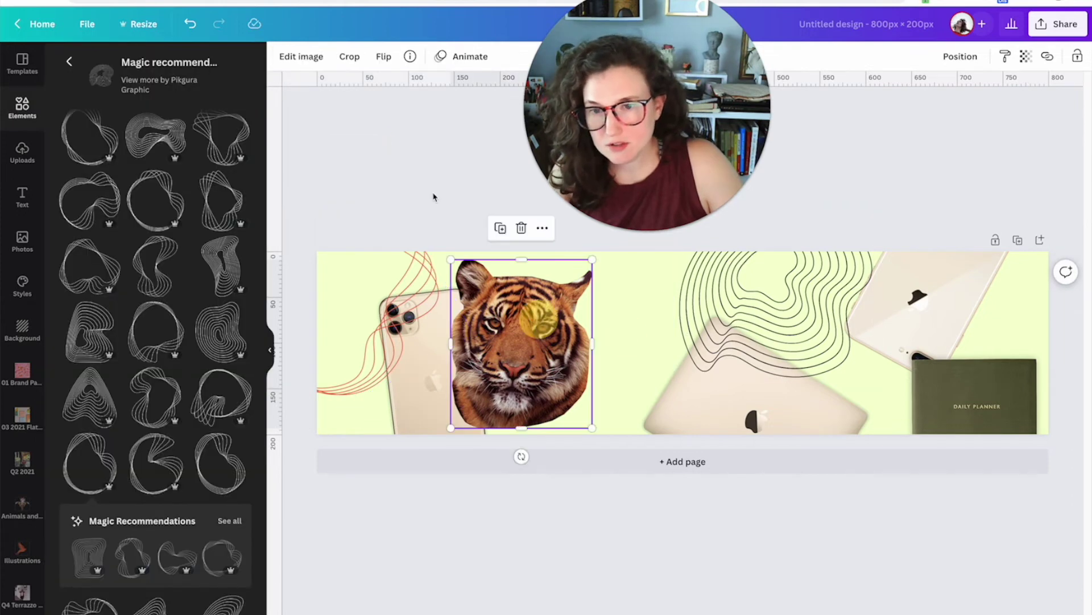
pyautogui.click(434, 195)
# Step: Search elements for 'driver's license' to find the fingerprint graphic
pyautogui.click(15, 112)
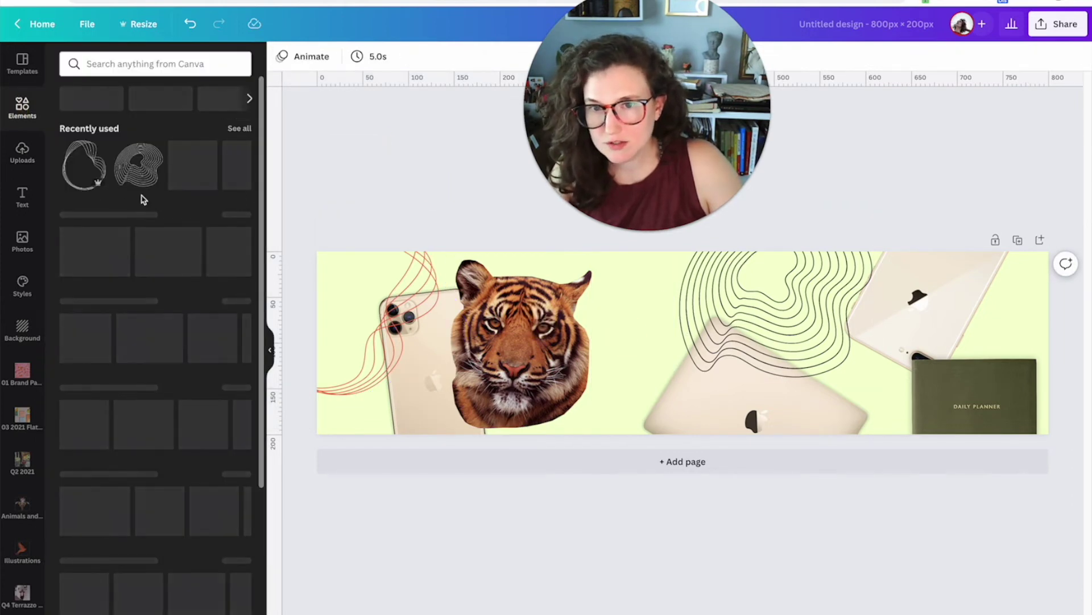
pyautogui.click(97, 62)
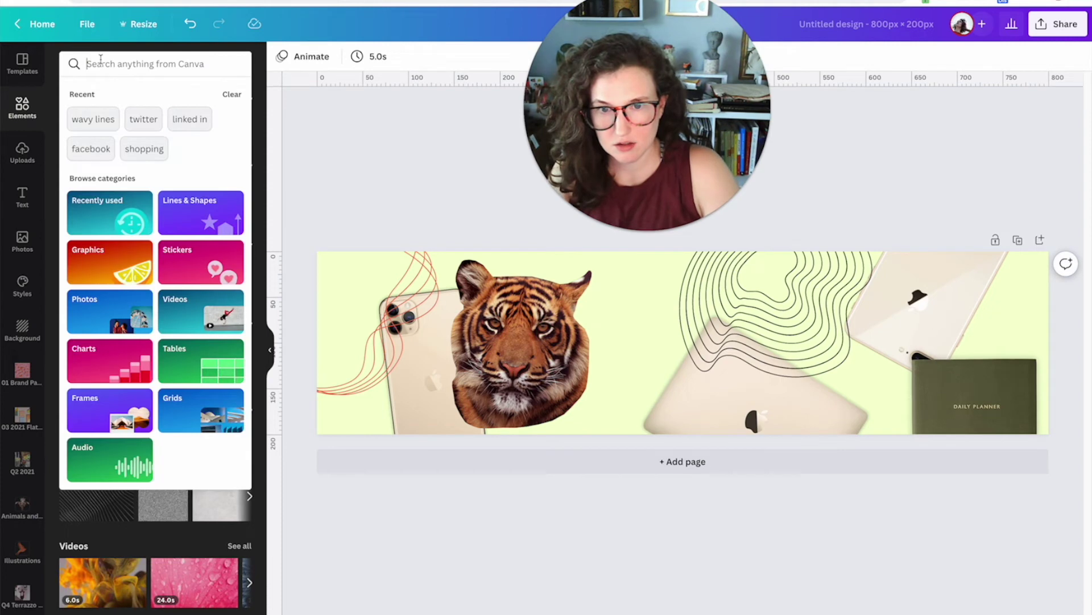
pyautogui.write("driver's license")
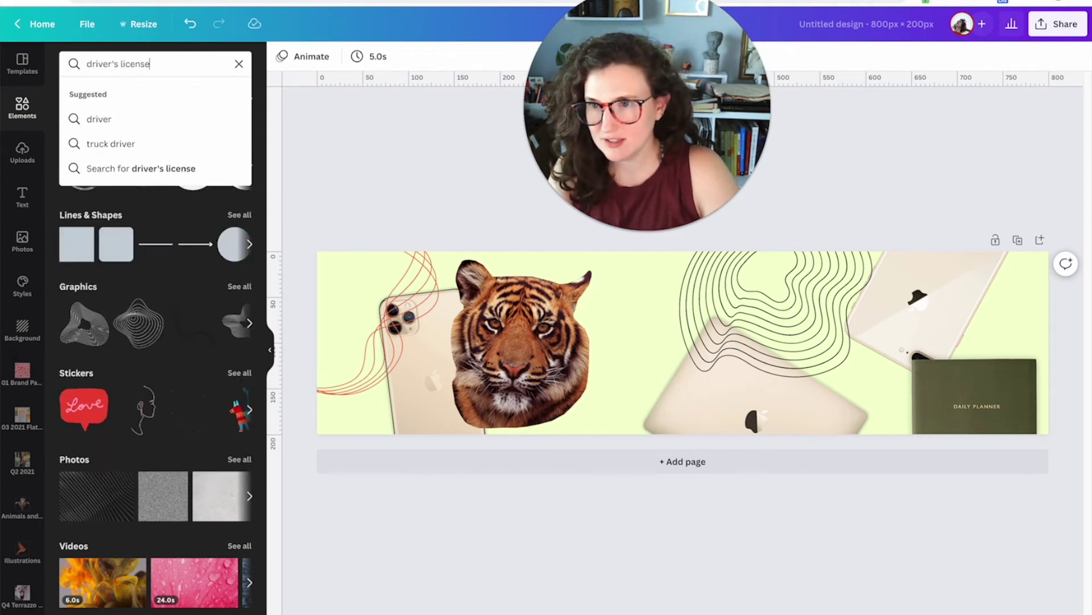
pyautogui.press('Return')
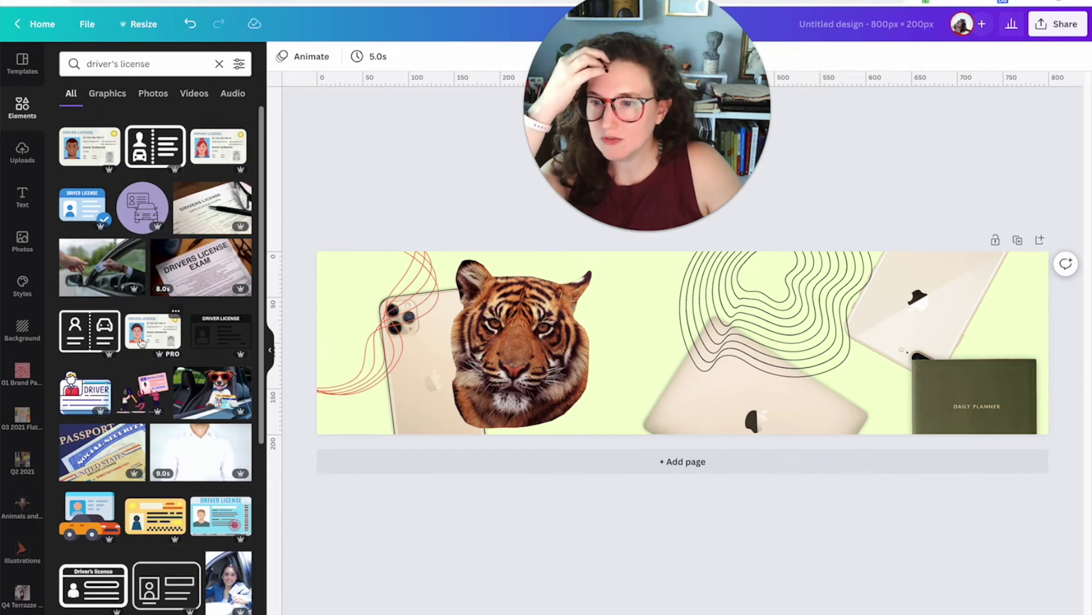
pyautogui.scroll(-3, 210, 390)
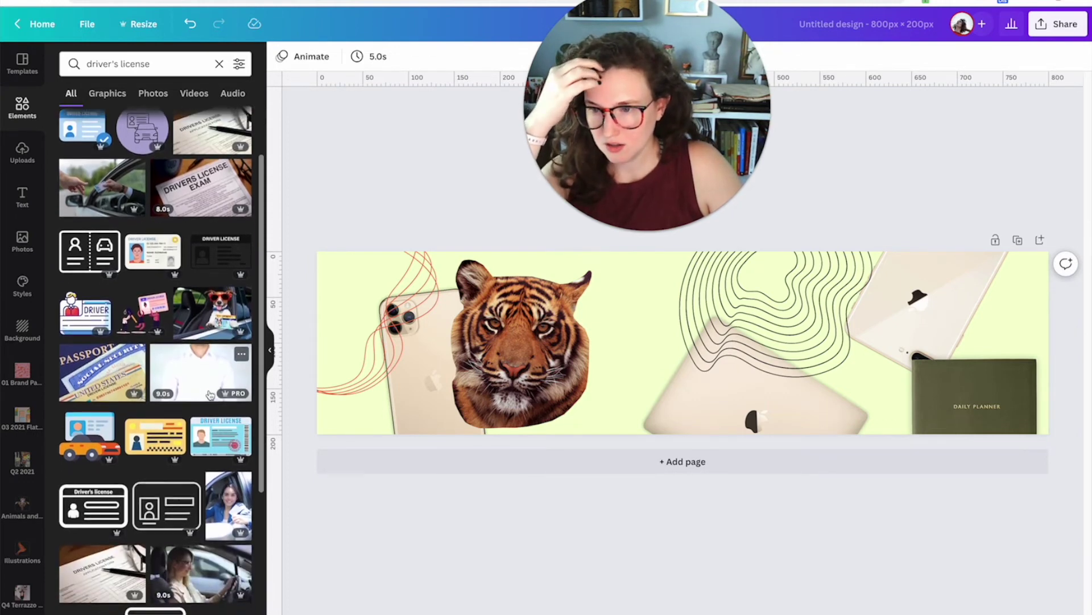
pyautogui.scroll(-1, 210, 390)
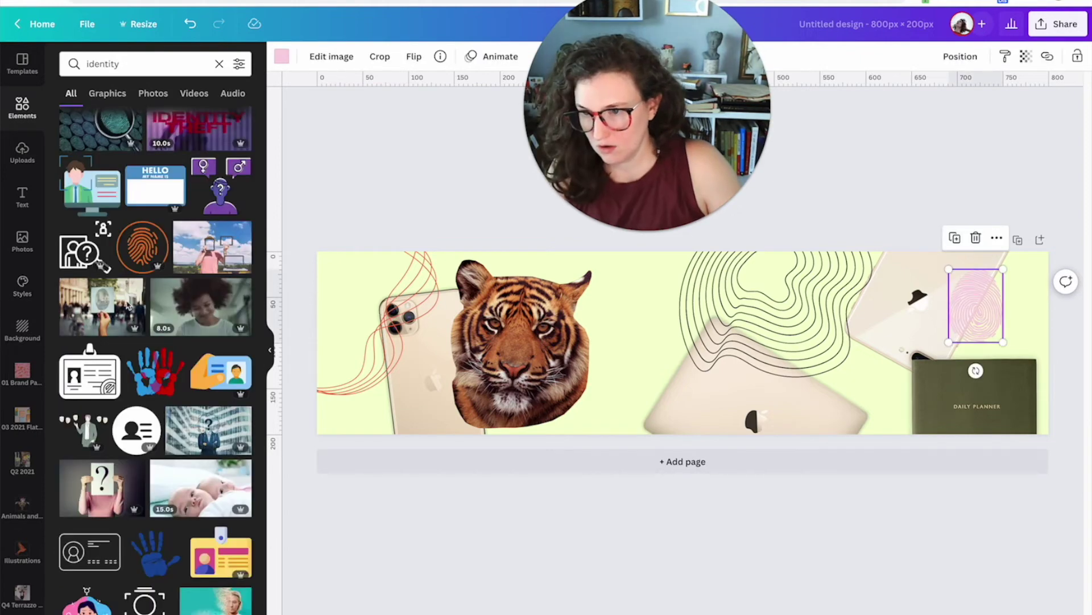
pyautogui.scroll(8, 128, 306)
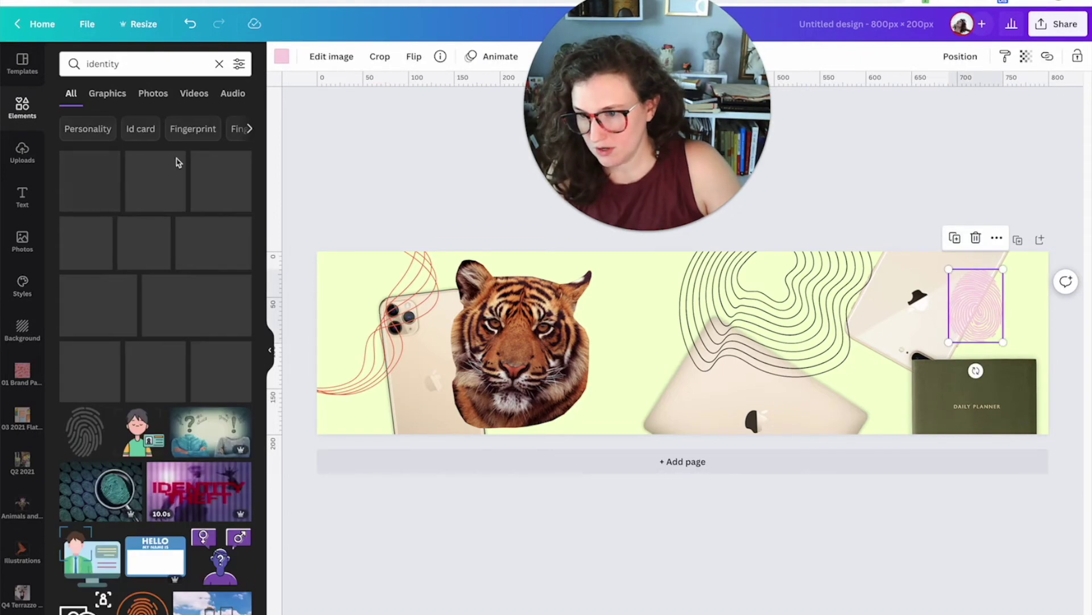
# Step: Recolour the fingerprint orange and nudge the tiger slightly to the right
pyautogui.click(282, 56)
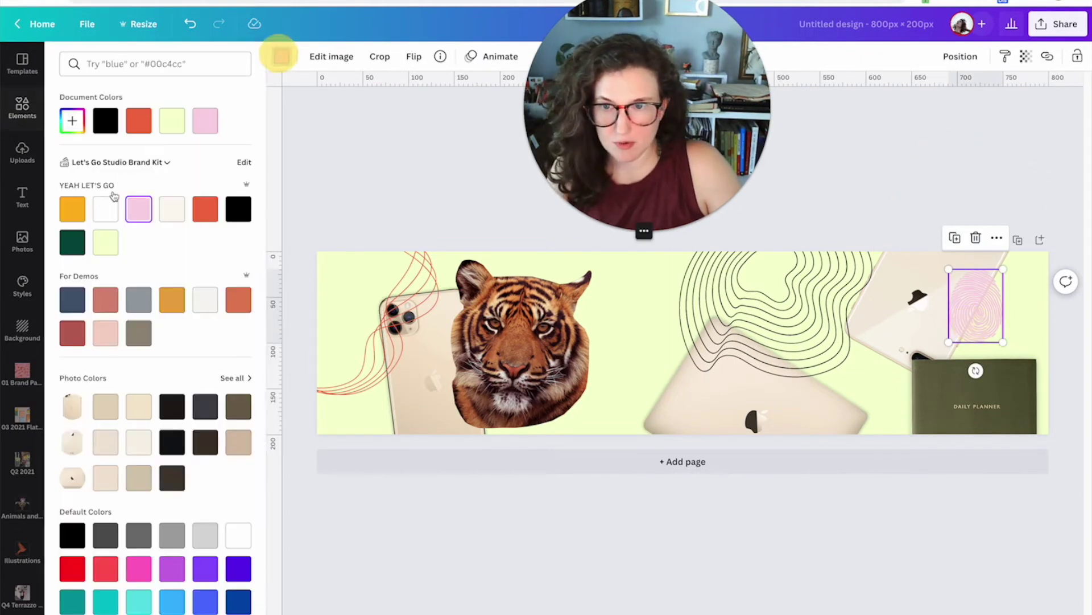
pyautogui.click(204, 209)
pyautogui.click(375, 192)
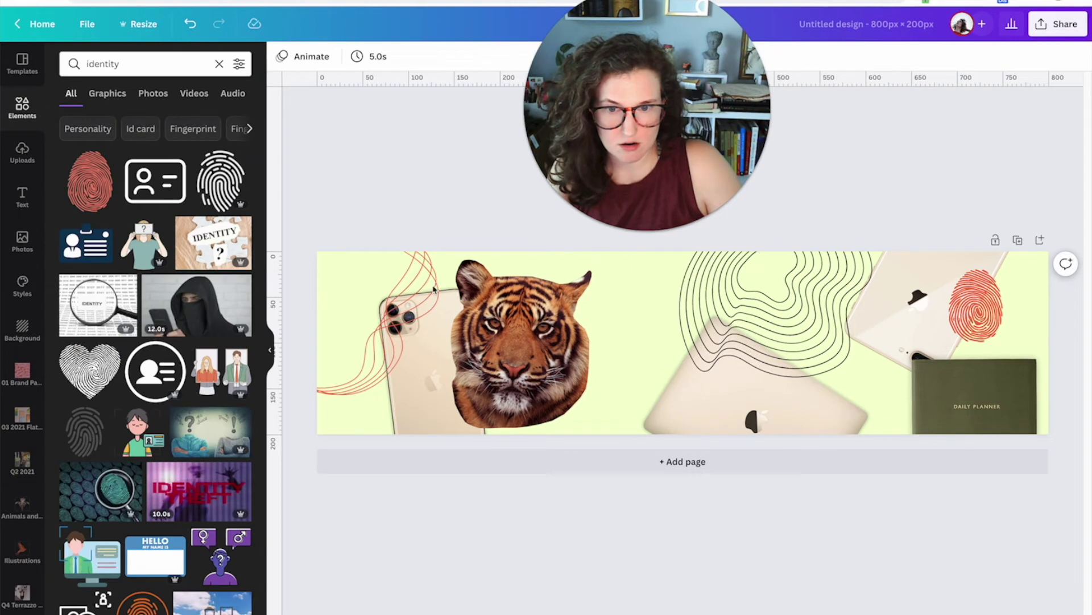
pyautogui.moveTo(458, 308); pyautogui.dragTo(462, 306)
pyautogui.click(362, 190)
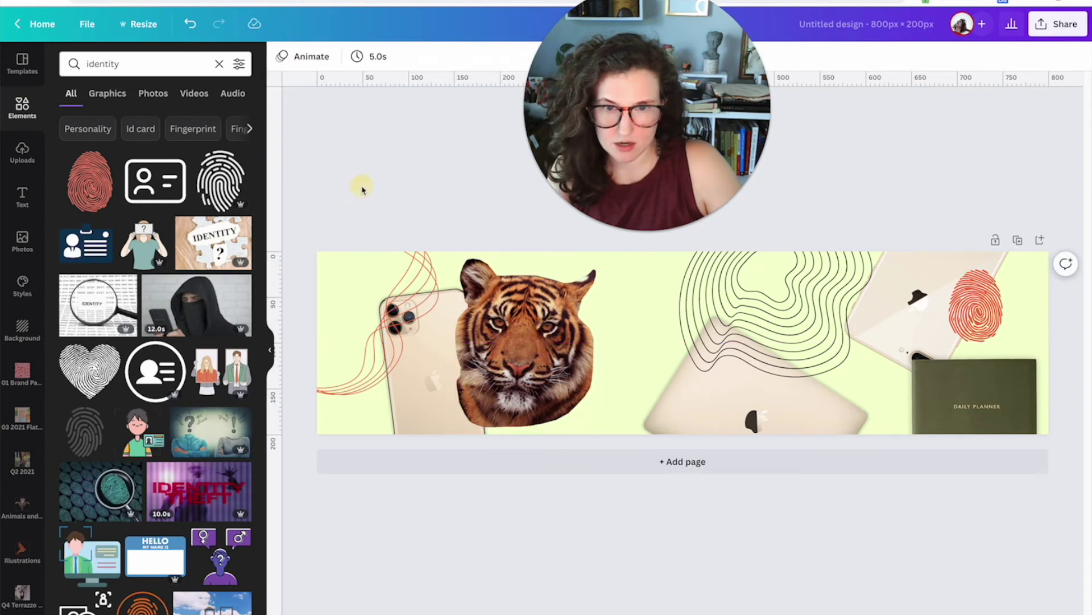
pyautogui.scroll(-15, 142, 296)
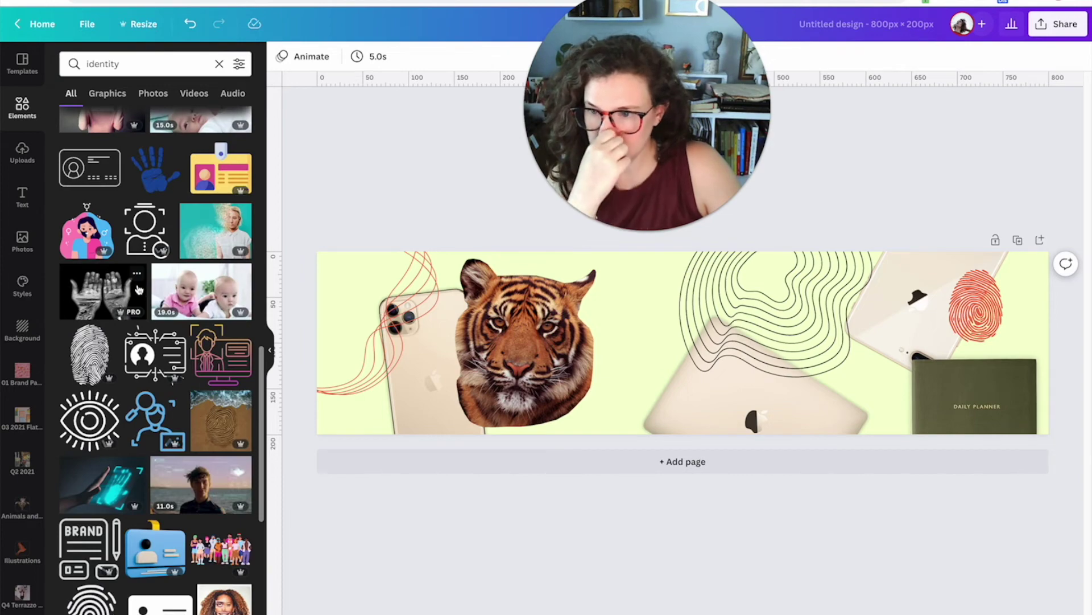
pyautogui.scroll(-10, 138, 289)
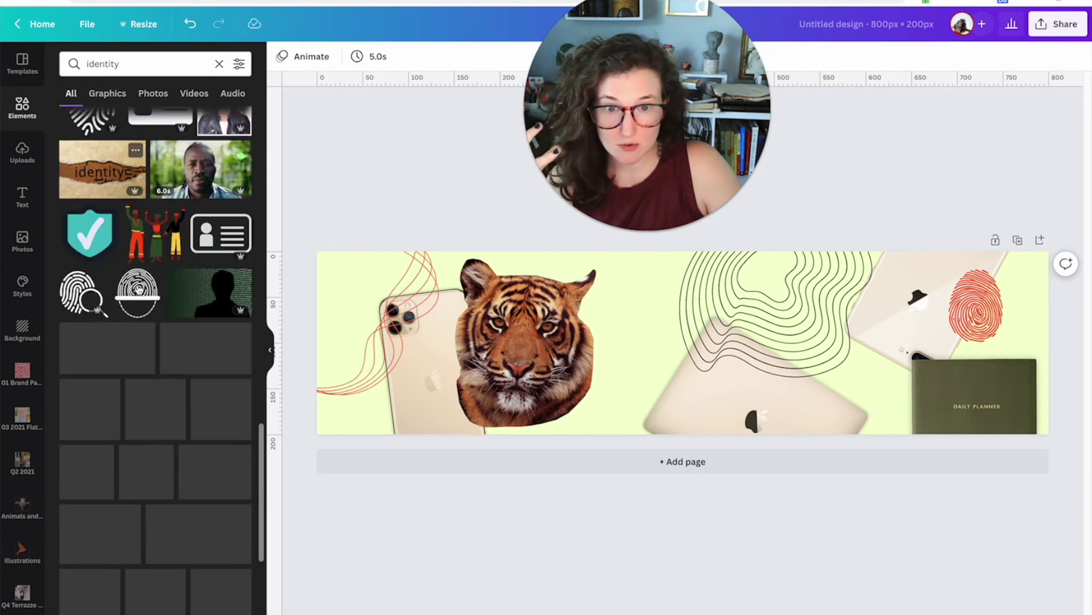
pyautogui.scroll(-2, 138, 290)
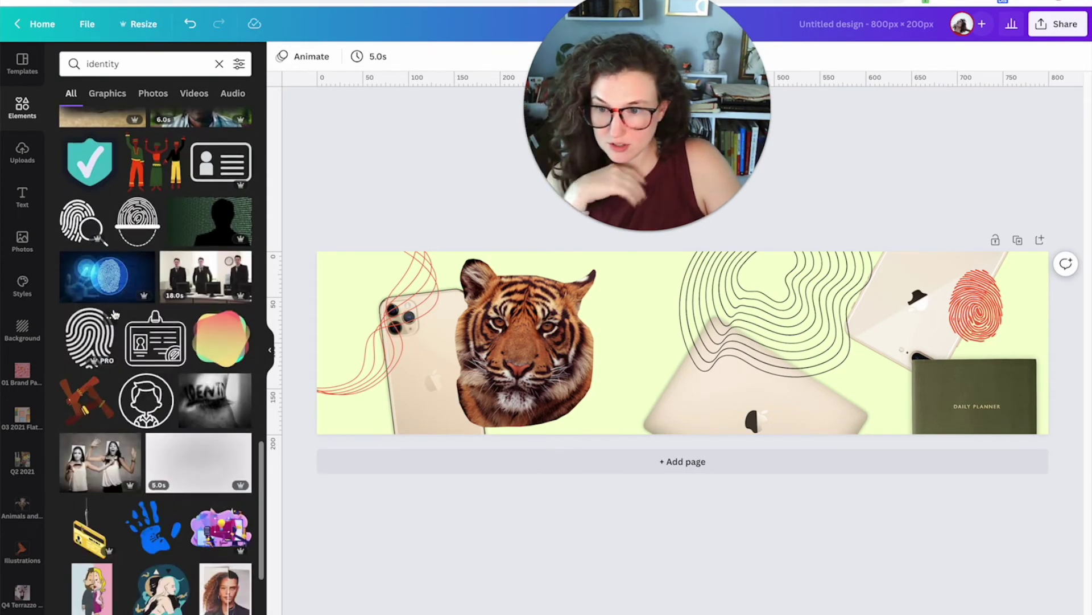
pyautogui.scroll(-3, 113, 315)
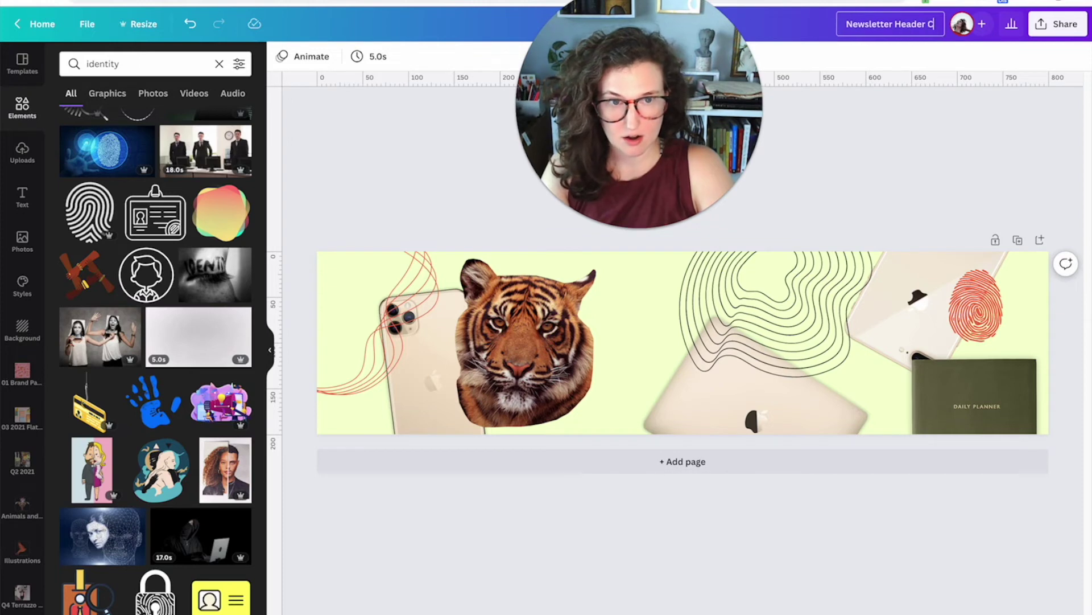
# Step: Complete the design title so it reads 'Newsletter Header Creative Collage'
pyautogui.write('reative Collage')
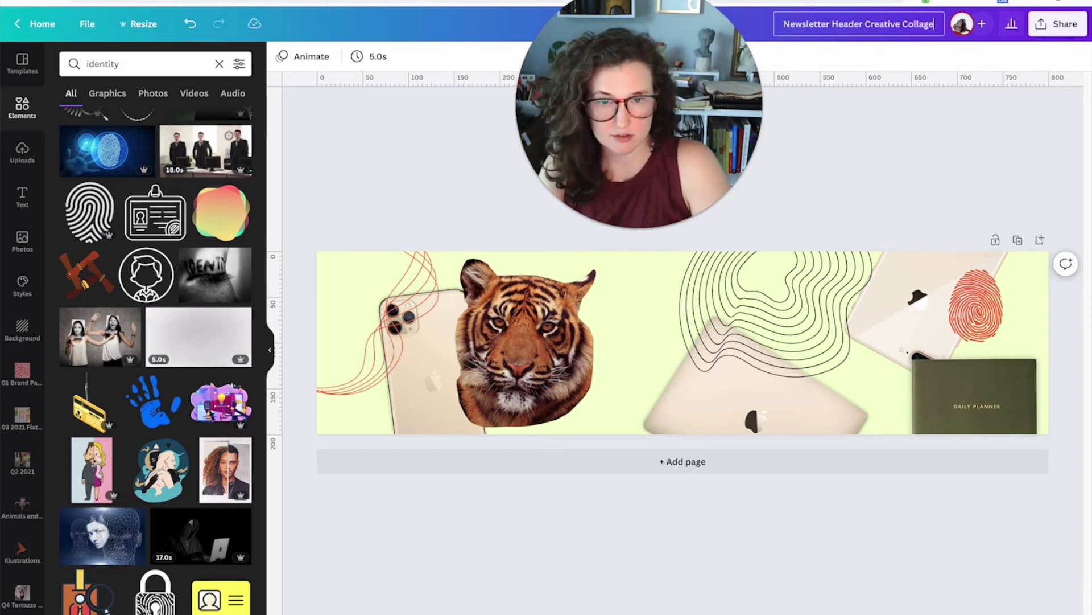
# Step: Confirm the title, then use File > Save to folder to store the design in Headers & Thumbnails
pyautogui.click(337, 155)
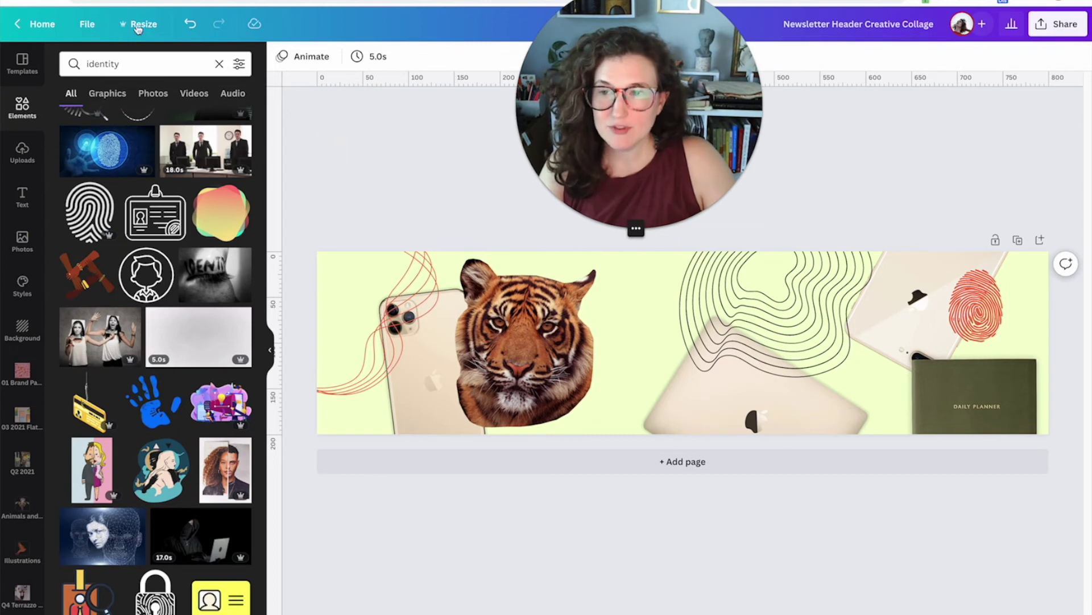
pyautogui.click(82, 23)
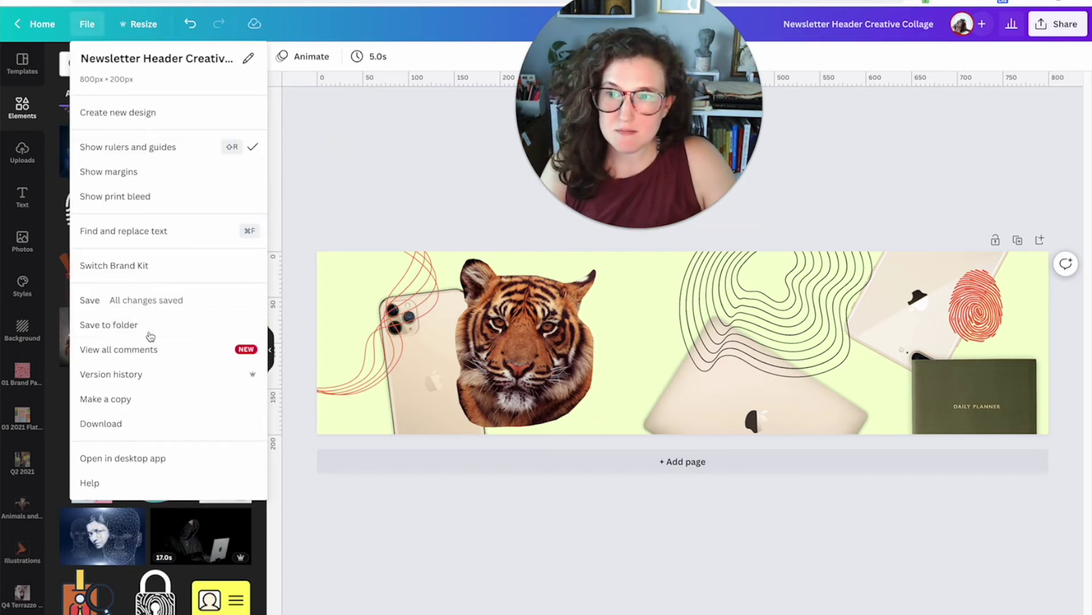
pyautogui.click(149, 336)
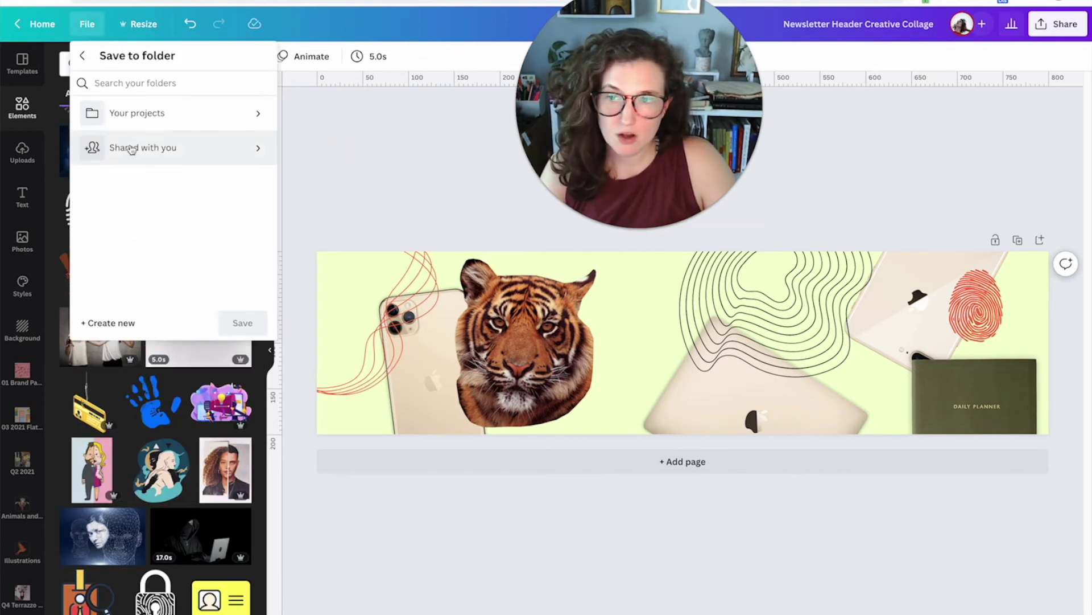
pyautogui.click(261, 114)
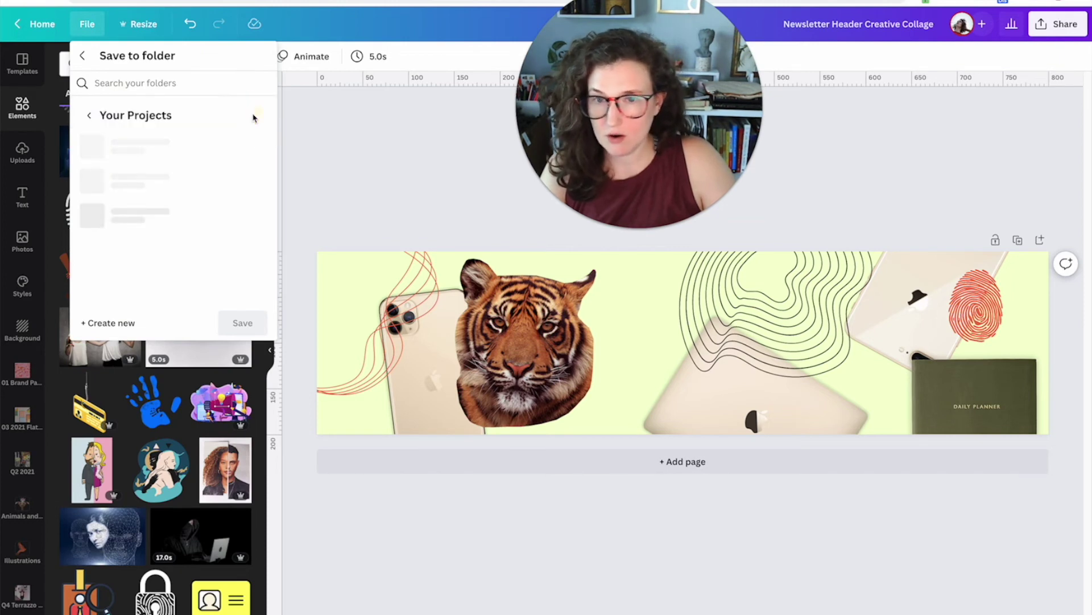
pyautogui.scroll(-5, 241, 165)
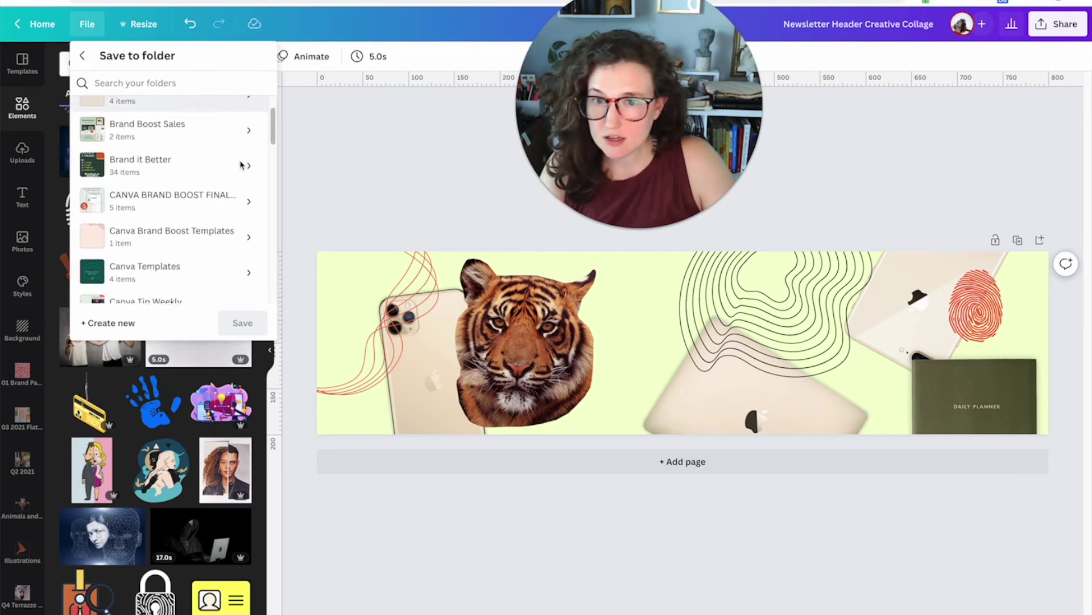
pyautogui.scroll(-2, 241, 165)
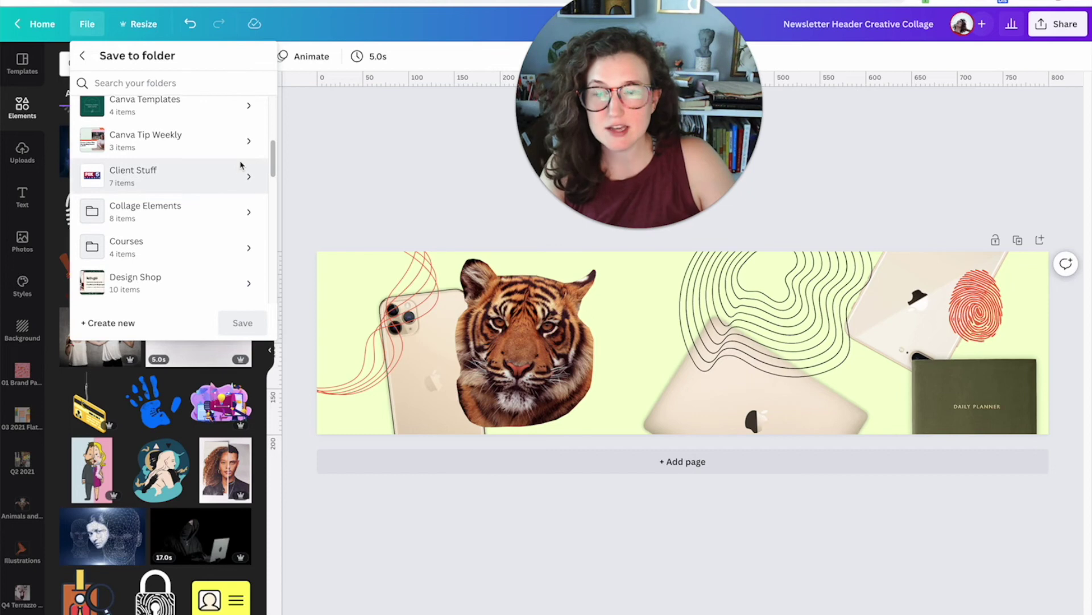
pyautogui.scroll(-3, 197, 171)
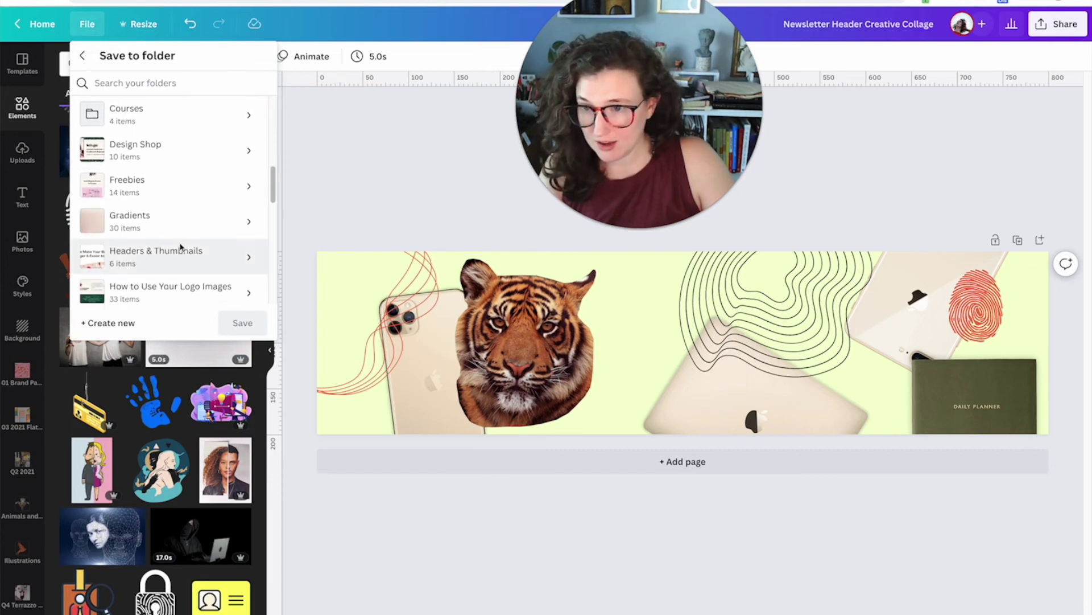
pyautogui.click(182, 257)
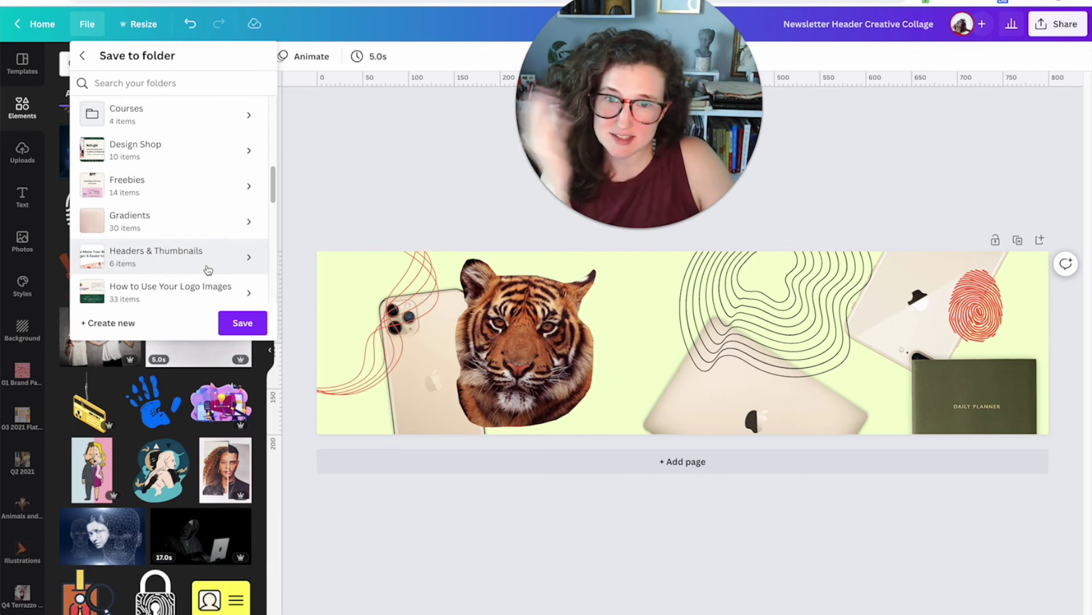
pyautogui.click(243, 323)
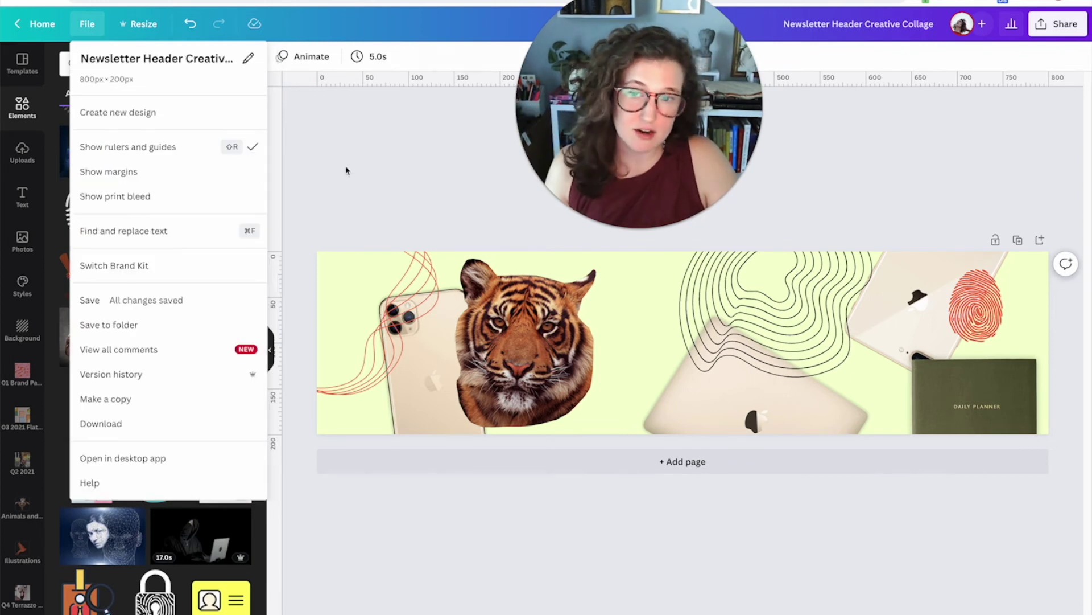
pyautogui.click(349, 155)
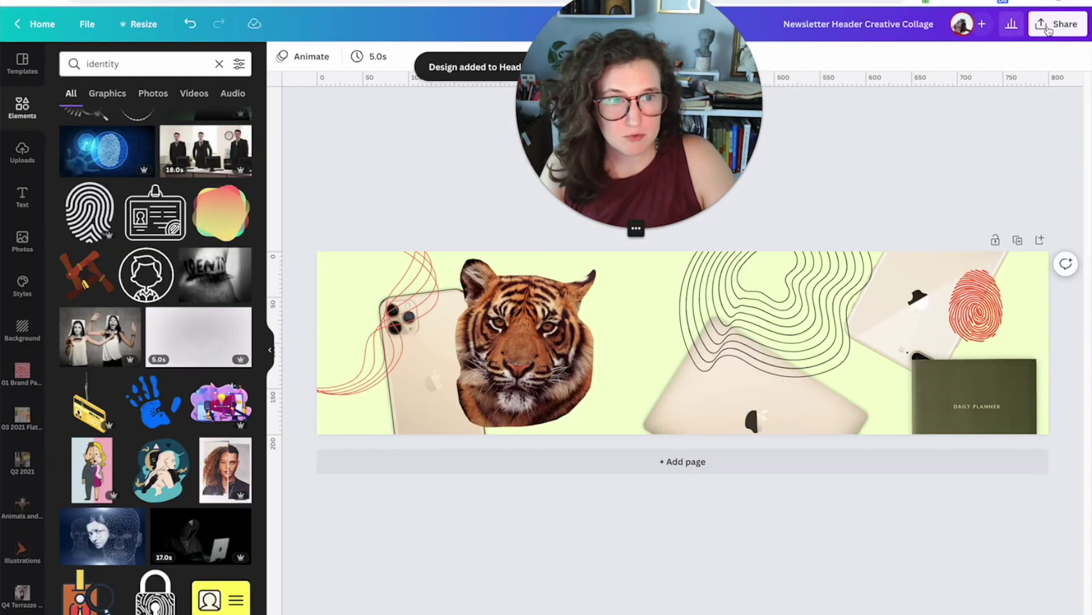
# Step: Download the design with file type JPG and save it into the 04 headers folder
pyautogui.click(1058, 24)
pyautogui.click(927, 321)
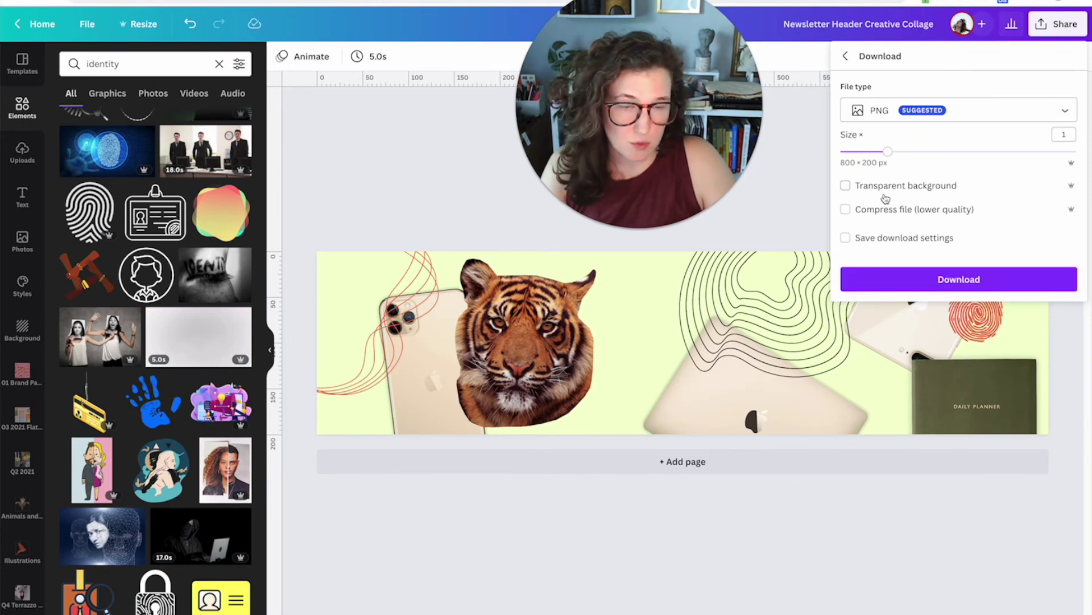
pyautogui.click(896, 113)
pyautogui.click(888, 79)
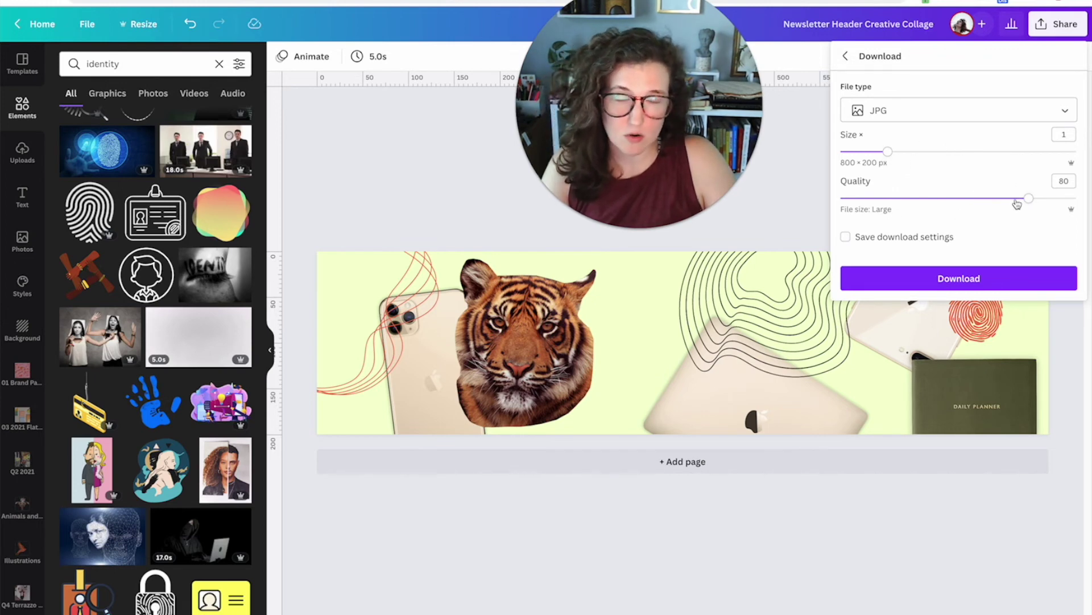
pyautogui.click(907, 278)
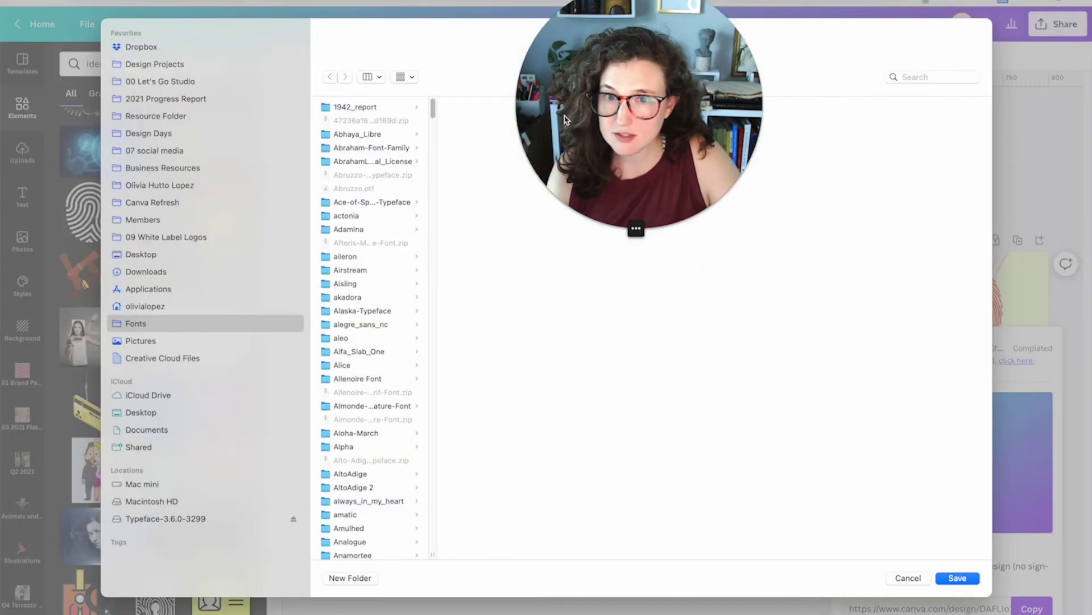
pyautogui.click(150, 184)
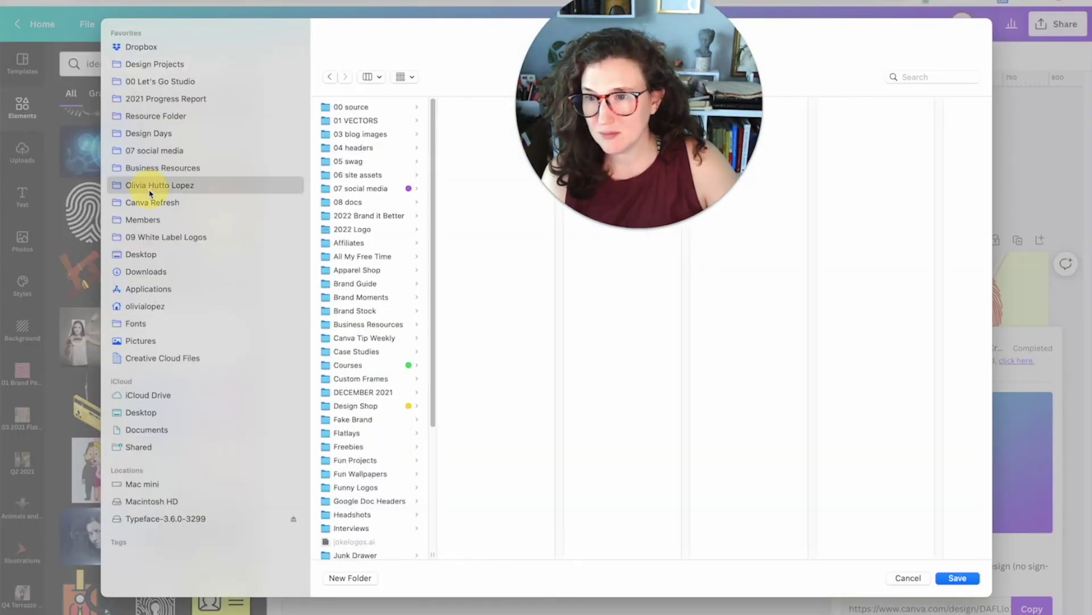
pyautogui.click(366, 149)
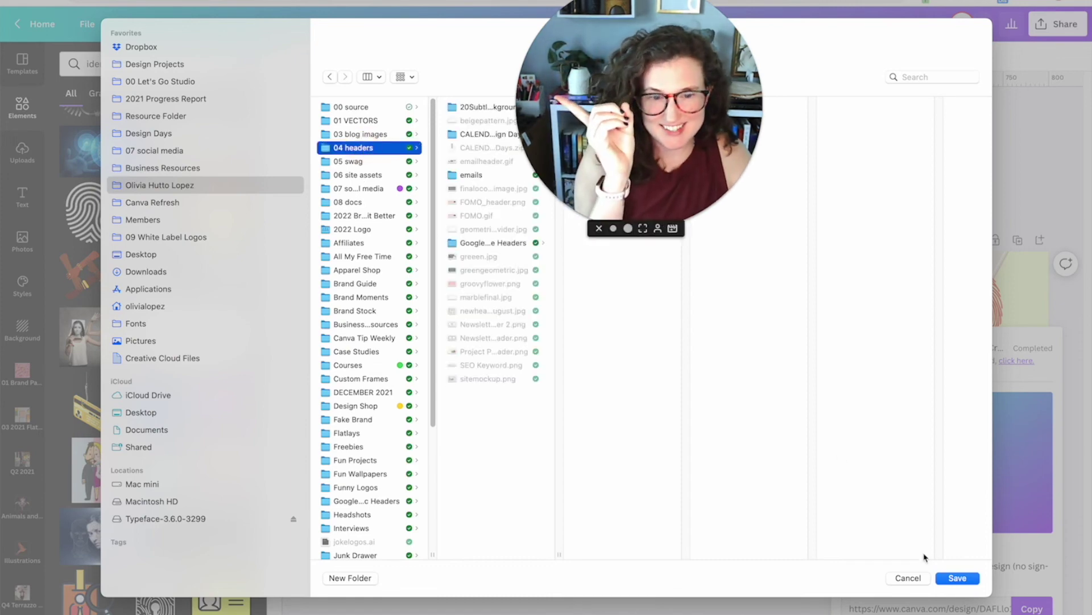
pyautogui.click(958, 578)
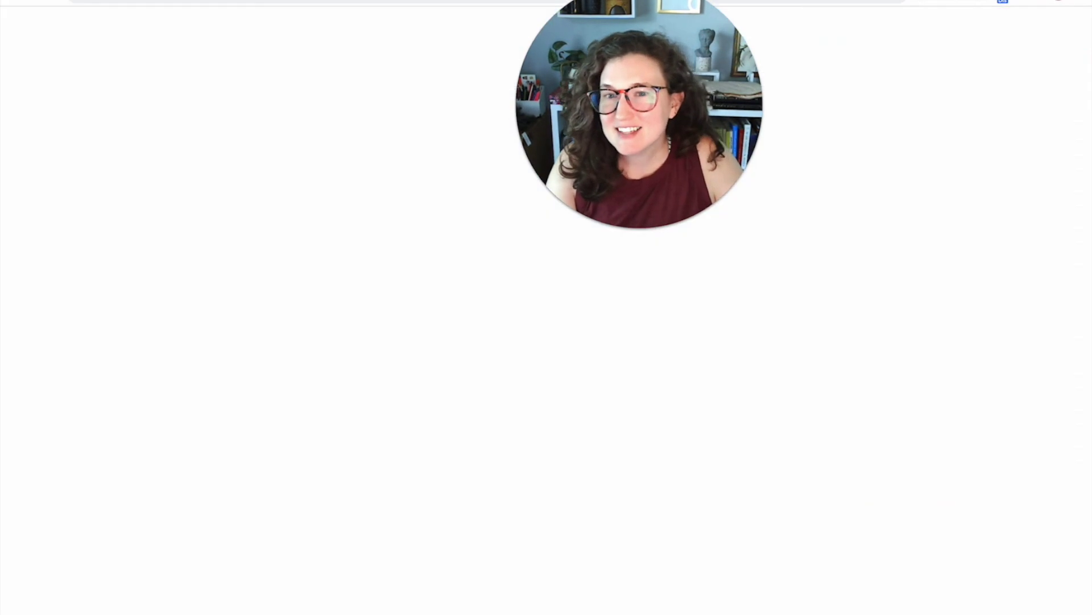
# Step: Insert a new Image block below the intro text in the email
pyautogui.scroll(-1, 395, 443)
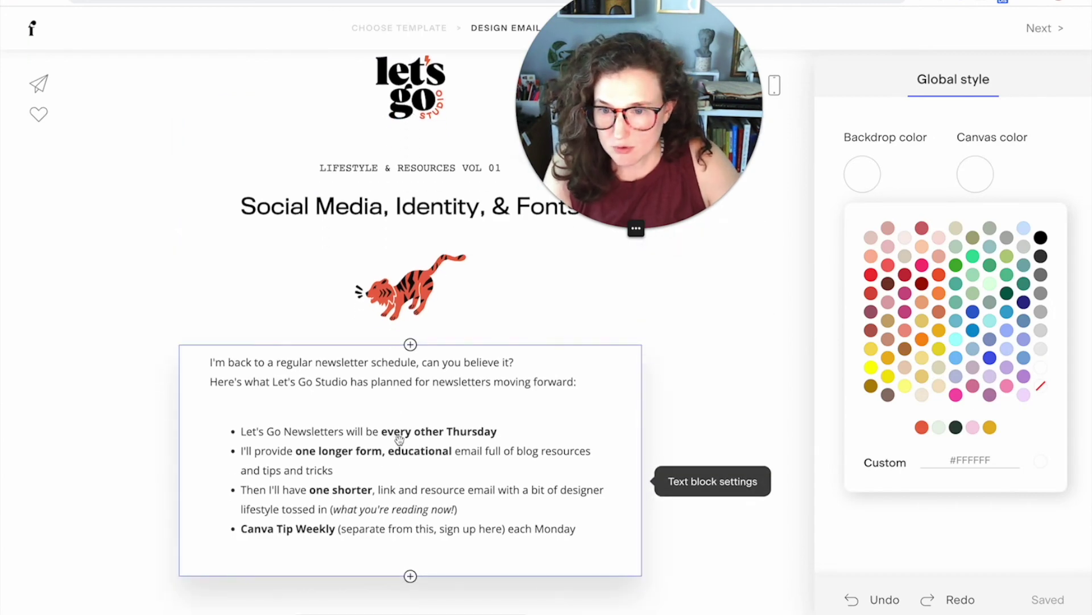
pyautogui.click(411, 576)
pyautogui.scroll(-6, 434, 484)
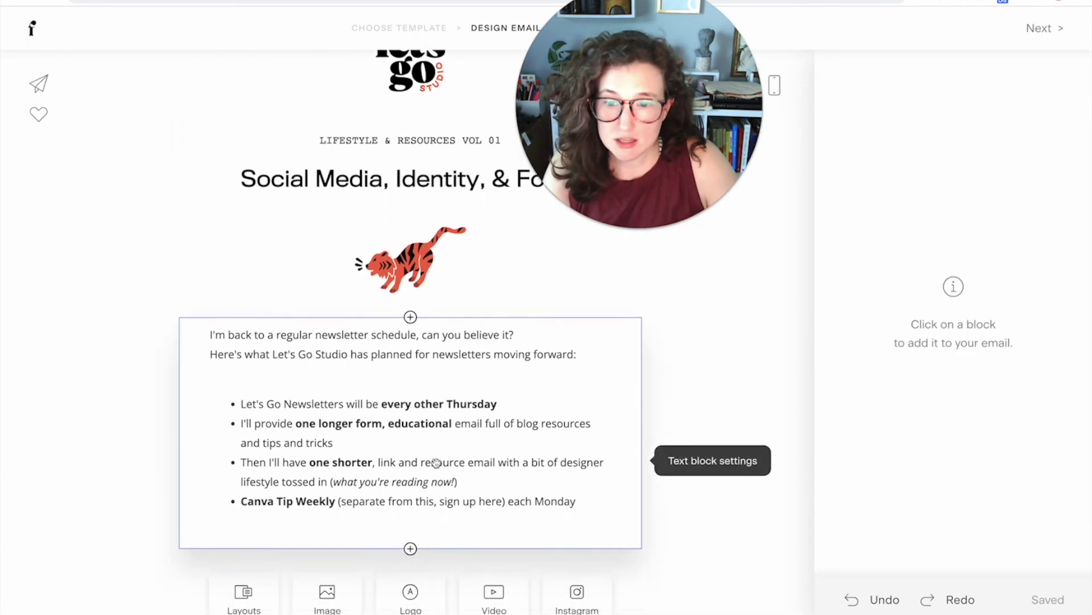
pyautogui.scroll(1, 419, 439)
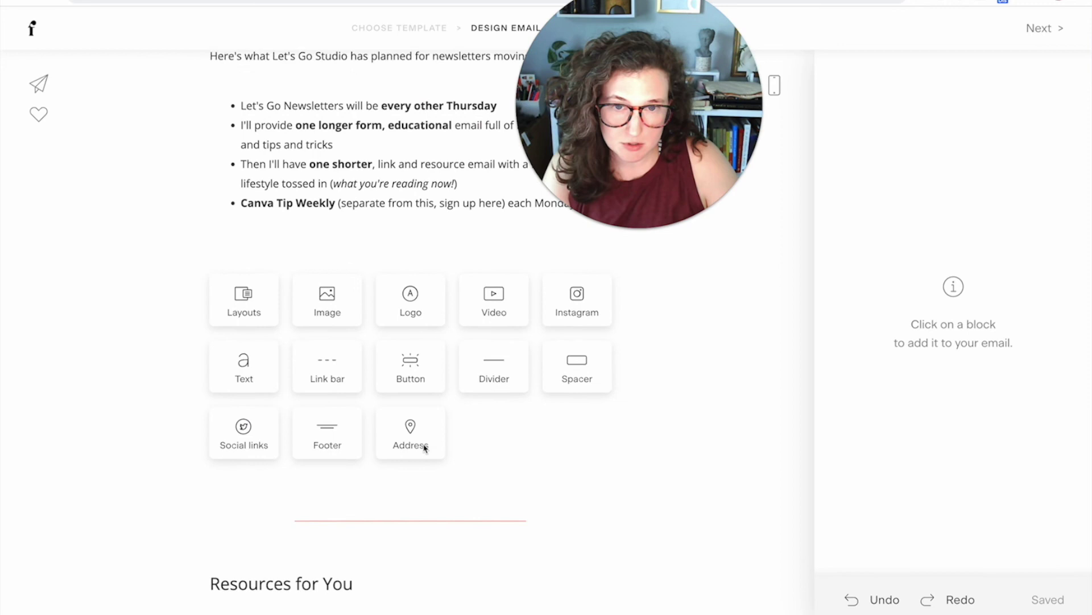
pyautogui.click(313, 323)
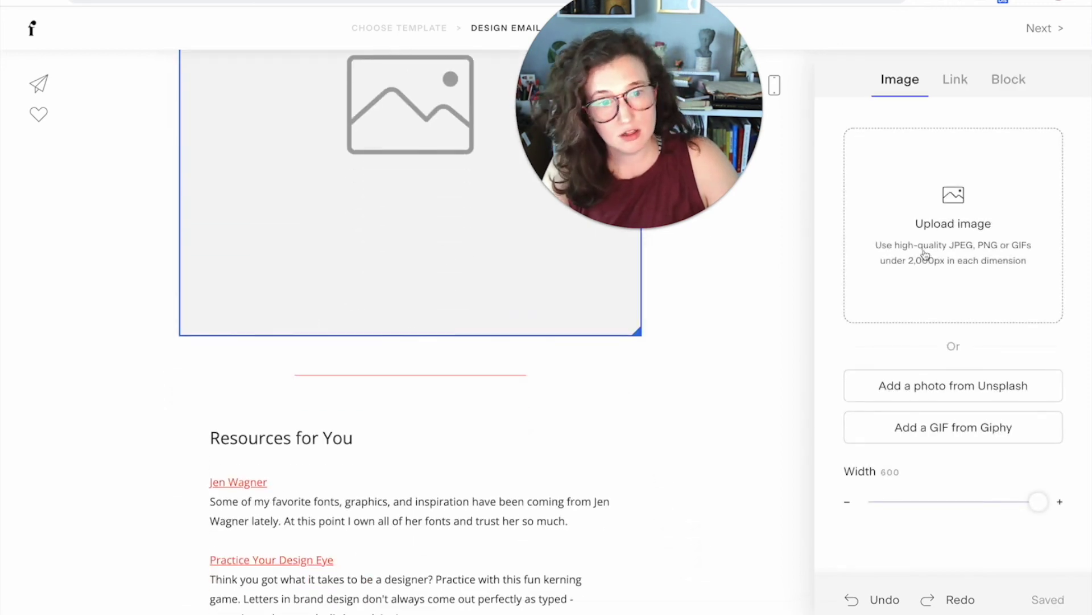
# Step: Upload the collage header JPEG from the 04 headers folder into the image block
pyautogui.click(925, 255)
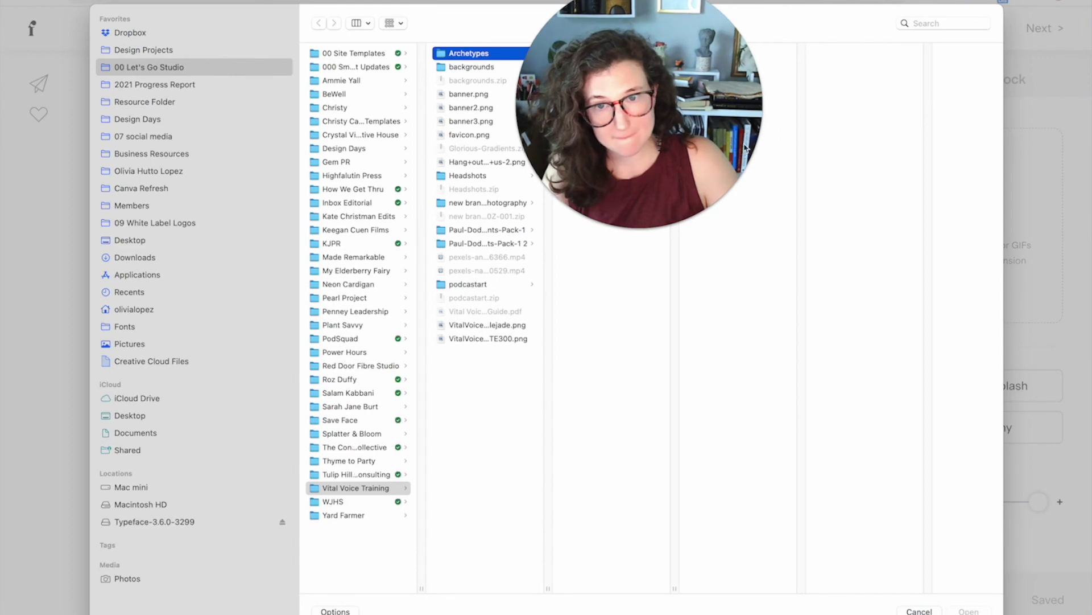
pyautogui.click(620, 23)
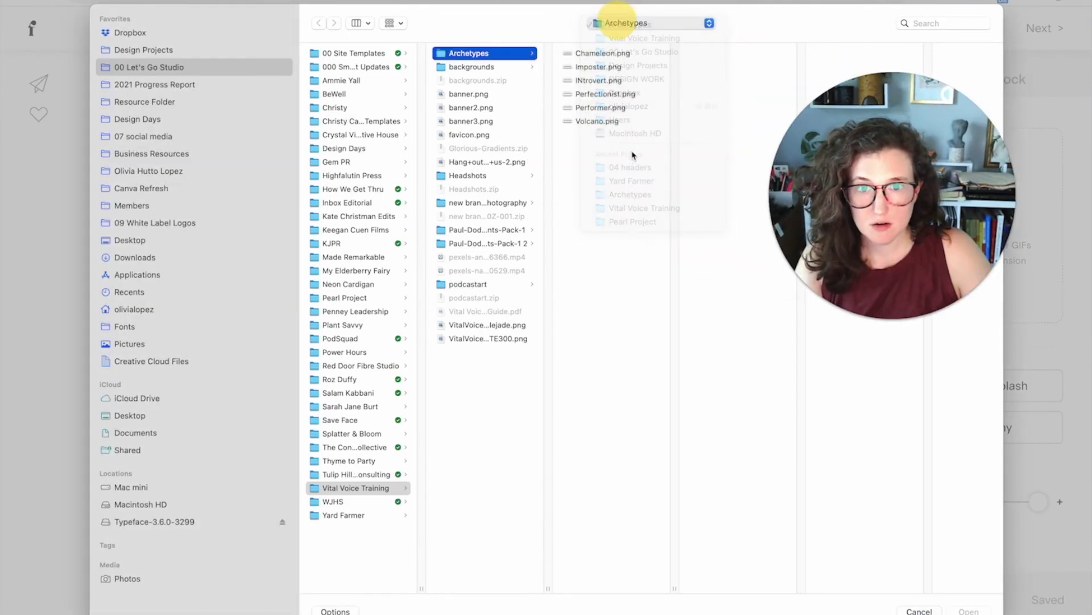
pyautogui.click(623, 23)
pyautogui.click(643, 167)
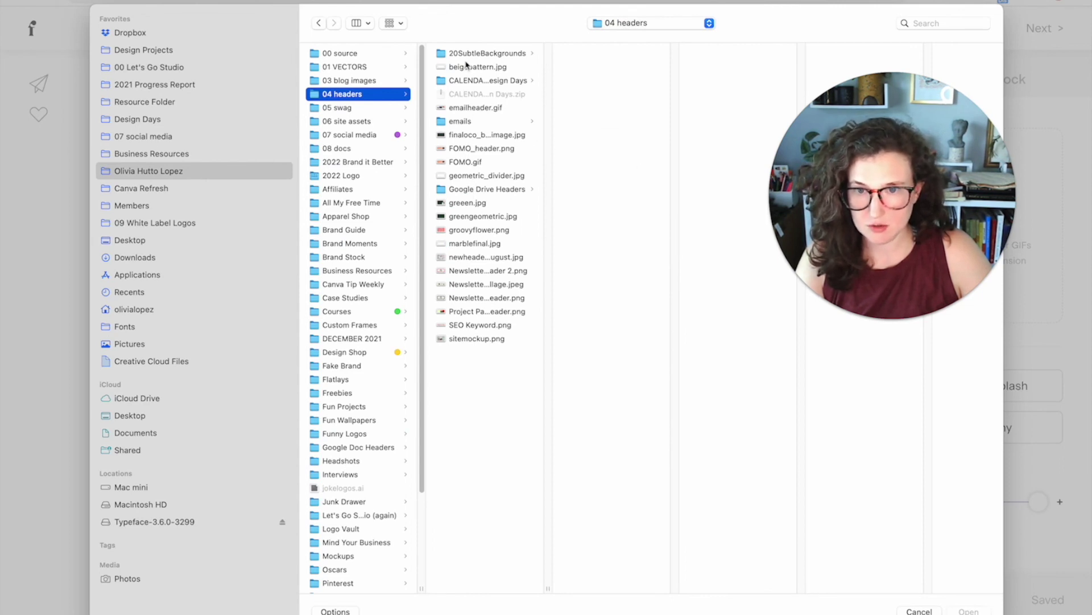
pyautogui.click(500, 283)
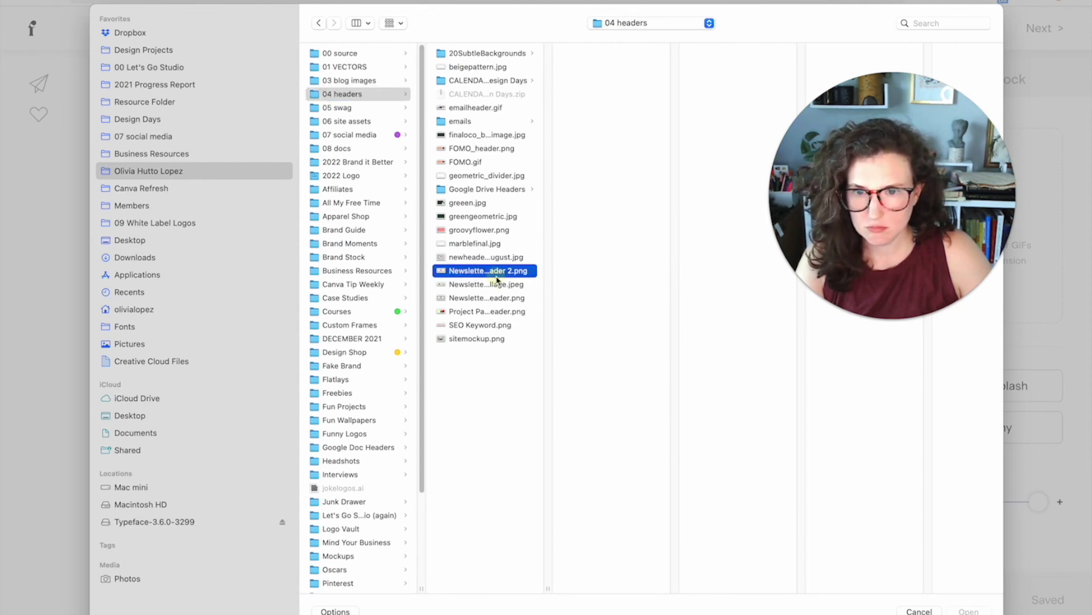
pyautogui.doubleClick(497, 282)
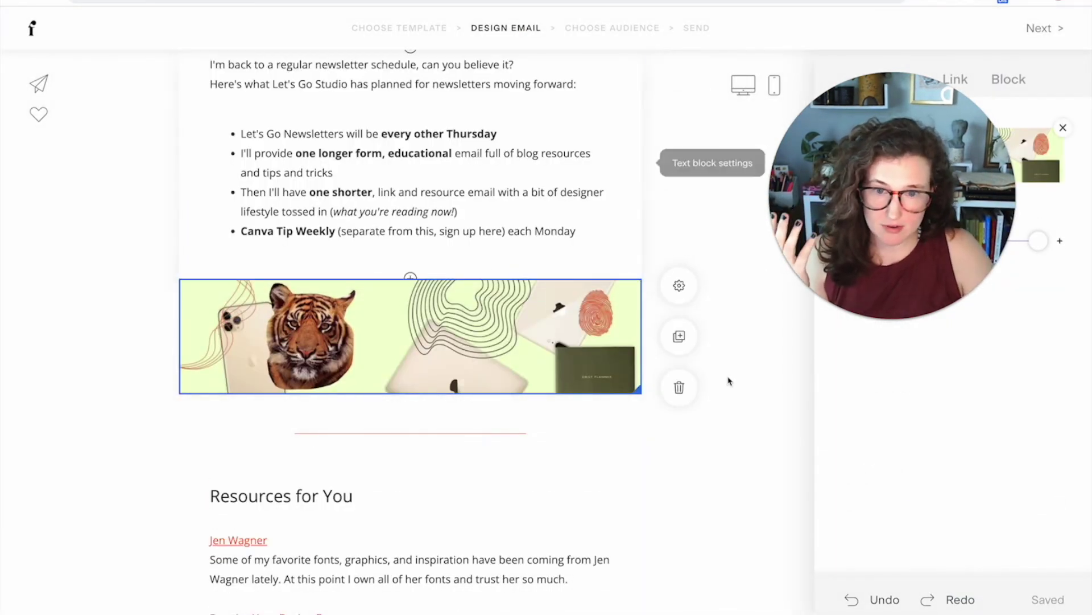
pyautogui.click(727, 378)
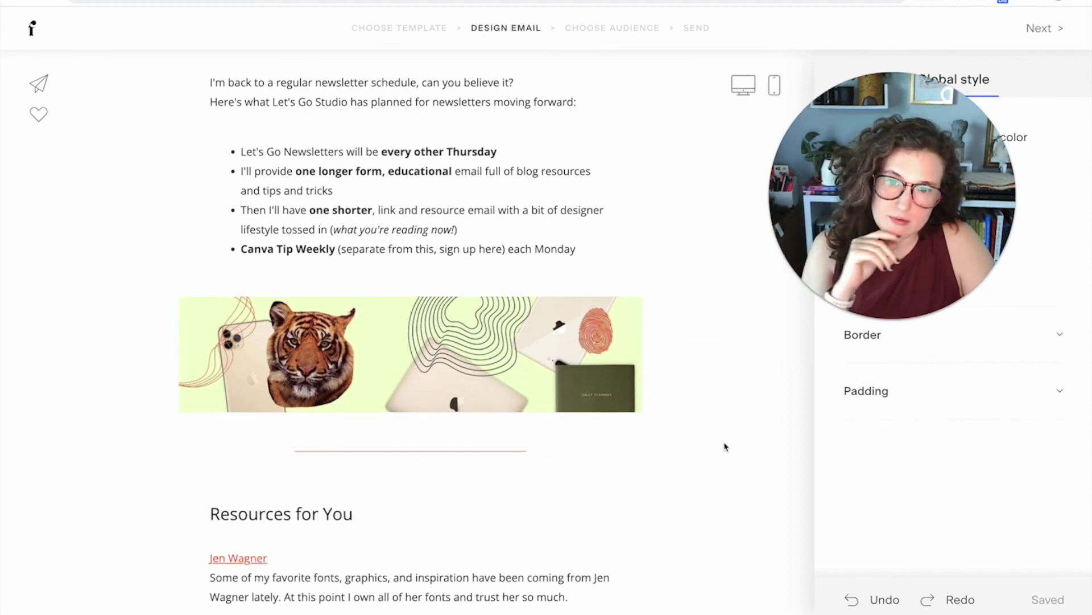
pyautogui.click(532, 393)
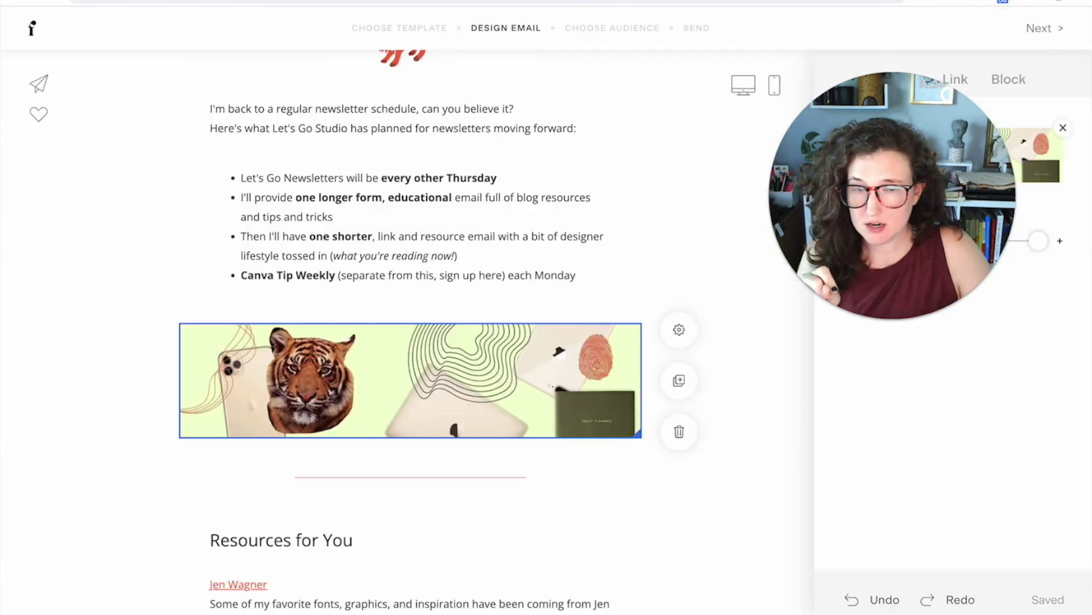
pyautogui.scroll(5, 440, 266)
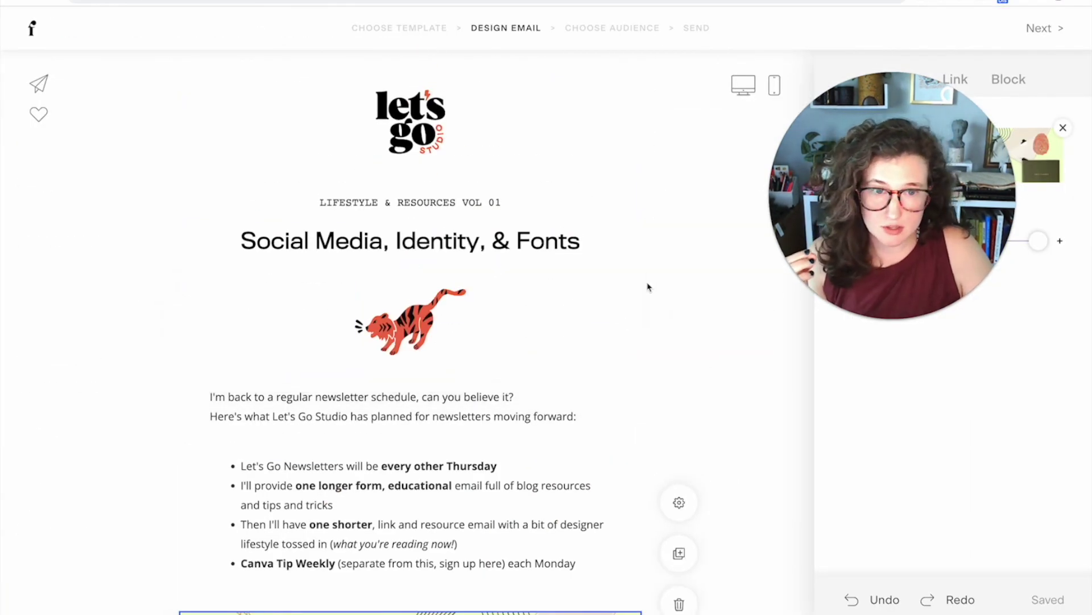
pyautogui.scroll(-8, 644, 283)
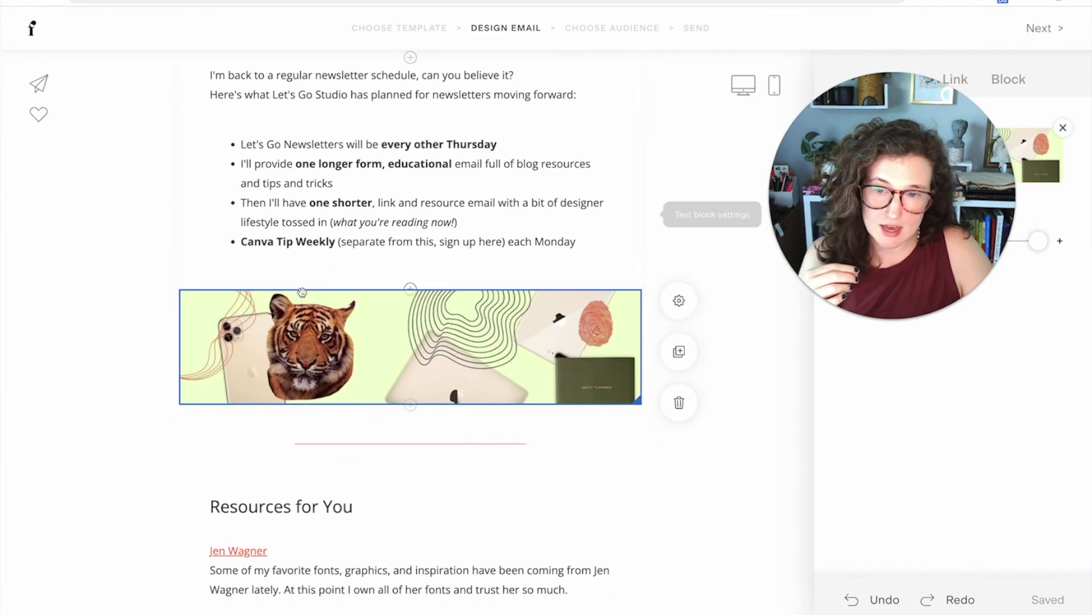
pyautogui.scroll(-10, 326, 290)
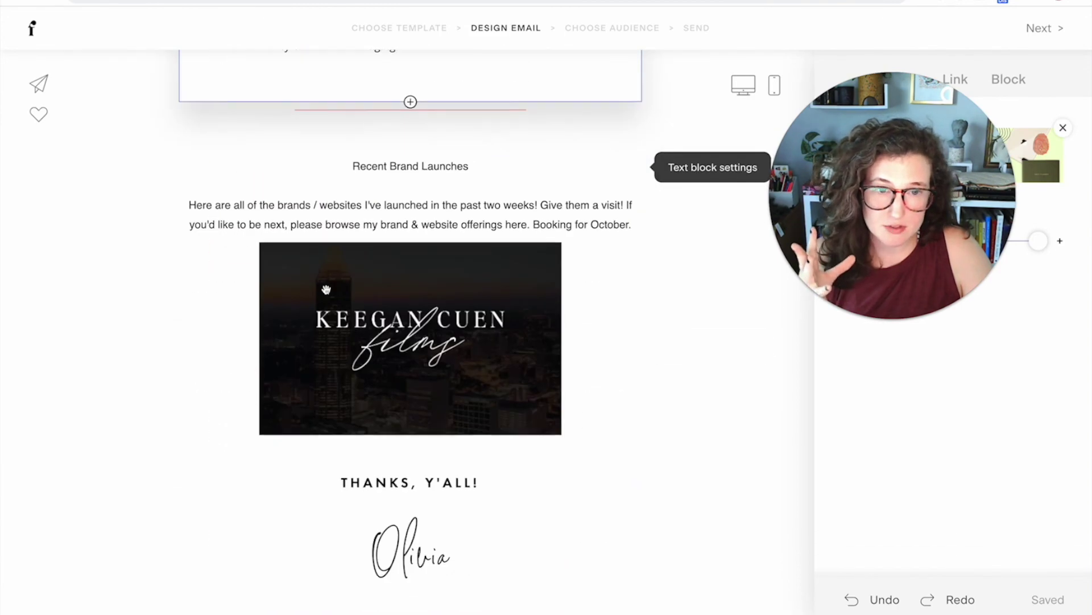
pyautogui.scroll(-5, 512, 386)
pyautogui.scroll(15, 517, 387)
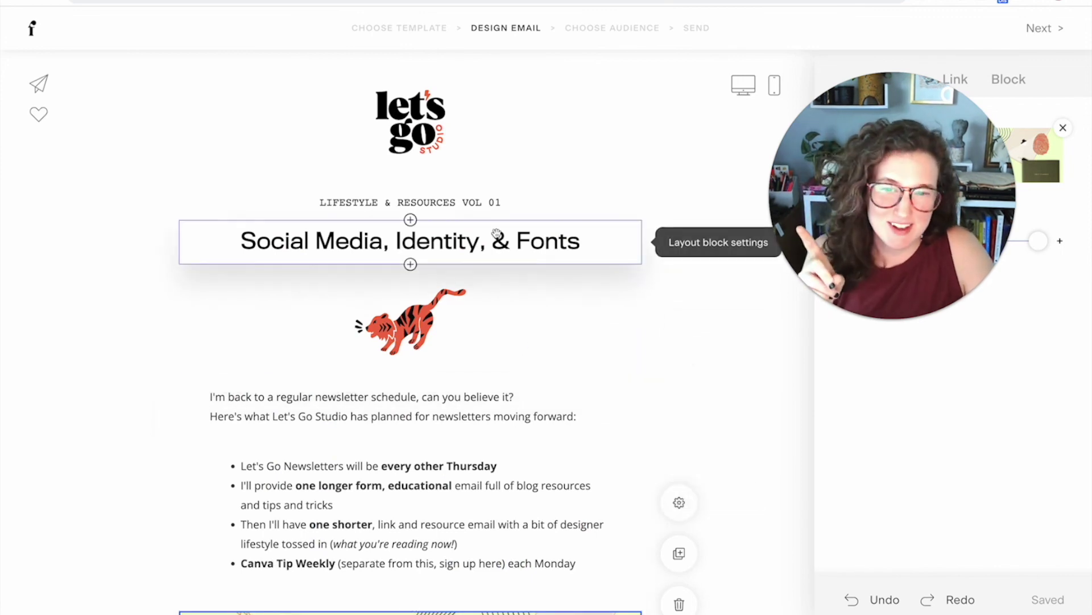
pyautogui.click(139, 268)
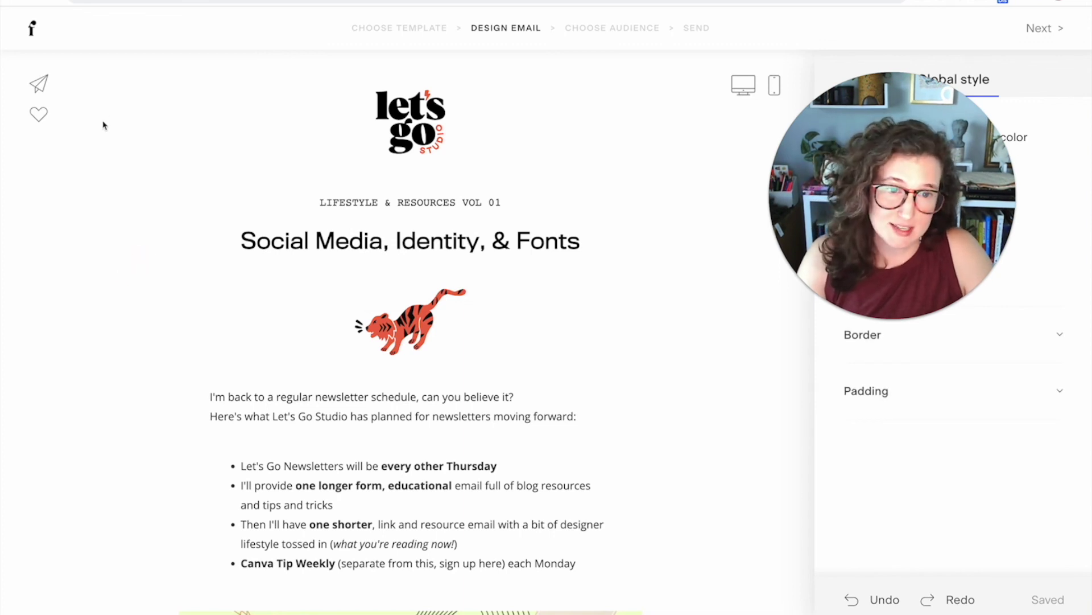
pyautogui.click(99, 291)
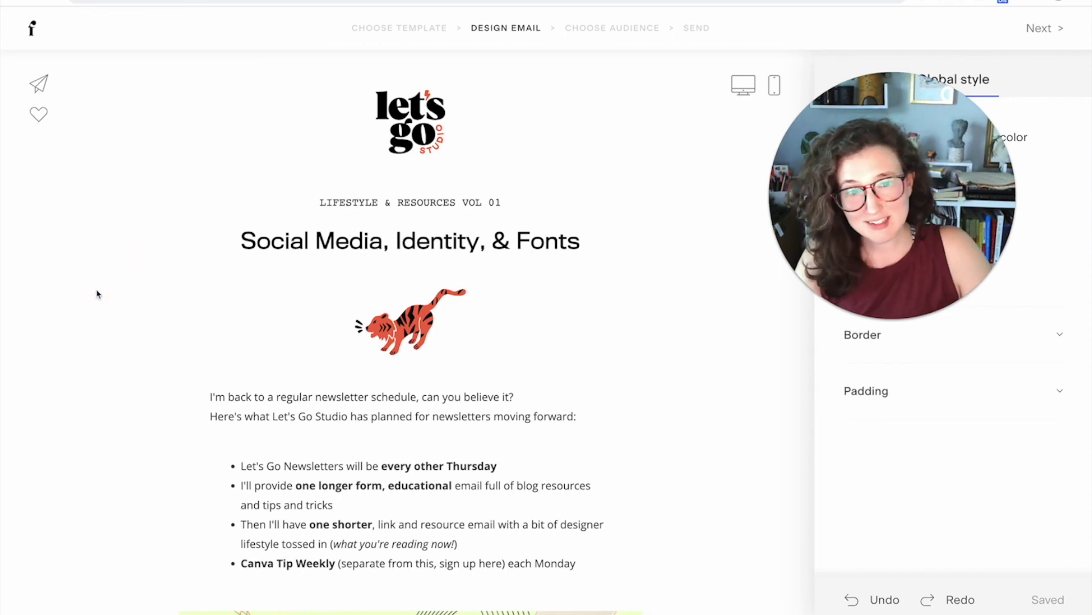